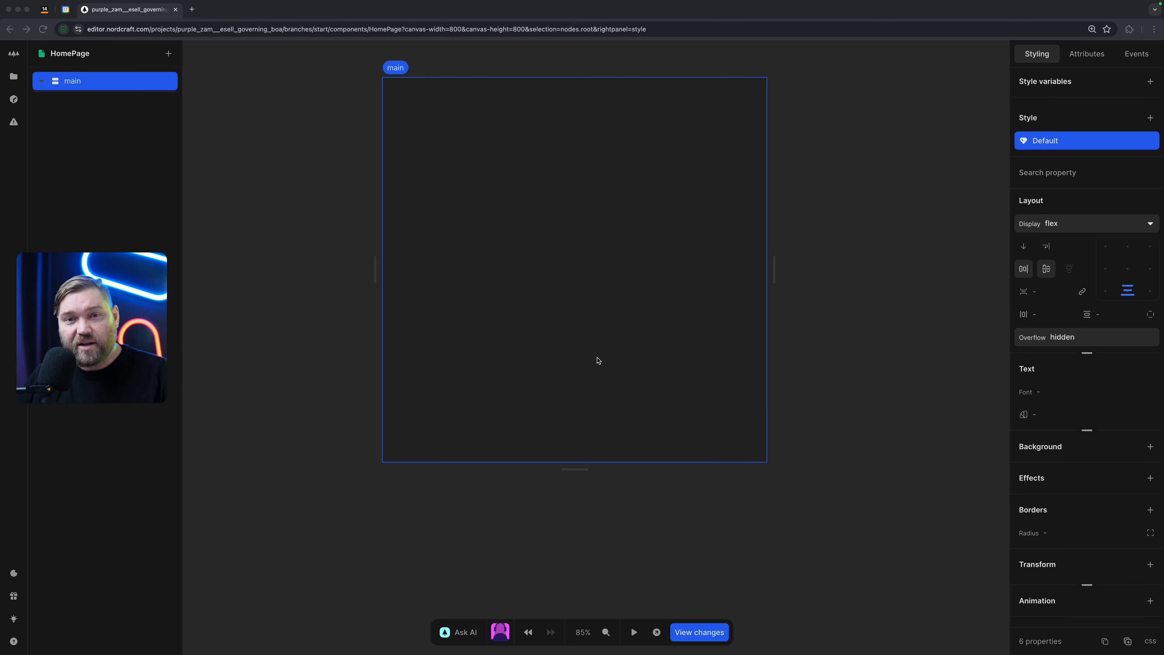
Step: Add a div element inside main
{"action": "left_click", "coordinate": [107, 85]}
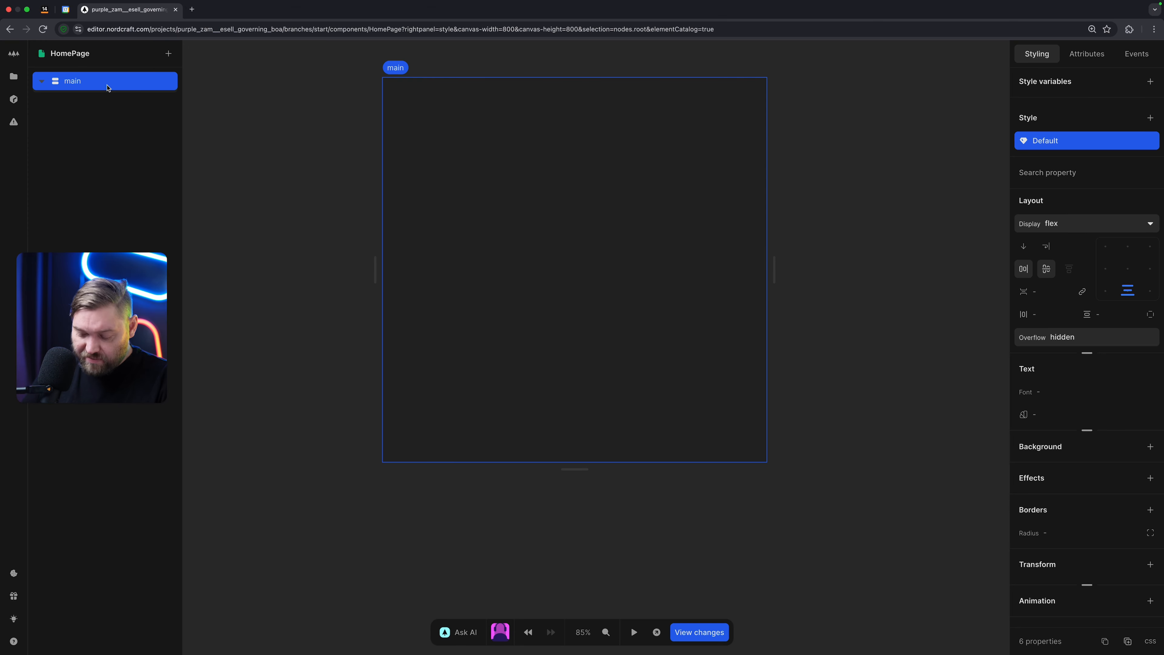
{"action": "key", "text": "super+Return"}
{"action": "type", "text": "di"}
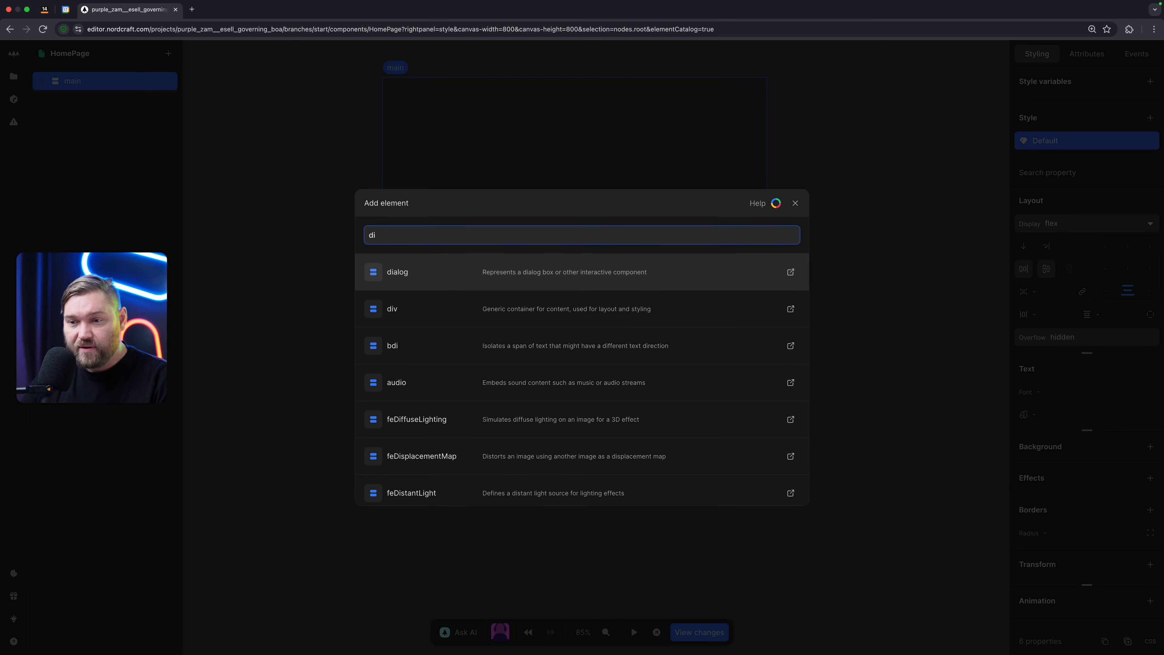
{"action": "key", "text": "Down"}
{"action": "key", "text": "Return"}
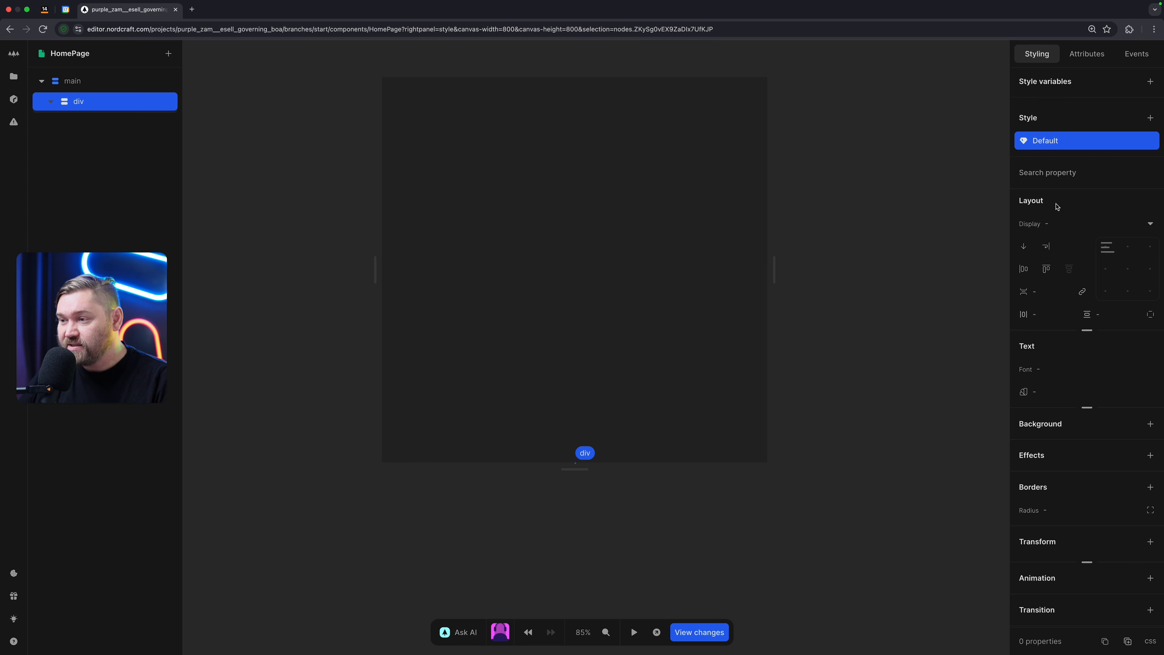
Step: Set the div's width to 100% and its height to 150px
{"action": "type", "text": "wid"}
{"action": "key", "text": "Return"}
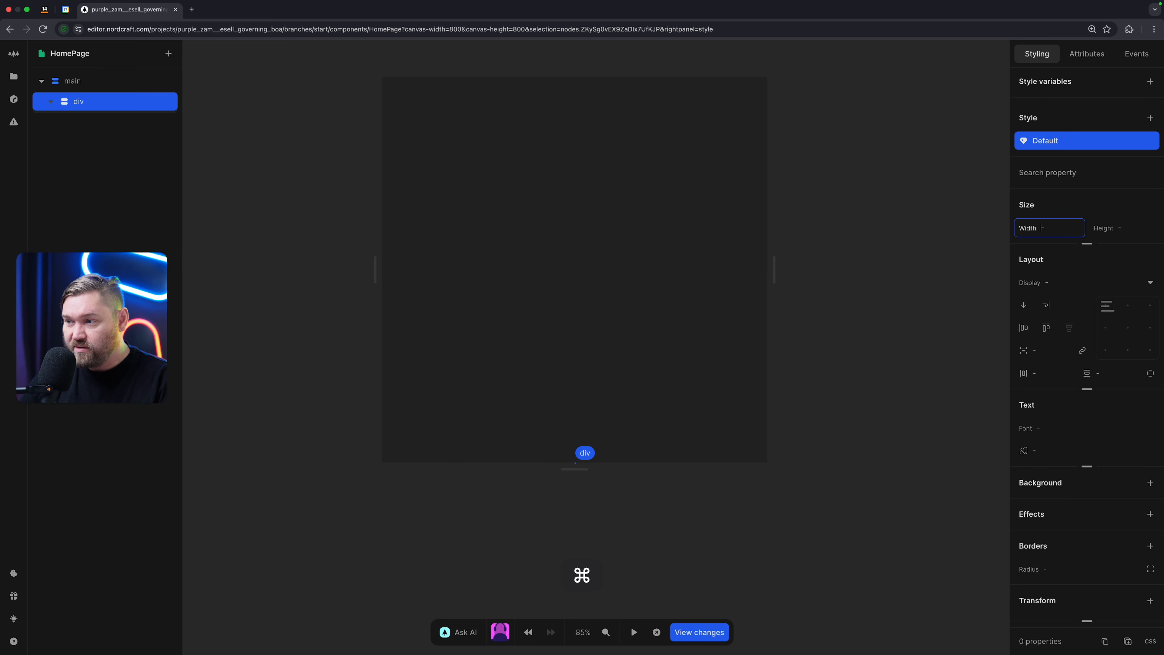
{"action": "type", "text": "100%"}
{"action": "key", "text": "Tab"}
{"action": "type", "text": "1"}
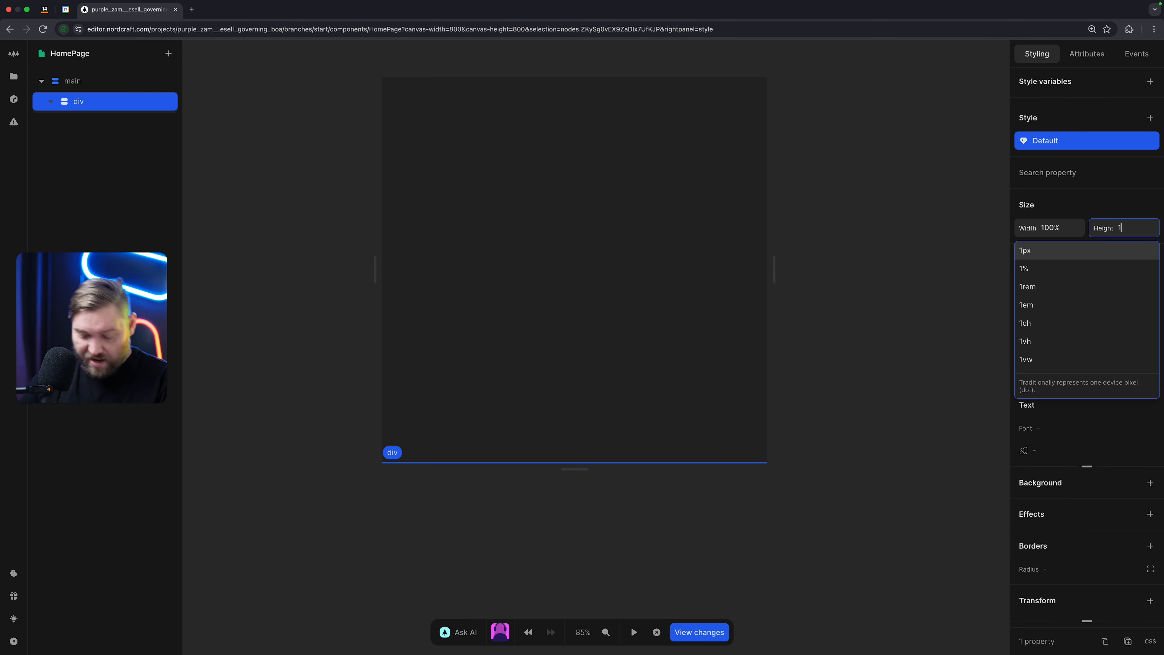
{"action": "type", "text": "50px"}
{"action": "key", "text": "Return"}
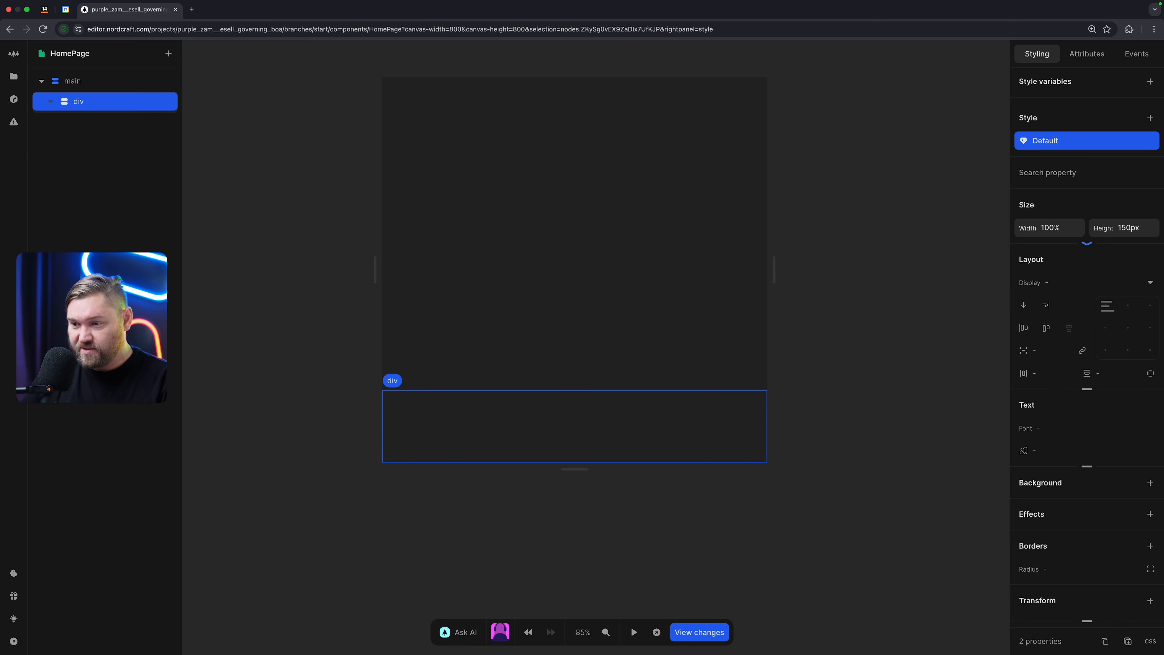
Step: Give the div a linear-gradient background and set the gradient's first stop to #ffffff
{"action": "key", "text": "super"}
{"action": "type", "text": "back"}
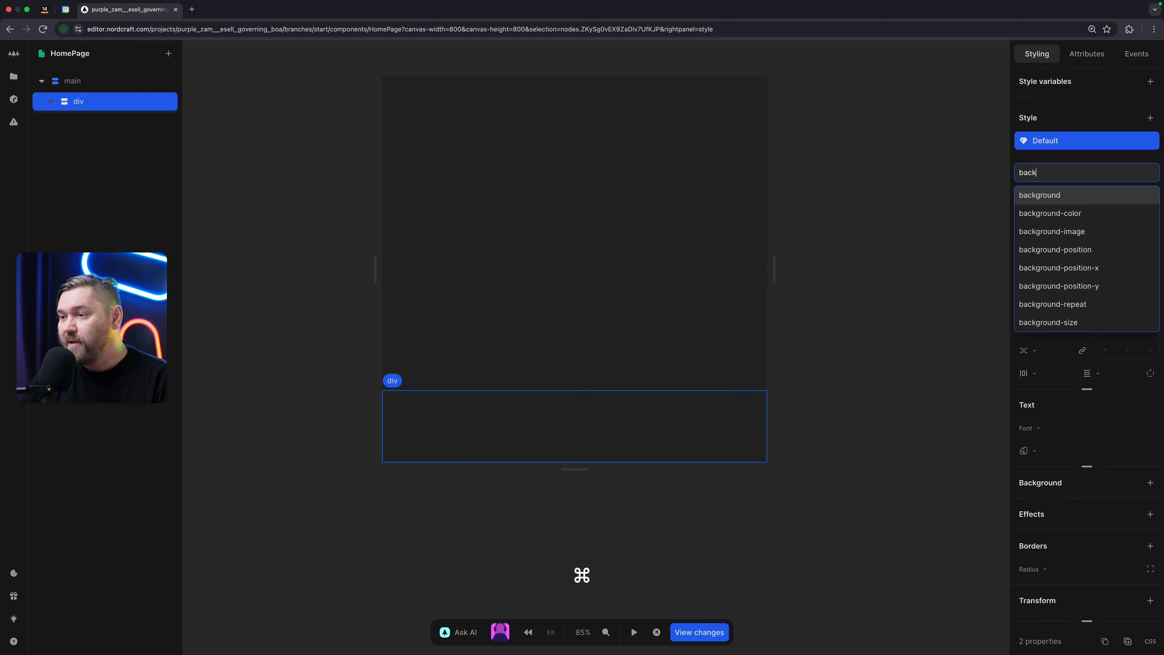
{"action": "key", "text": "Return"}
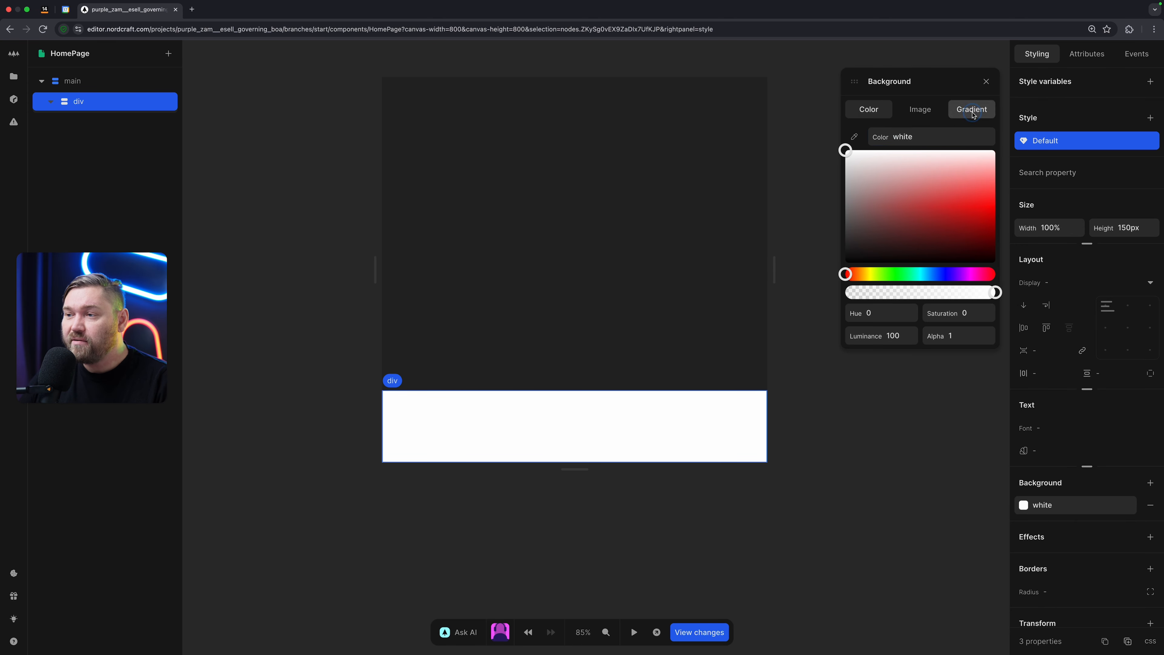
{"action": "left_click", "coordinate": [991, 115]}
{"action": "left_click", "coordinate": [845, 157]}
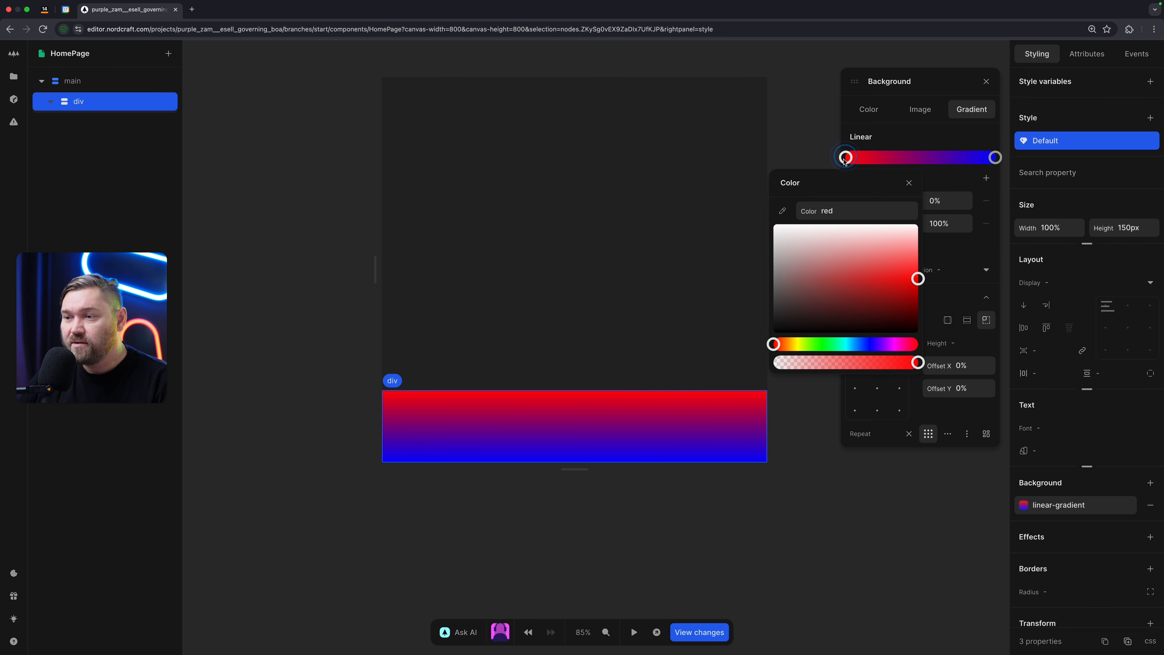
{"action": "left_click_drag", "start_coordinate": [837, 252], "coordinate": [774, 224]}
Step: Change the gradient's end stop to #6e6e6e and its start stop to #ebebeb
{"action": "left_click", "coordinate": [995, 157]}
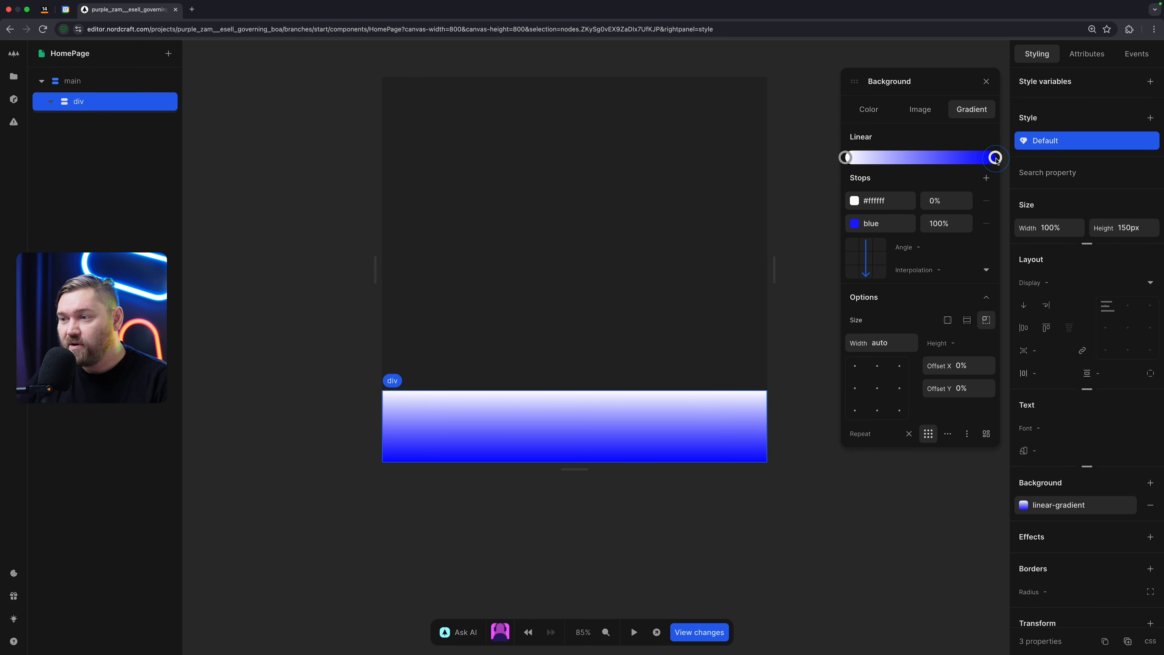
{"action": "left_click", "coordinate": [953, 269]}
{"action": "left_click_drag", "start_coordinate": [953, 270], "coordinate": [917, 287]}
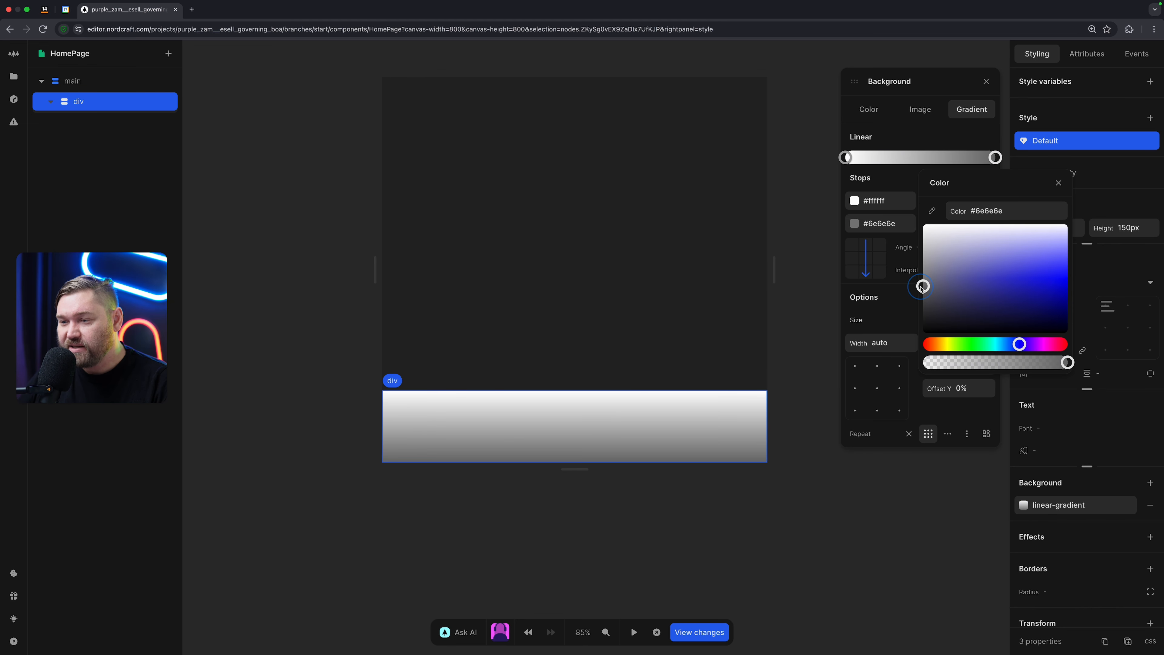
{"action": "left_click", "coordinate": [855, 201]}
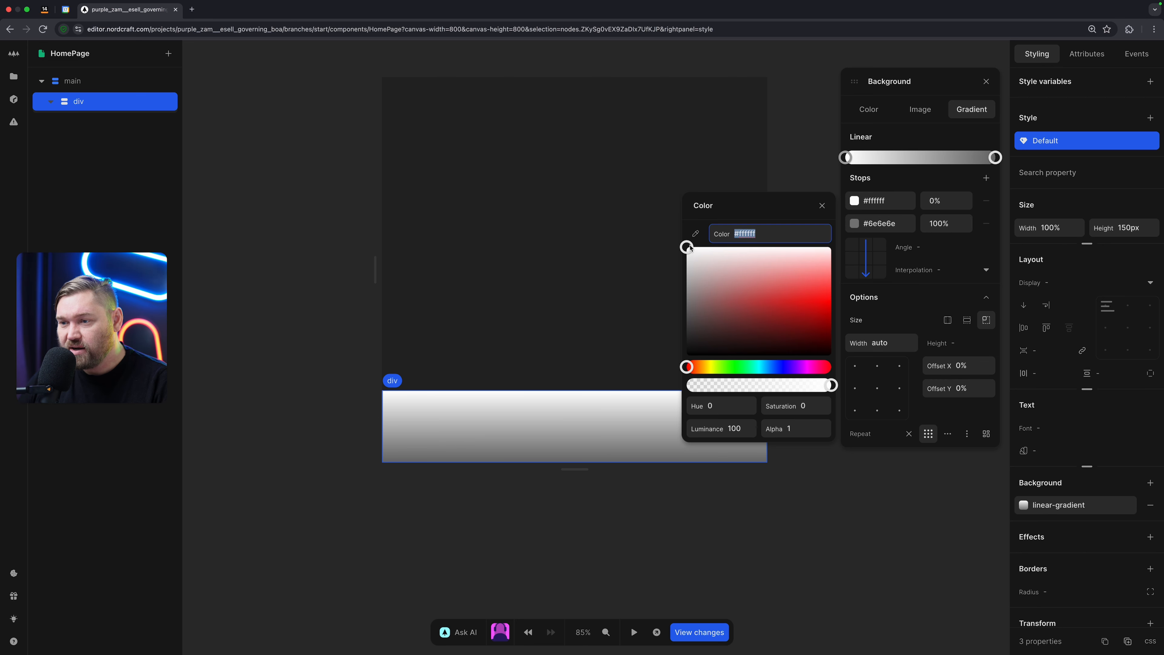
{"action": "left_click", "coordinate": [561, 314]}
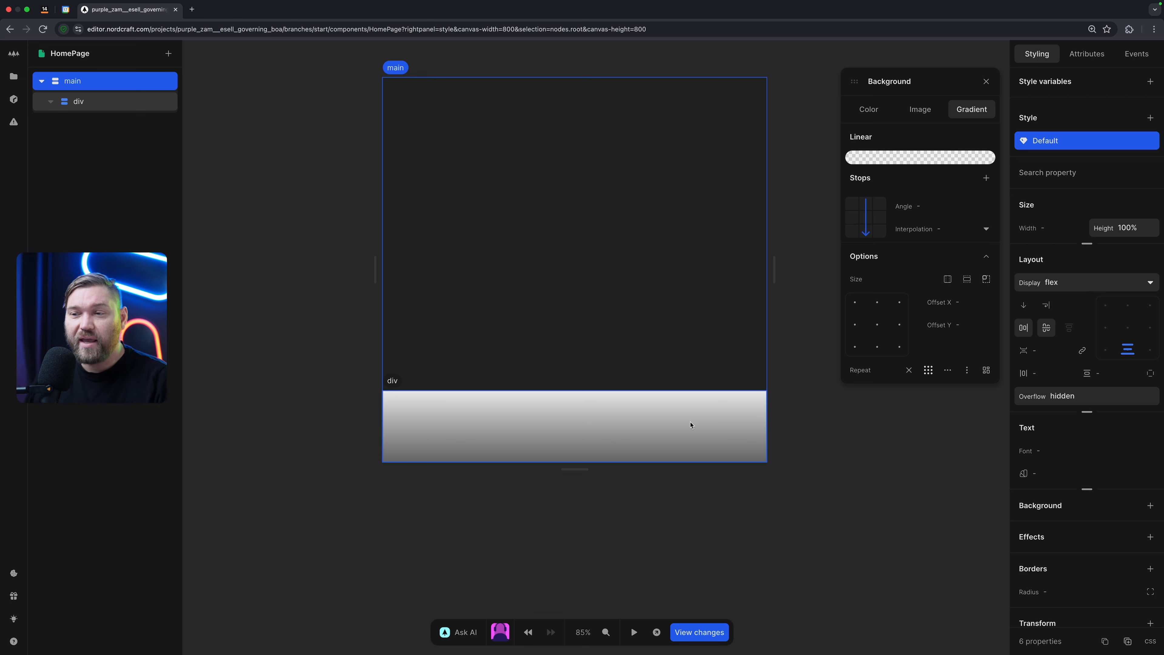
Step: Add a rotate transform around the x axis to the gradient div
{"action": "left_click", "coordinate": [588, 425]}
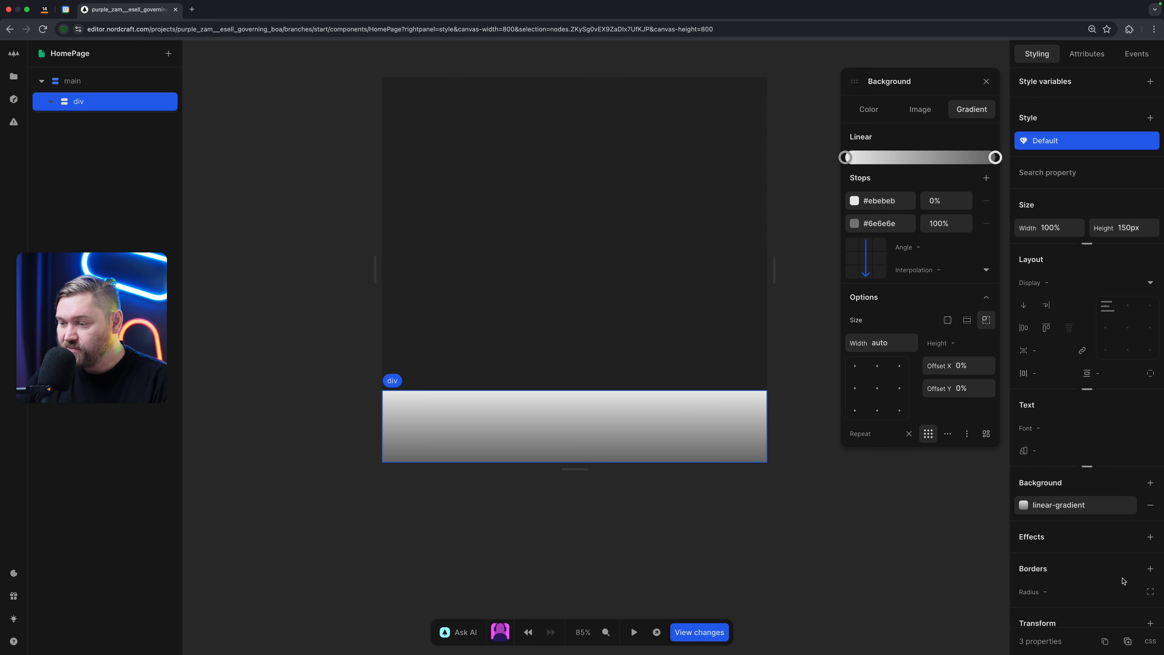
{"action": "scroll", "coordinate": [1125, 584], "scroll_direction": "down", "scroll_amount": 3}
{"action": "left_click", "coordinate": [1151, 510]}
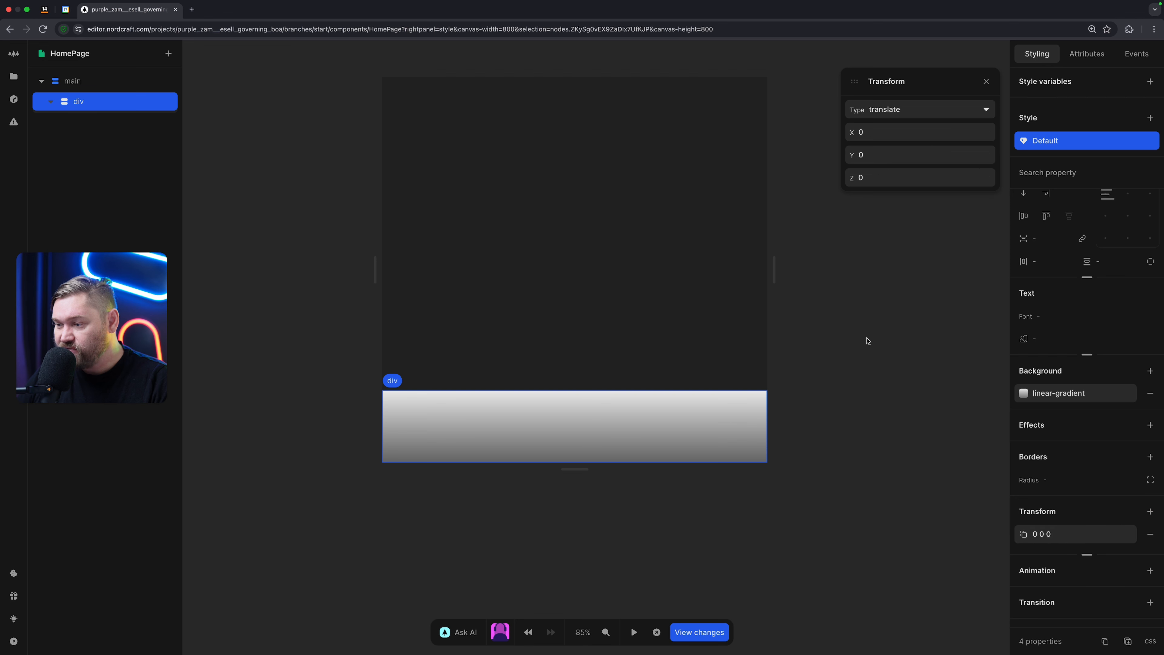
{"action": "left_click", "coordinate": [885, 109]}
{"action": "left_click", "coordinate": [885, 171]}
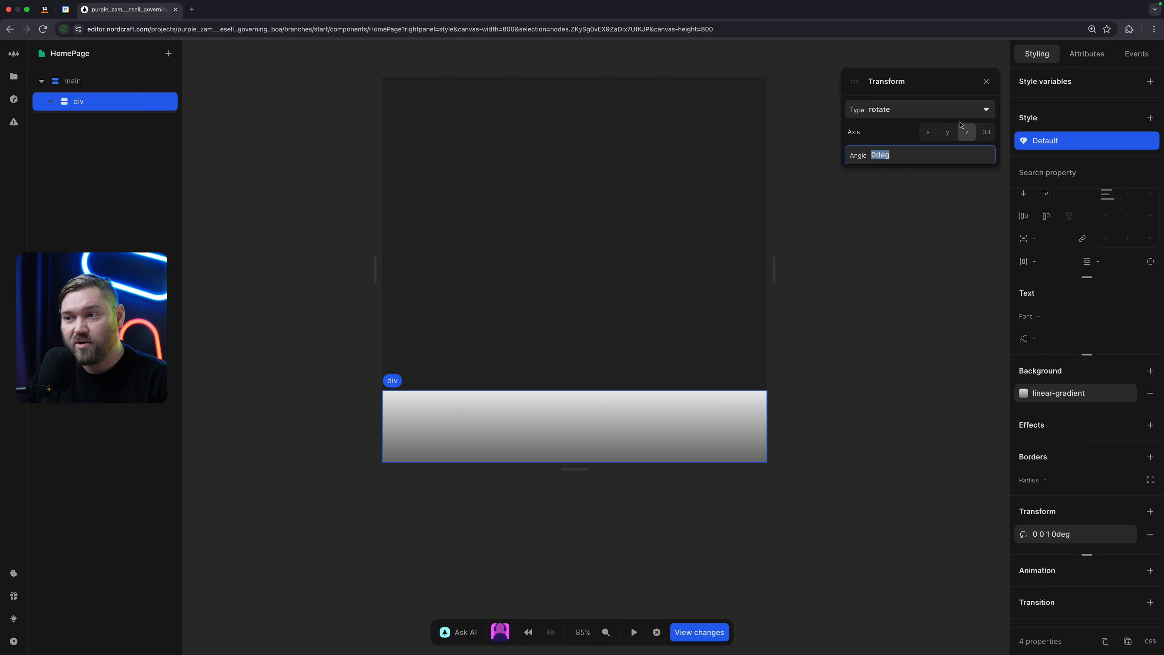
{"action": "left_click", "coordinate": [928, 132]}
Step: Set the div's x-axis rotation angle to 40deg
{"action": "left_click", "coordinate": [908, 155]}
{"action": "key", "text": "shift+Up"}
{"action": "key", "text": "shift+Up"}
{"action": "key", "text": "shift+Up"}
{"action": "key", "text": "shift+Up"}
{"action": "key", "text": "shift+Up"}
{"action": "key", "text": "shift+Down"}
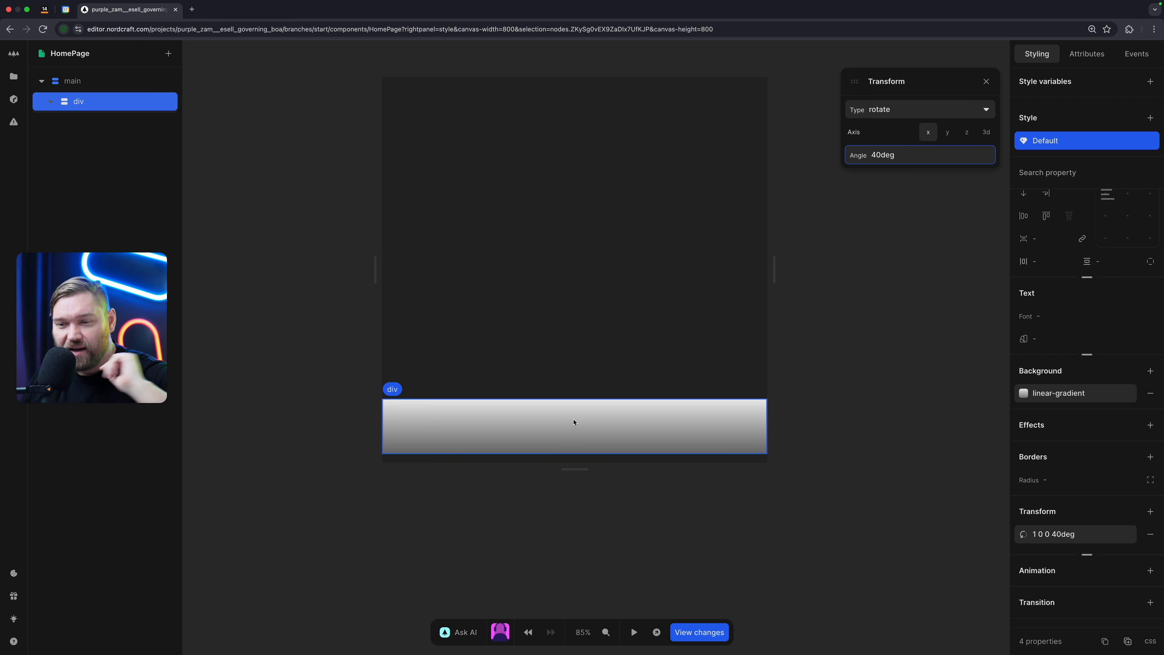
Step: Add a perspective transform with a distance of 800px to the main element
{"action": "left_click", "coordinate": [98, 80]}
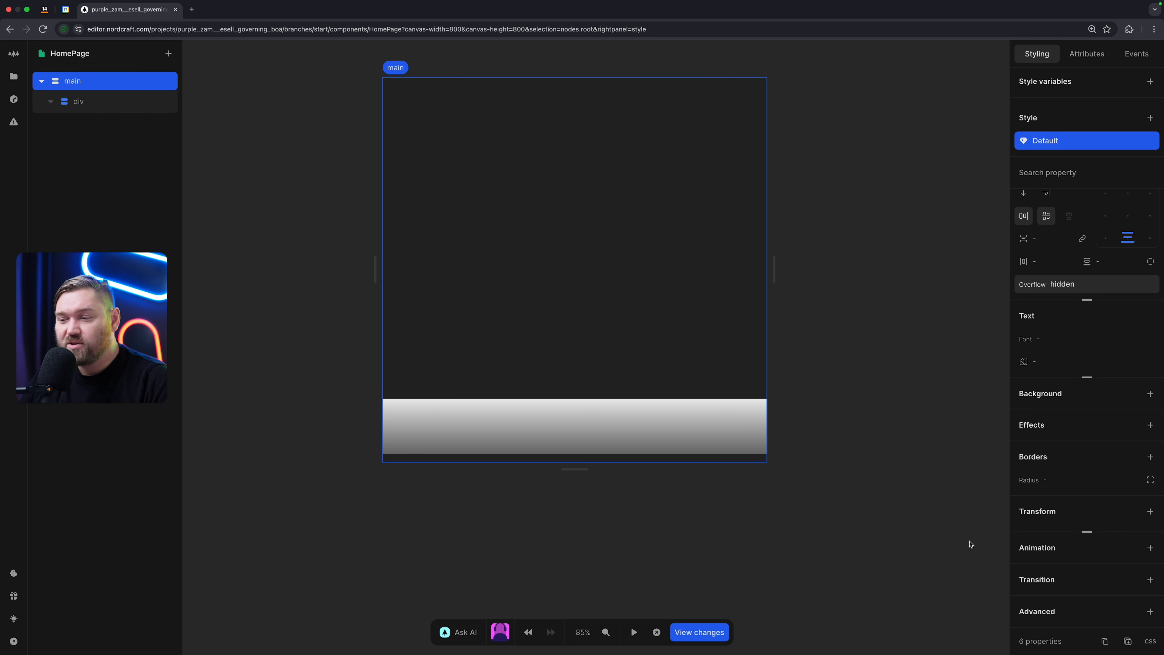
{"action": "left_click", "coordinate": [1150, 510]}
{"action": "left_click", "coordinate": [909, 114]}
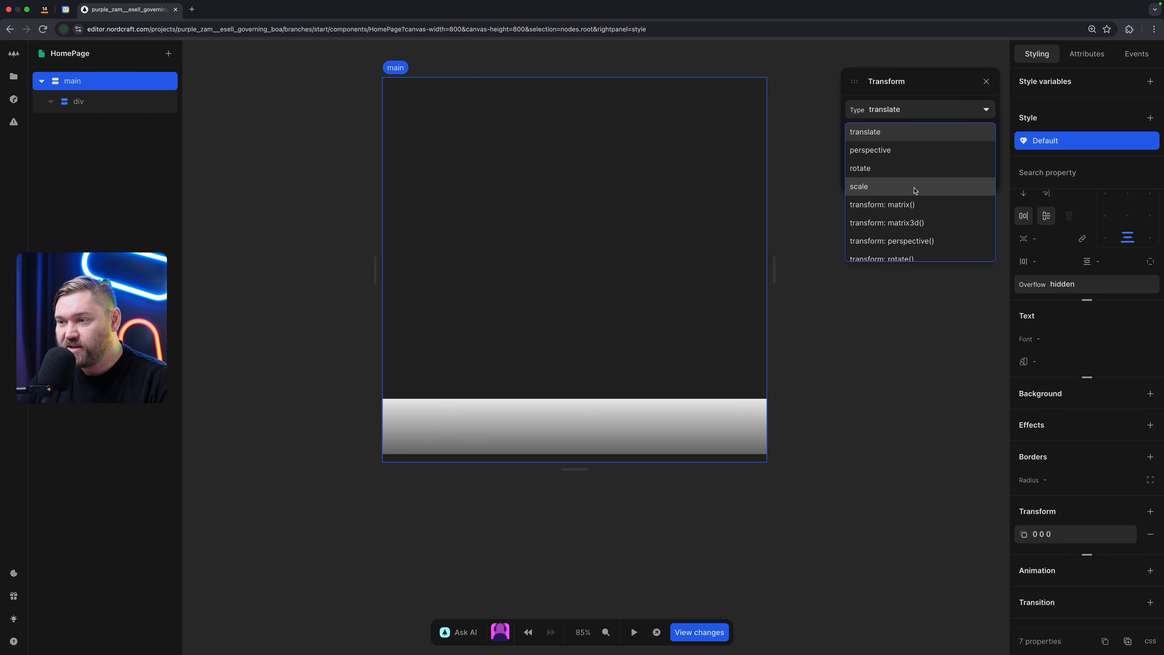
{"action": "left_click", "coordinate": [907, 149]}
{"action": "left_click", "coordinate": [903, 136]}
{"action": "type", "text": "800"}
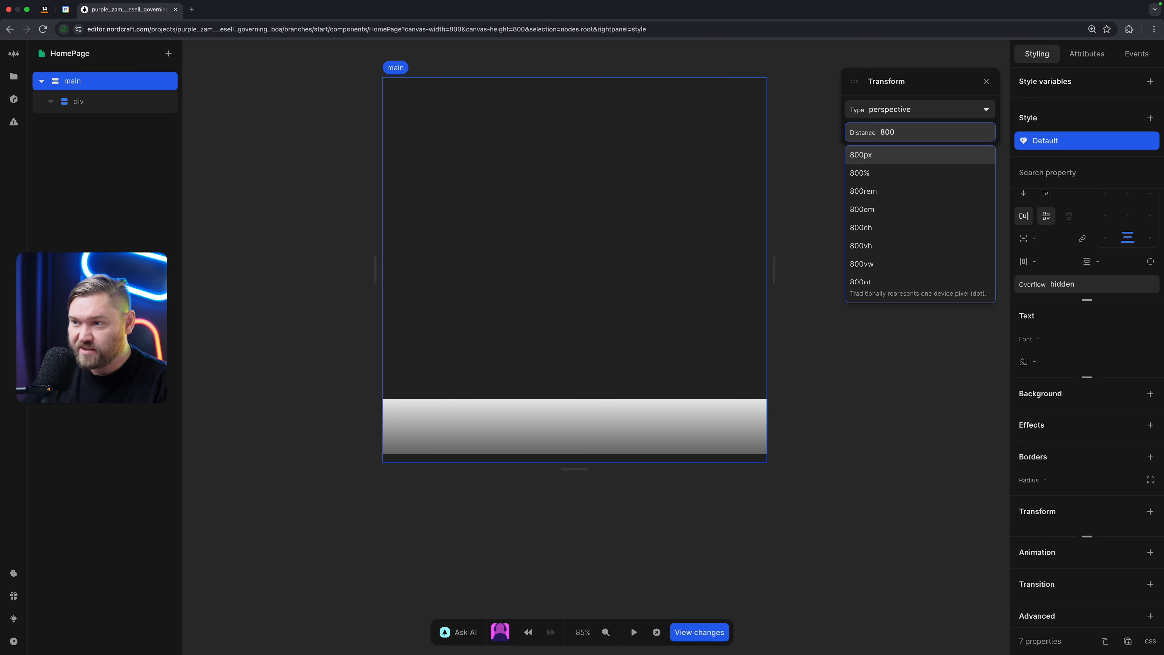
{"action": "key", "text": "Return"}
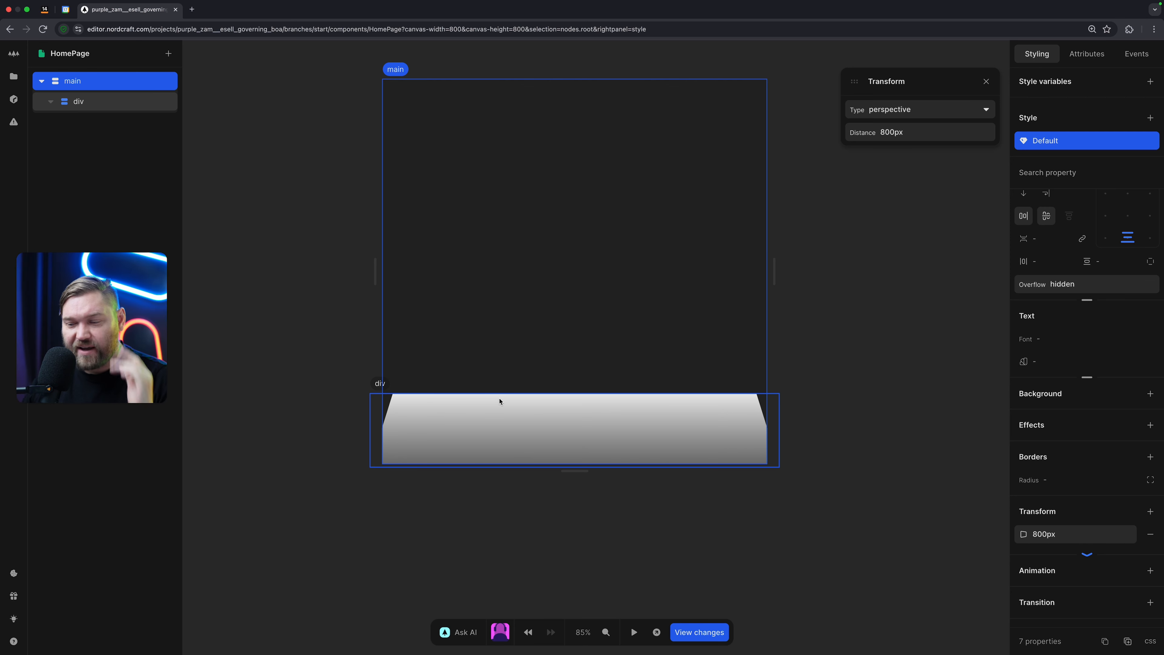
Step: Increase the gradient div's x-axis rotation angle to 60deg
{"action": "left_click", "coordinate": [805, 384]}
{"action": "left_click", "coordinate": [613, 445]}
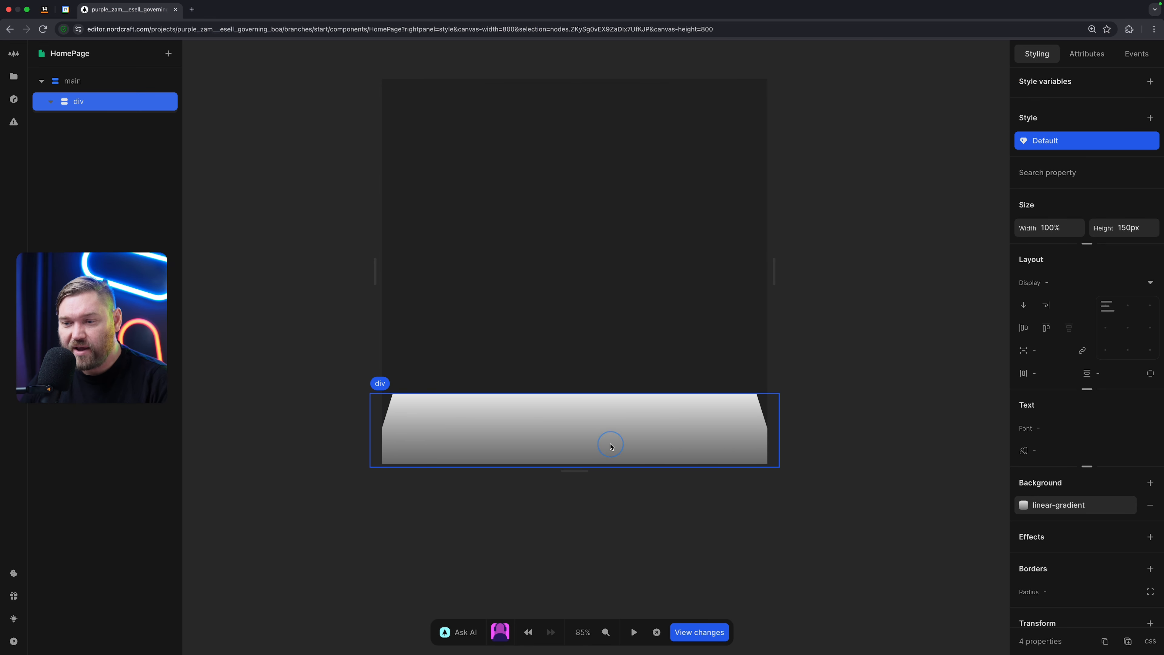
{"action": "scroll", "coordinate": [1054, 541], "scroll_direction": "down", "scroll_amount": 3}
{"action": "left_click", "coordinate": [1085, 512]}
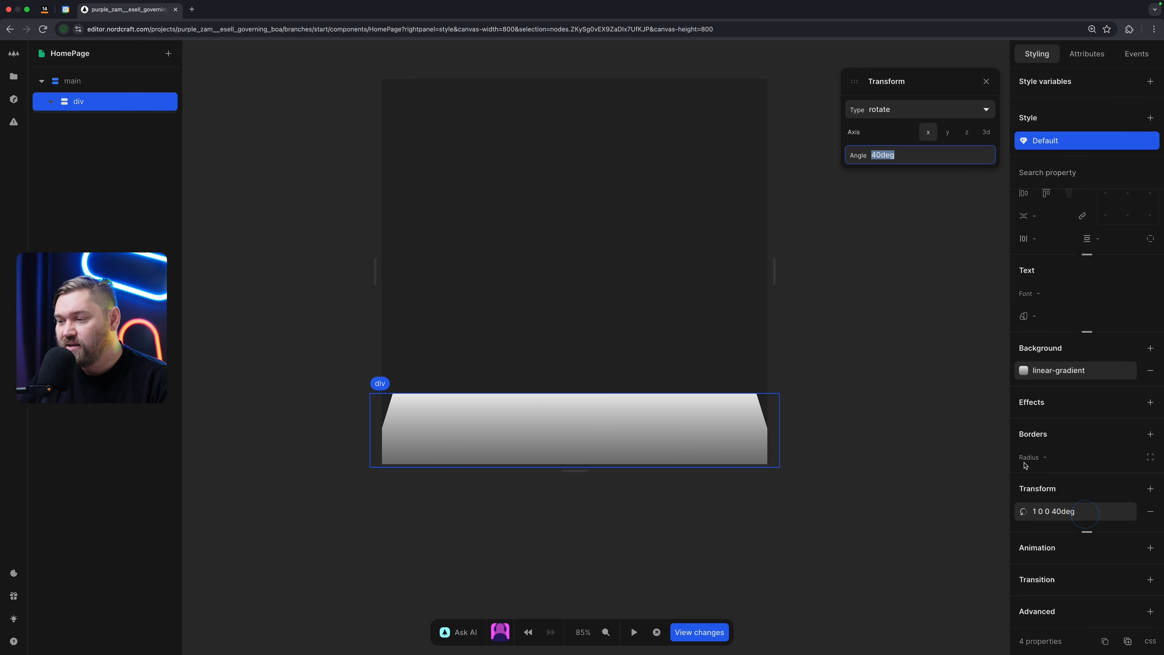
{"action": "key", "text": "shift+Up"}
{"action": "key", "text": "shift+Up"}
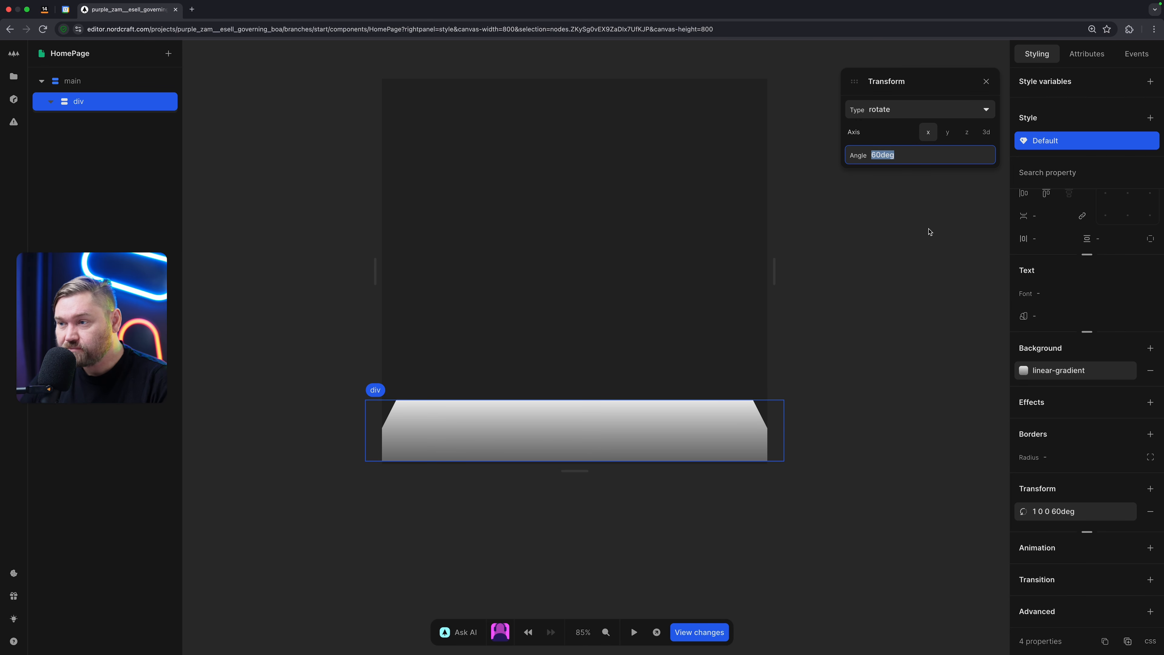
Step: Set the gradient div's transform origin to bottom center and deselect it
{"action": "left_click", "coordinate": [1087, 532]}
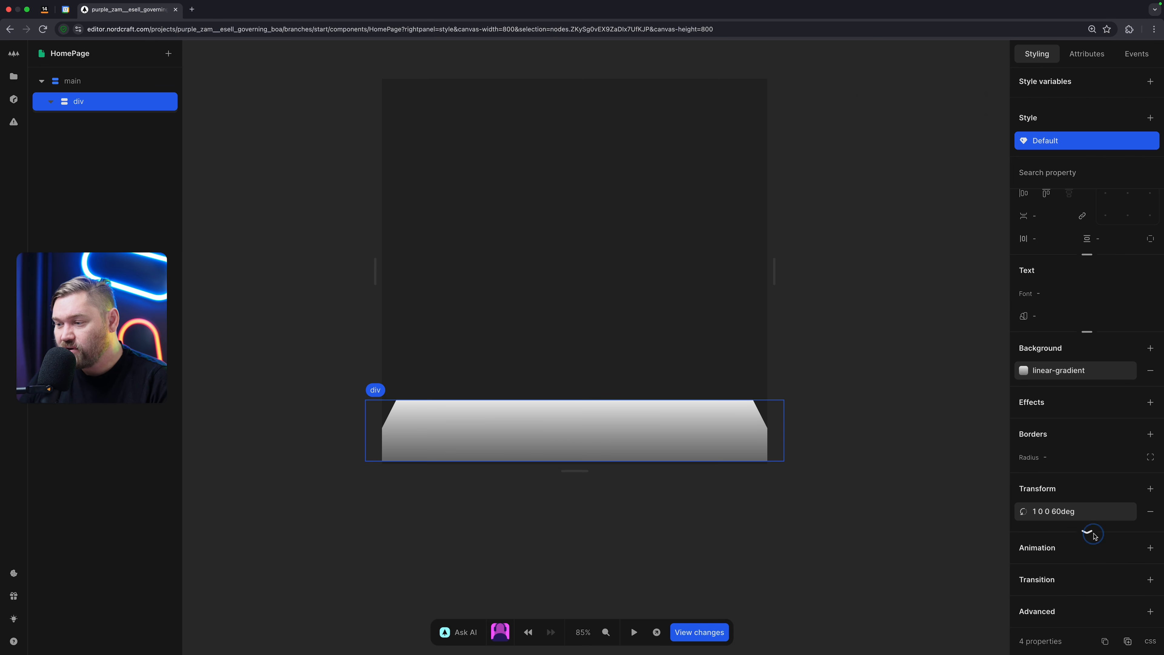
{"action": "left_click", "coordinate": [1046, 596]}
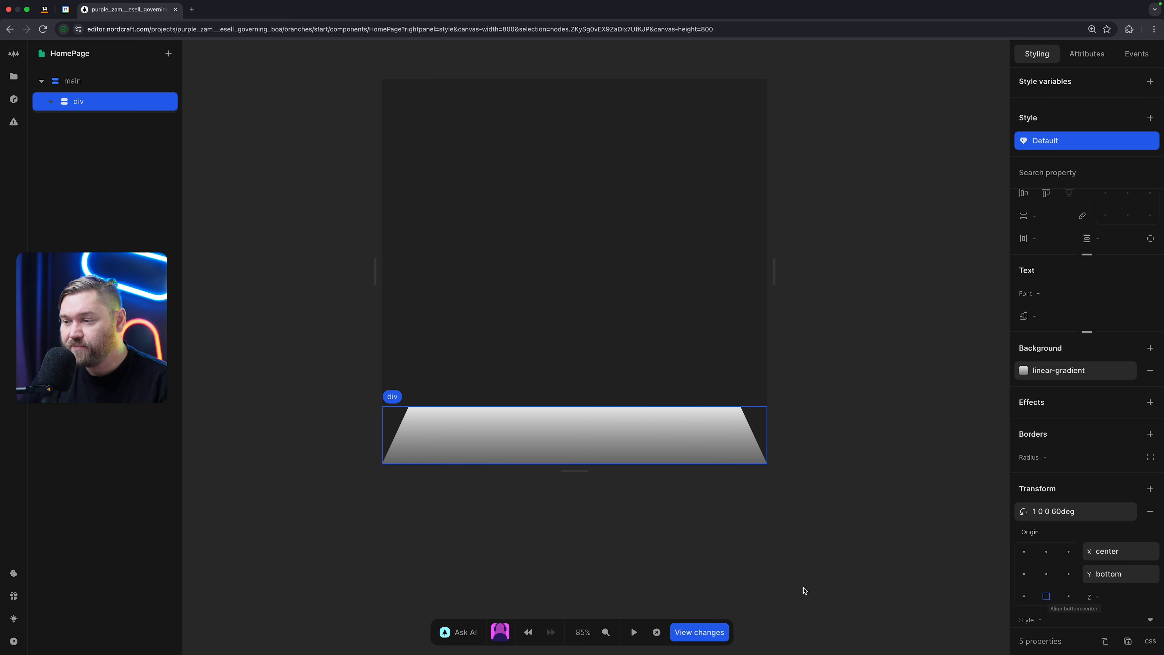
{"action": "left_click", "coordinate": [774, 550]}
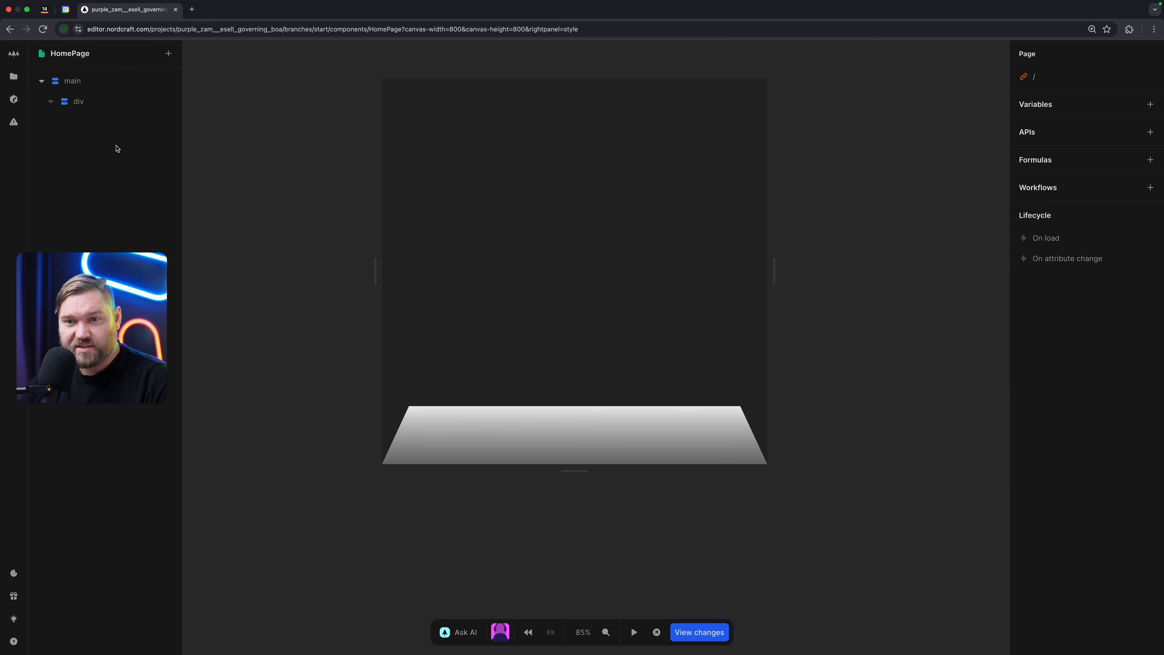
Step: Add a second div inside main, below the gradient div
{"action": "left_click", "coordinate": [77, 87]}
{"action": "key", "text": "a"}
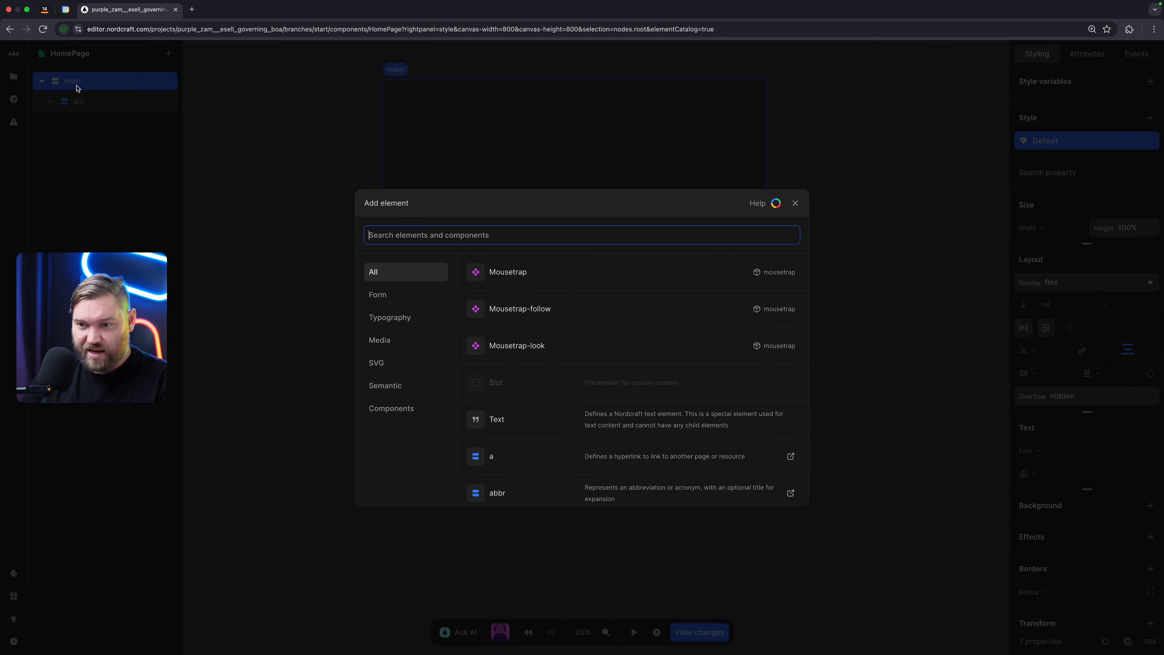
{"action": "type", "text": "div"}
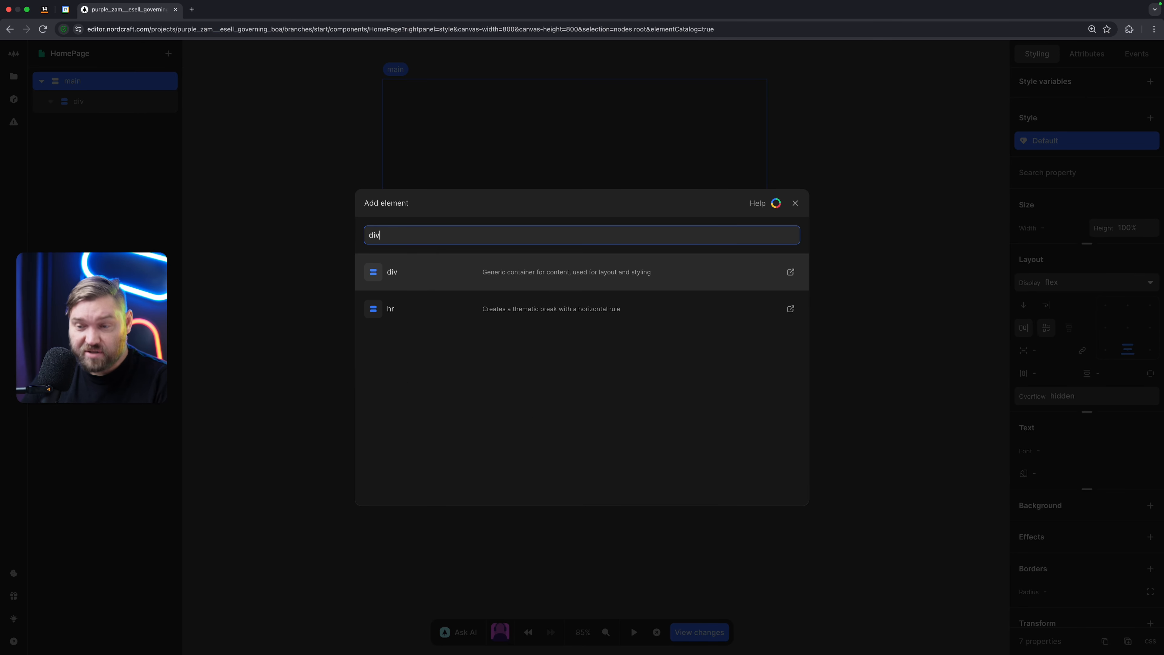
{"action": "key", "text": "Return"}
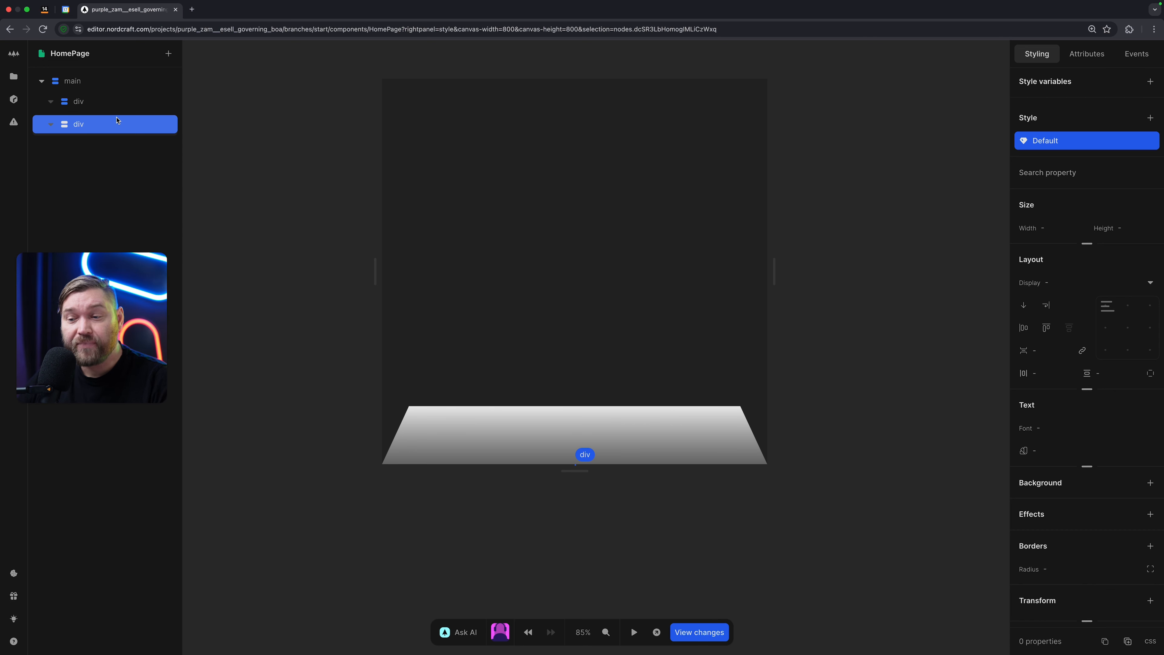
Step: Set the new div's width to 100%
{"action": "left_click", "coordinate": [1042, 228]}
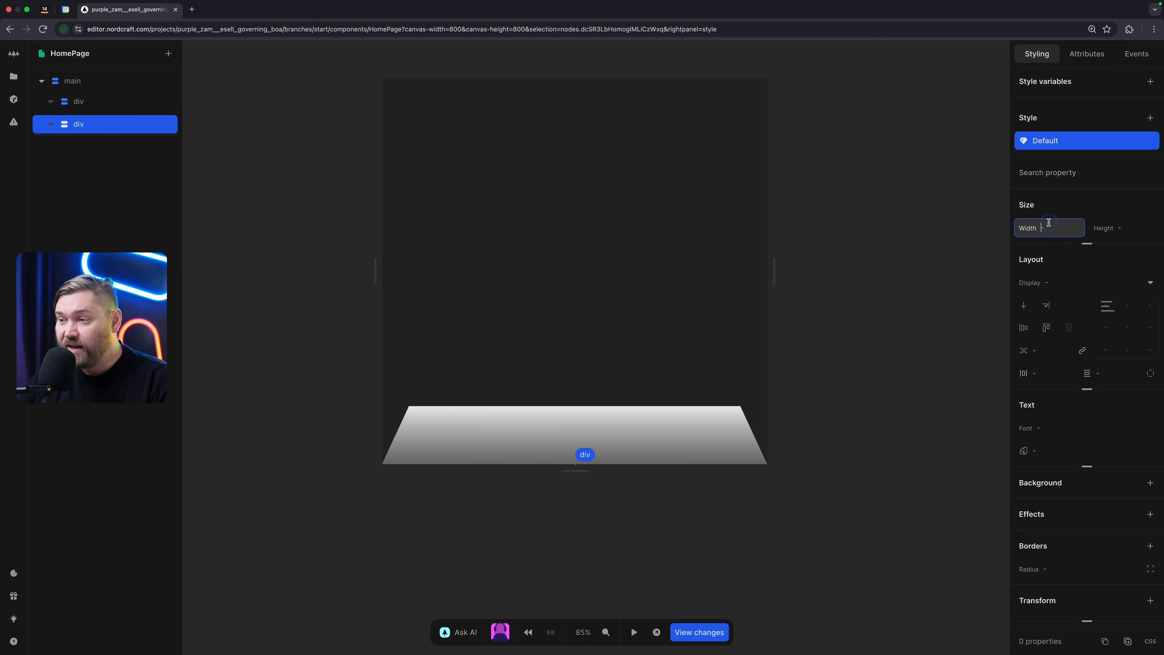
{"action": "type", "text": "100%"}
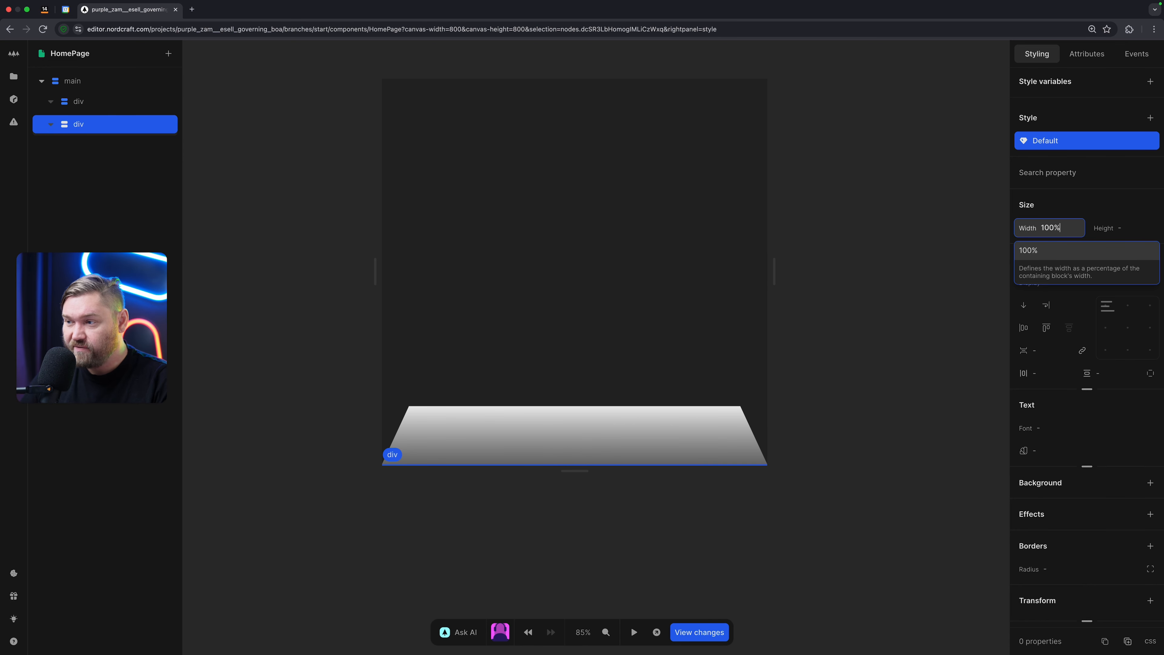
{"action": "key", "text": "Tab"}
{"action": "key", "text": "shift+Tab"}
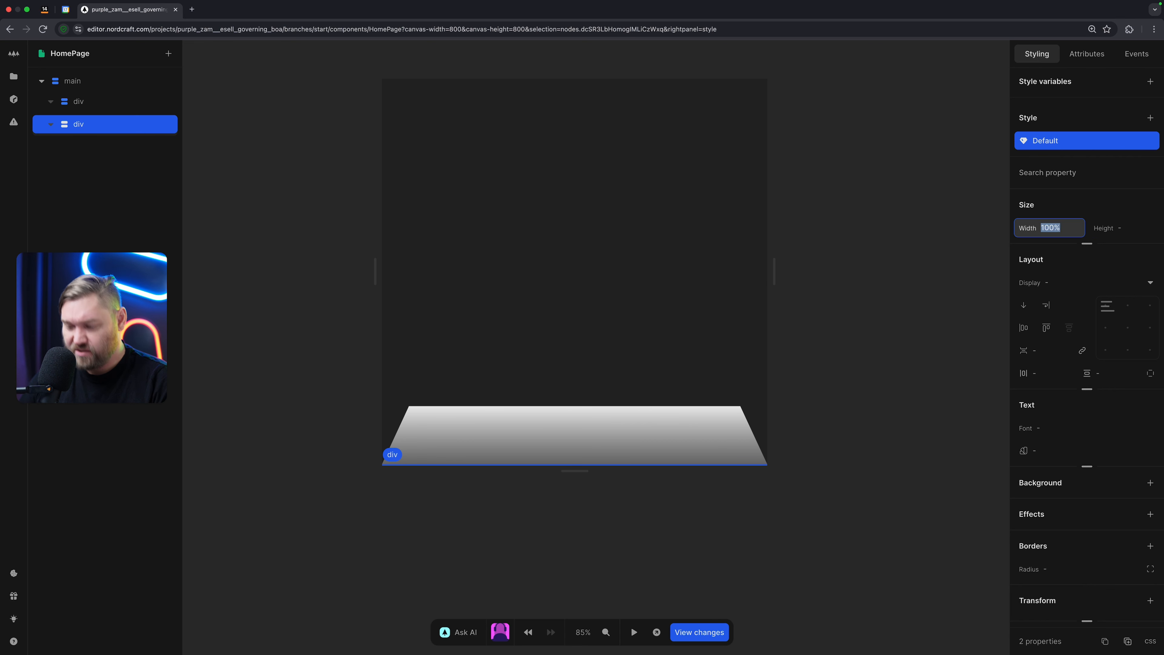
Step: Set the second div's width to 100px and its height to 100px
{"action": "type", "text": "100px"}
{"action": "key", "text": "Tab"}
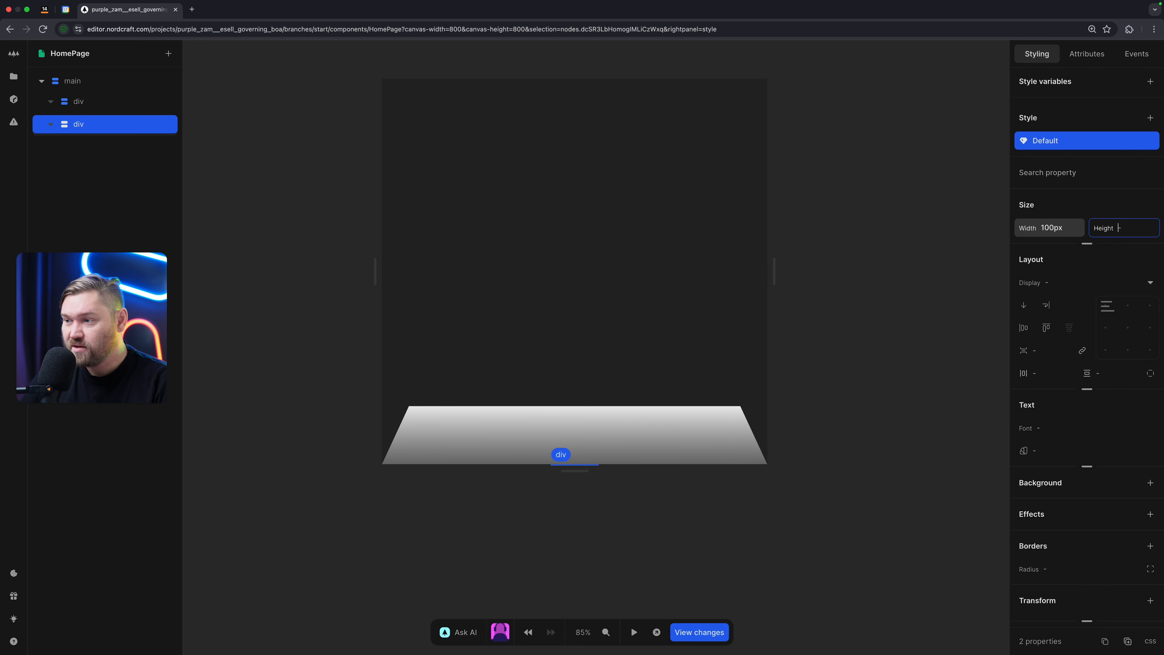
{"action": "type", "text": "100"}
{"action": "key", "text": "Return"}
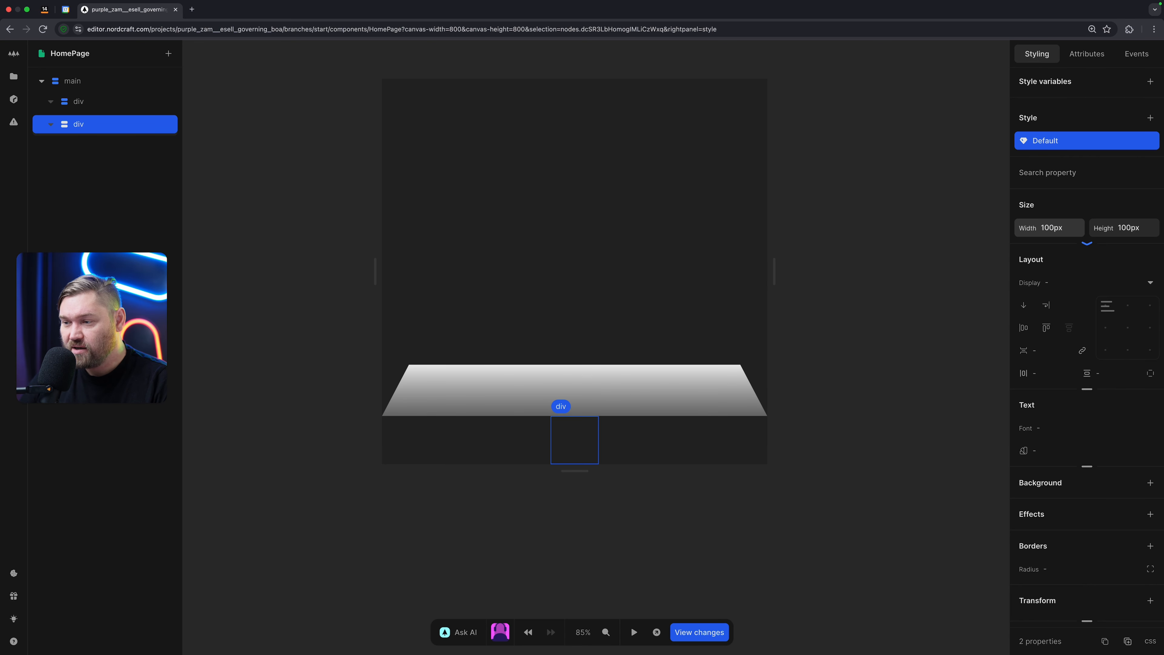
Step: Round the second div into a circle by setting its border radius to 109px
{"action": "type", "text": "bord"}
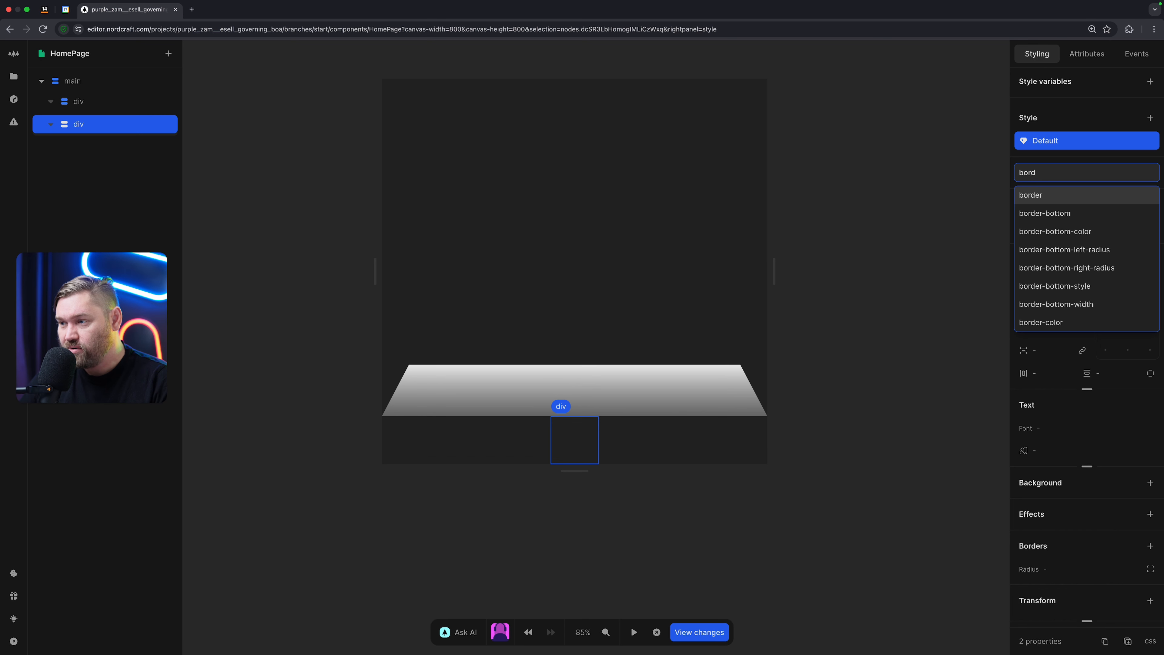
{"action": "type", "text": "-"}
{"action": "type", "text": "r"}
{"action": "key", "text": "BackSpace"}
{"action": "key", "text": "BackSpace"}
{"action": "type", "text": "er-ra"}
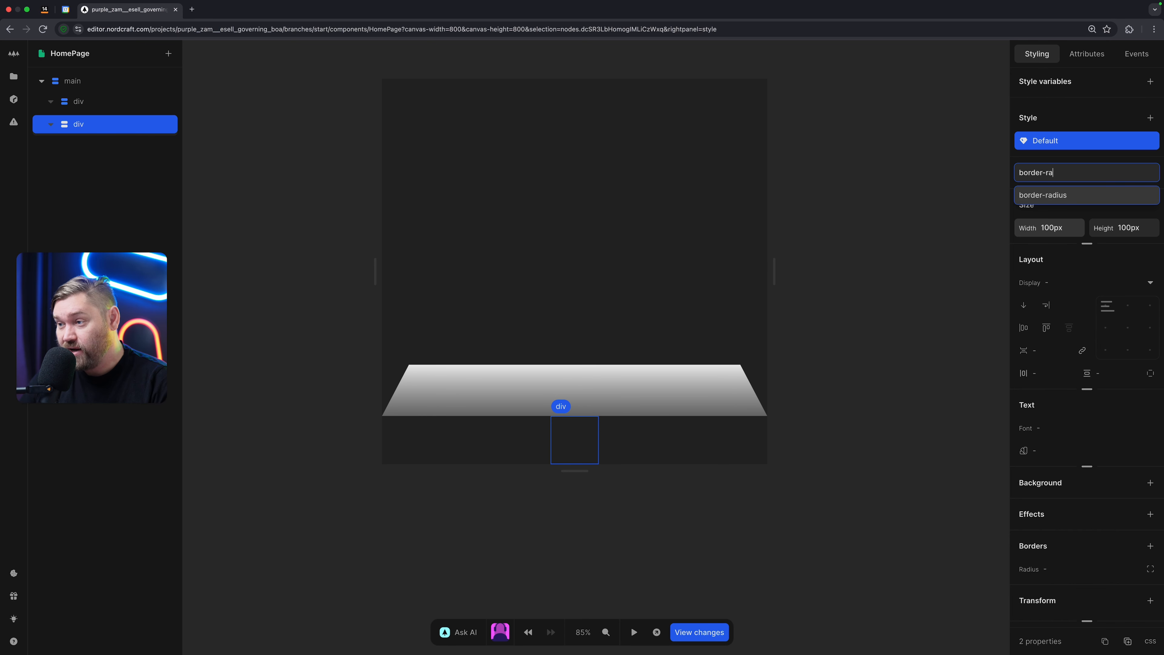
{"action": "key", "text": "Return"}
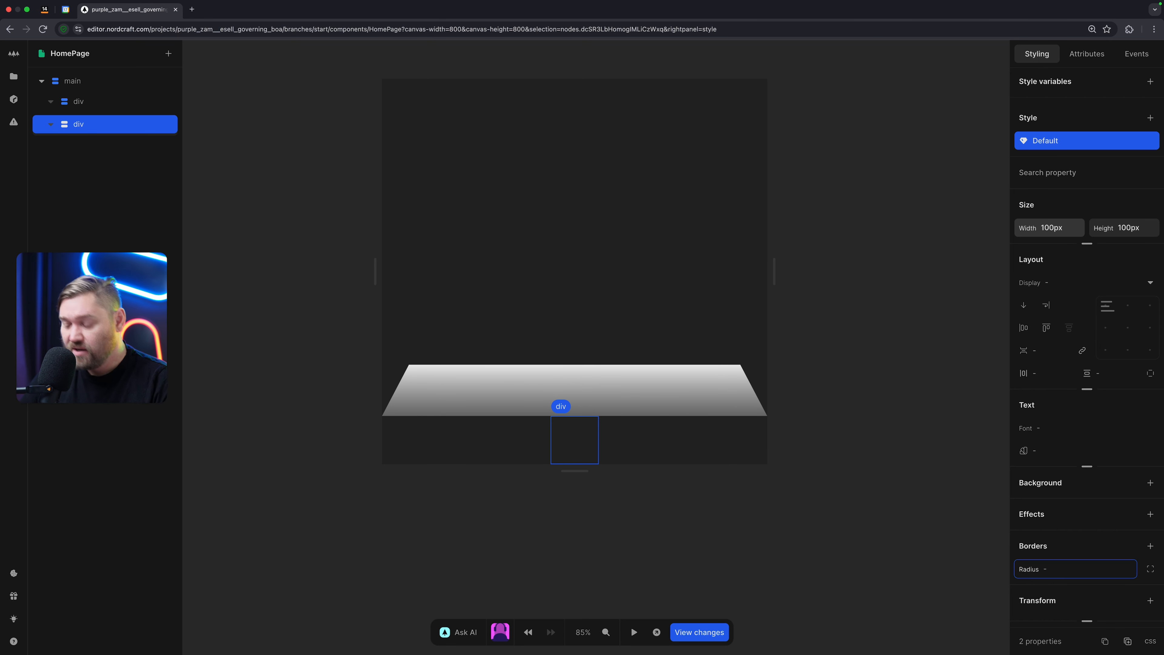
{"action": "type", "text": "99px"}
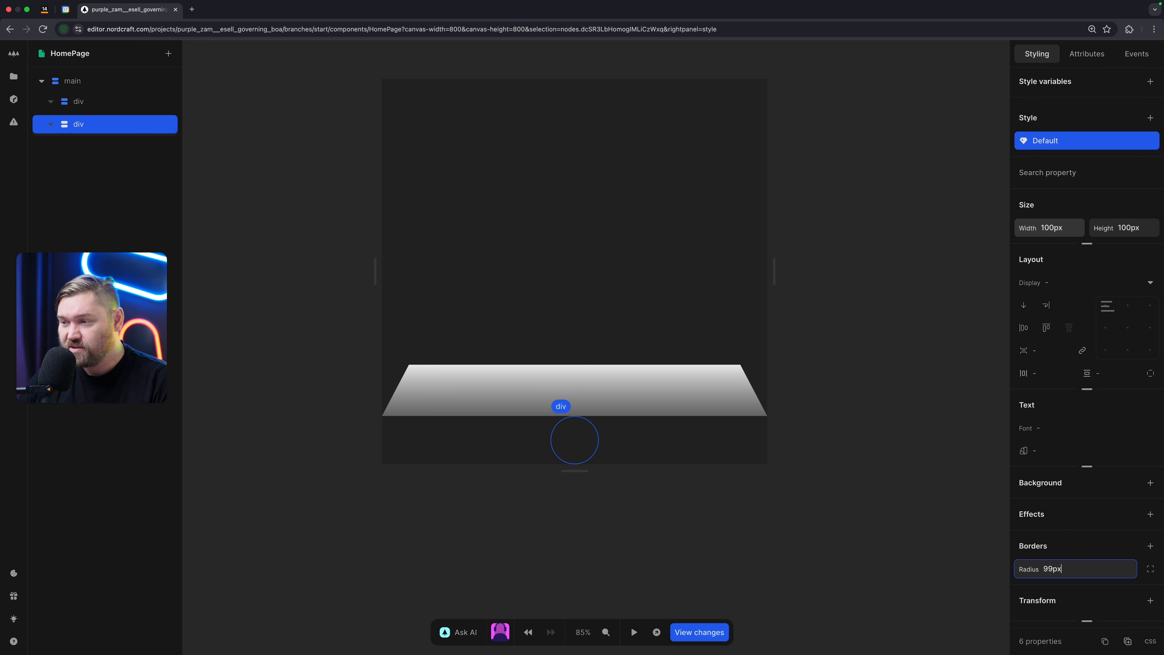
{"action": "key", "text": "shift+Up"}
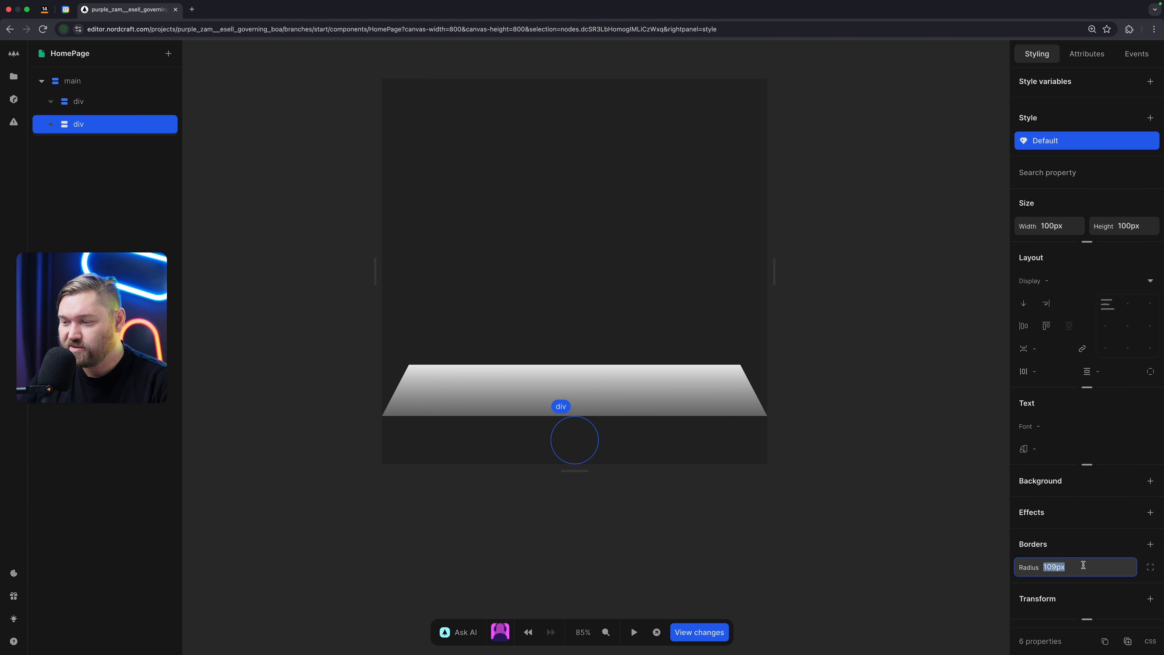
Step: Set the circle div's position to absolute in the expanded layout options
{"action": "scroll", "coordinate": [1075, 557], "scroll_direction": "down", "scroll_amount": 3}
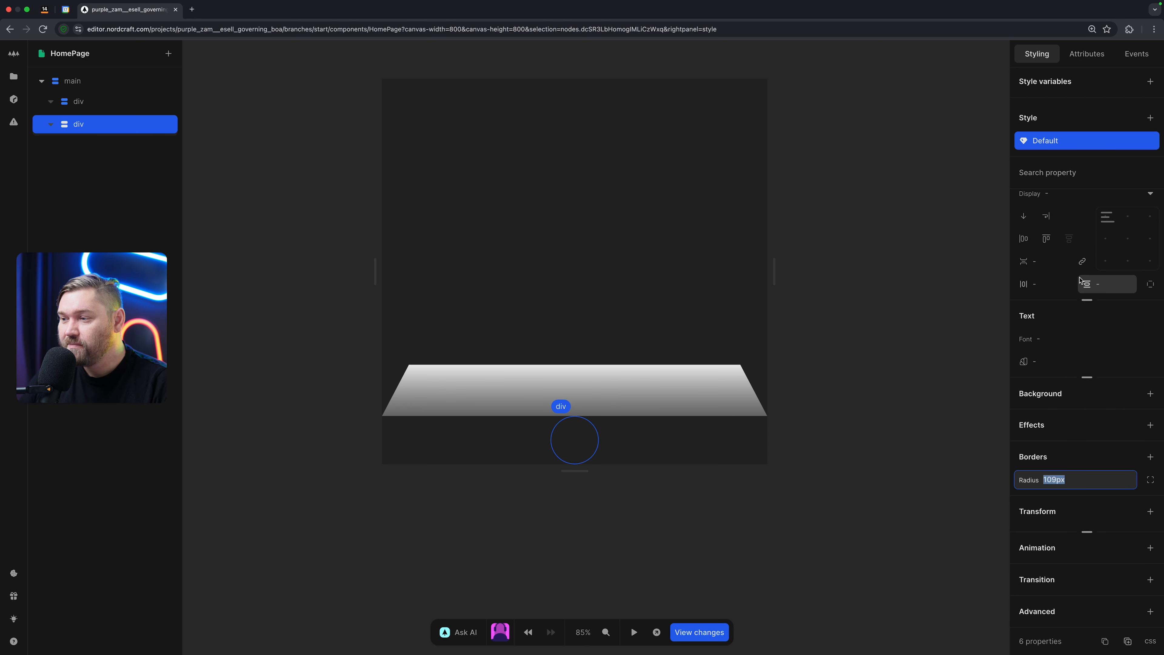
{"action": "left_click", "coordinate": [1087, 300]}
{"action": "left_click", "coordinate": [1112, 340]}
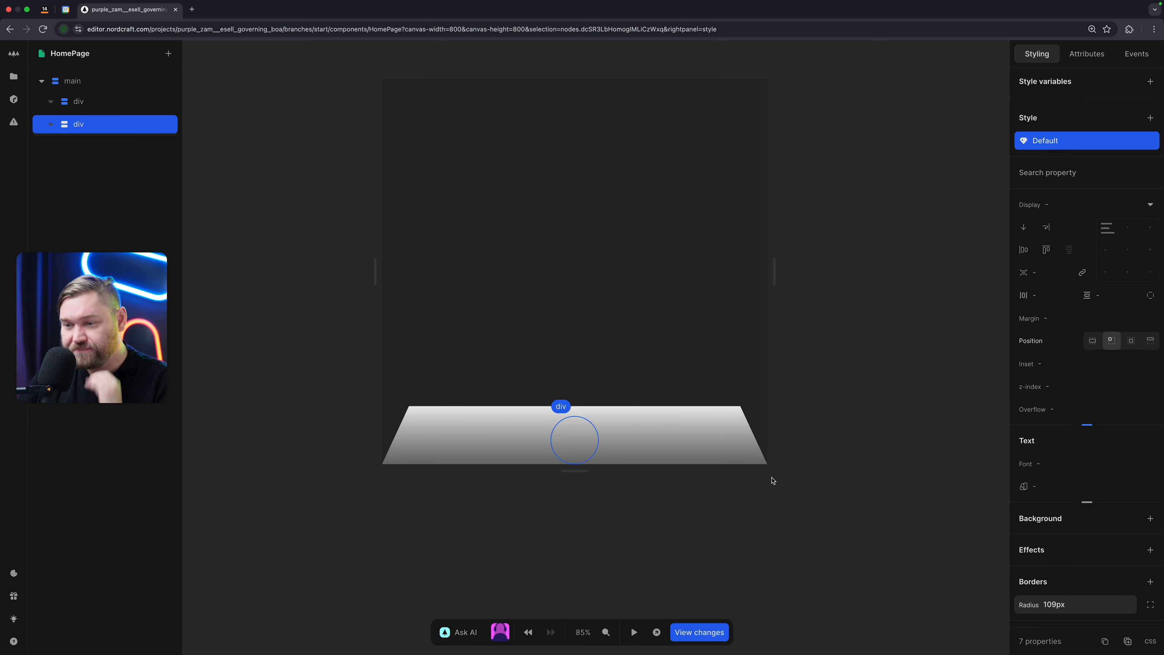
Step: Give the circle a linear gradient background with its 0% stop set to light red #ff5252
{"action": "left_click", "coordinate": [1150, 518]}
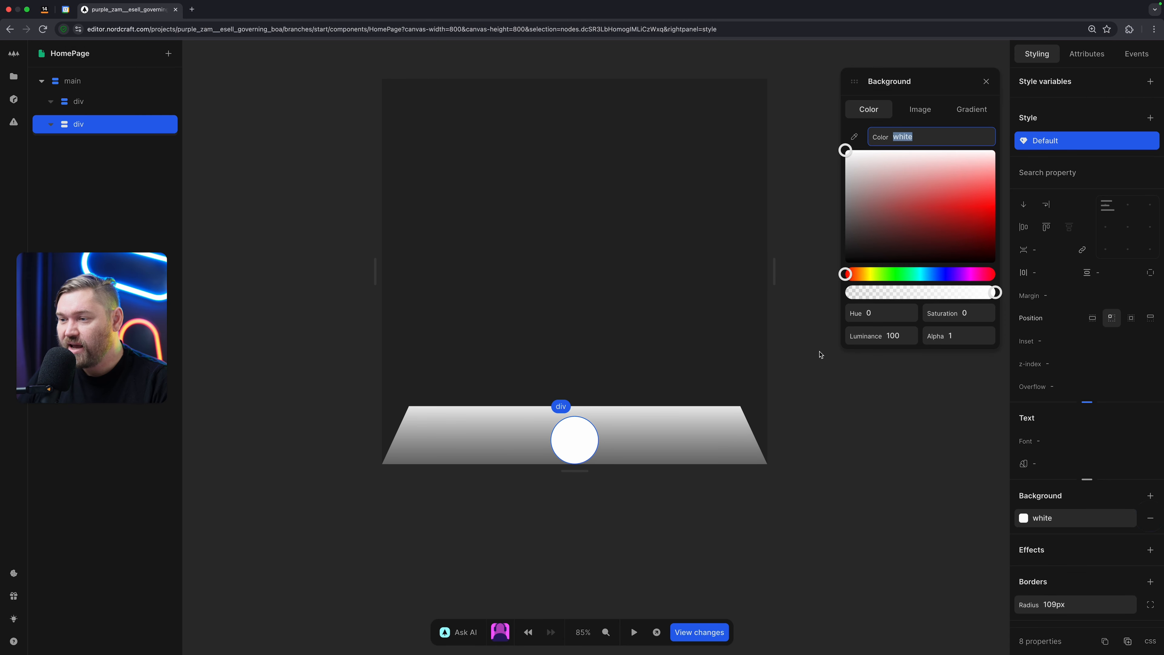
{"action": "left_click", "coordinate": [972, 109]}
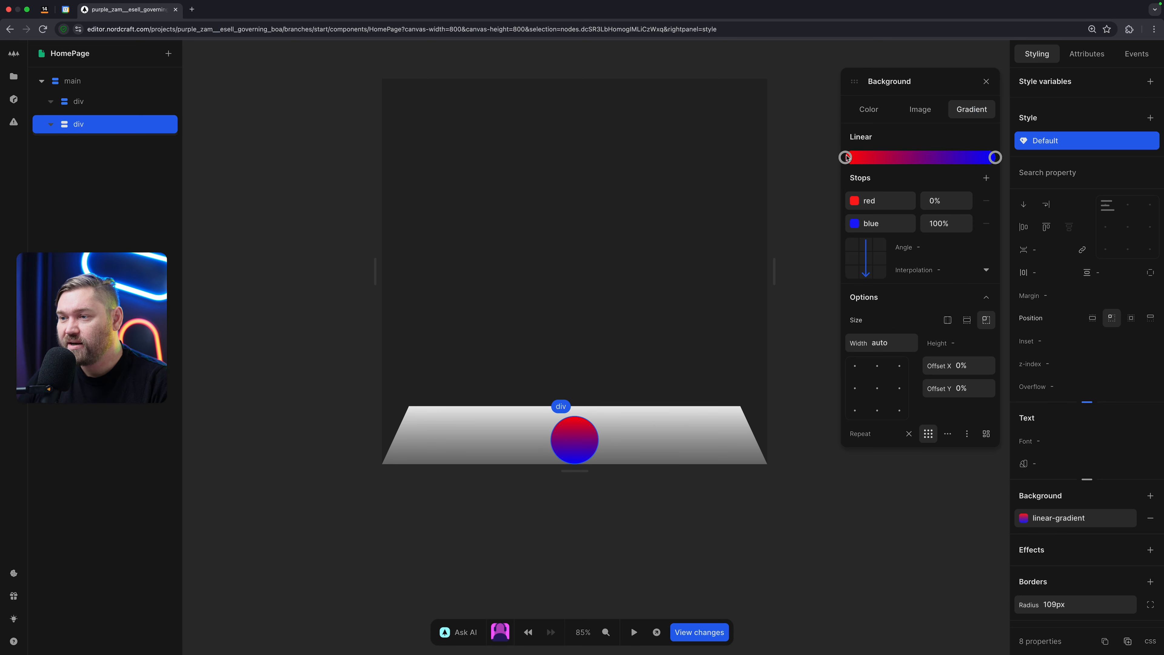
{"action": "left_click", "coordinate": [861, 200]}
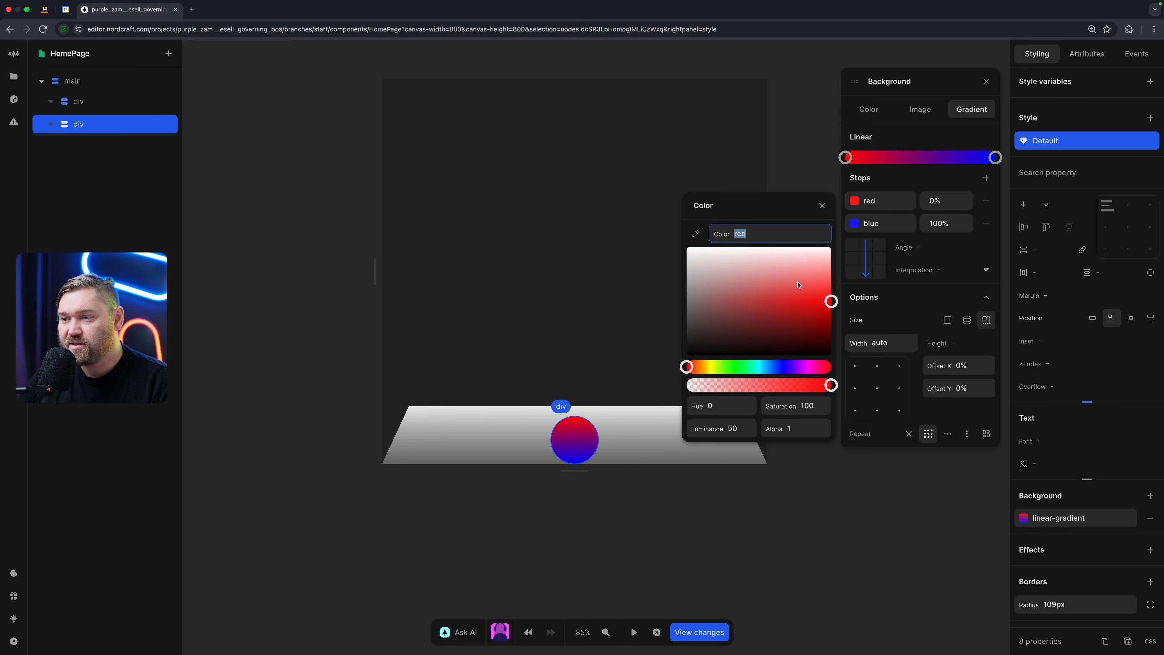
{"action": "left_click_drag", "start_coordinate": [830, 300], "coordinate": [830, 284]}
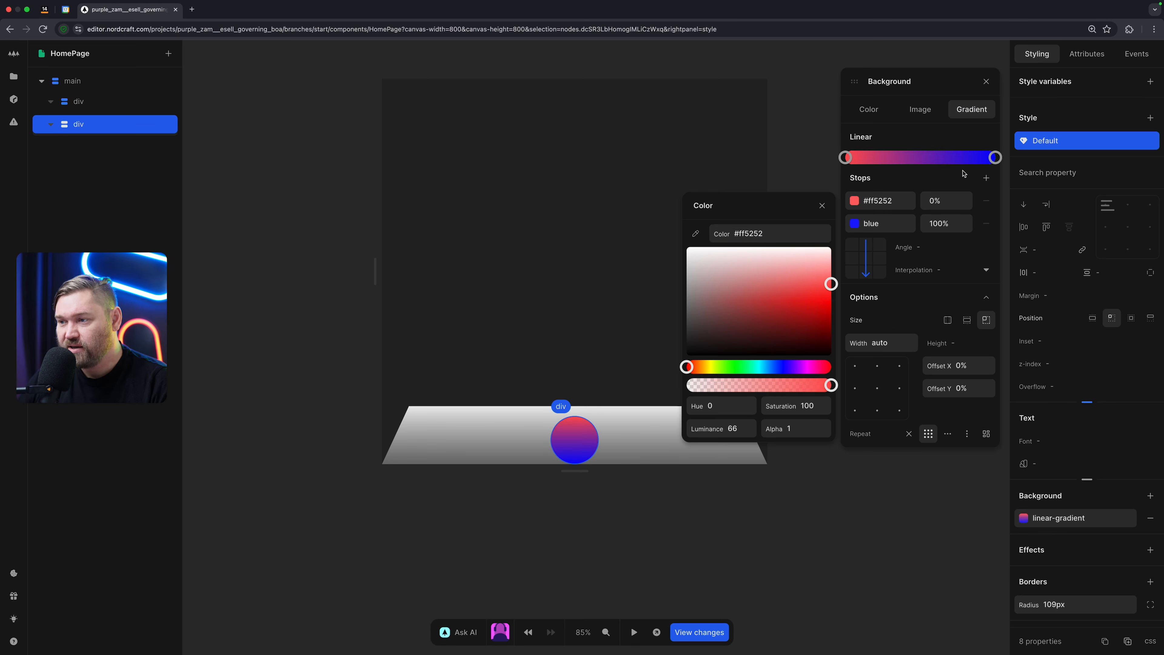
Step: Change the circle gradient's 100% stop to dark red #320101 and deselect the circle
{"action": "left_click", "coordinate": [855, 225]}
{"action": "left_click_drag", "start_coordinate": [779, 394], "coordinate": [831, 389]}
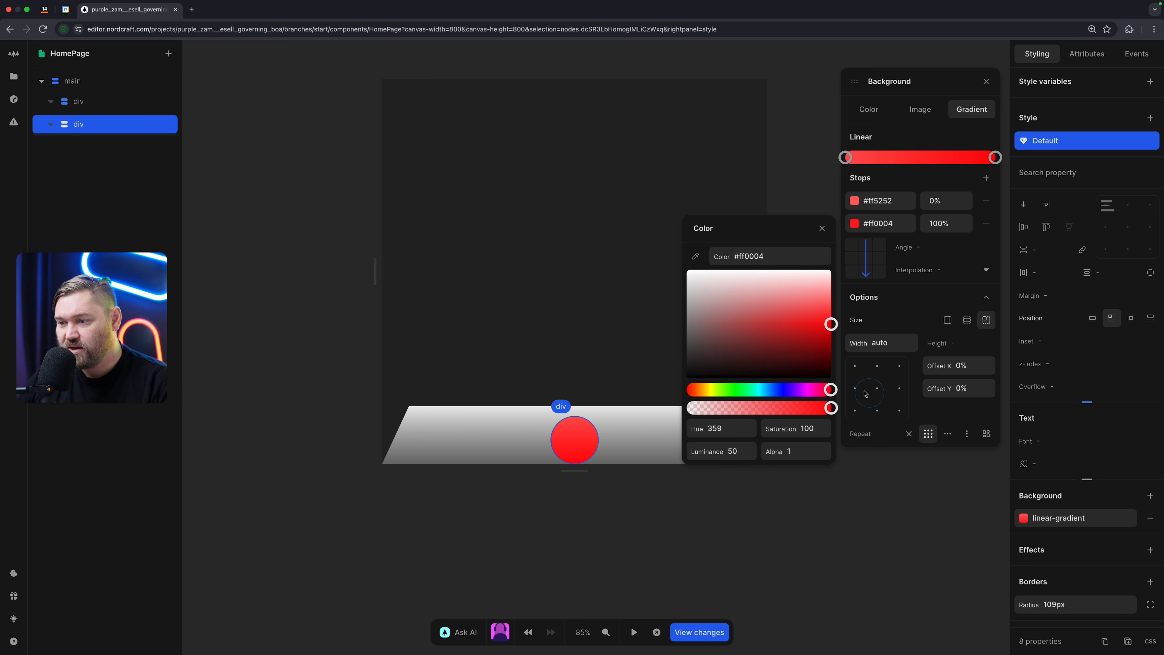
{"action": "left_click_drag", "start_coordinate": [830, 325], "coordinate": [828, 367]}
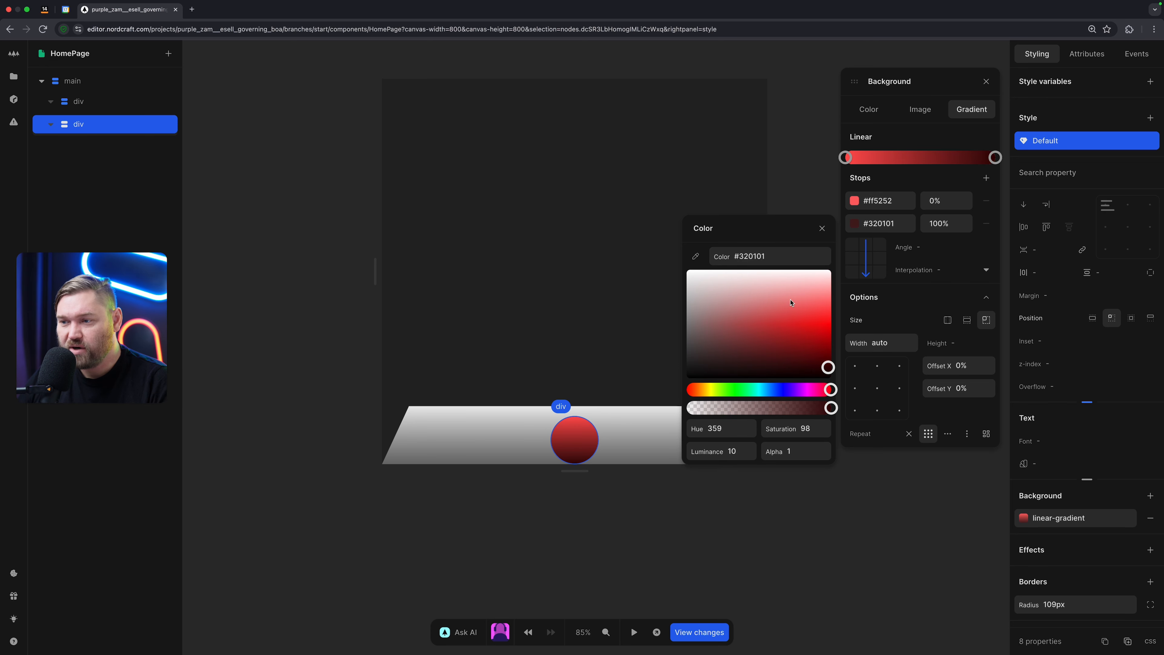
{"action": "left_click", "coordinate": [822, 228]}
{"action": "left_click", "coordinate": [710, 525]}
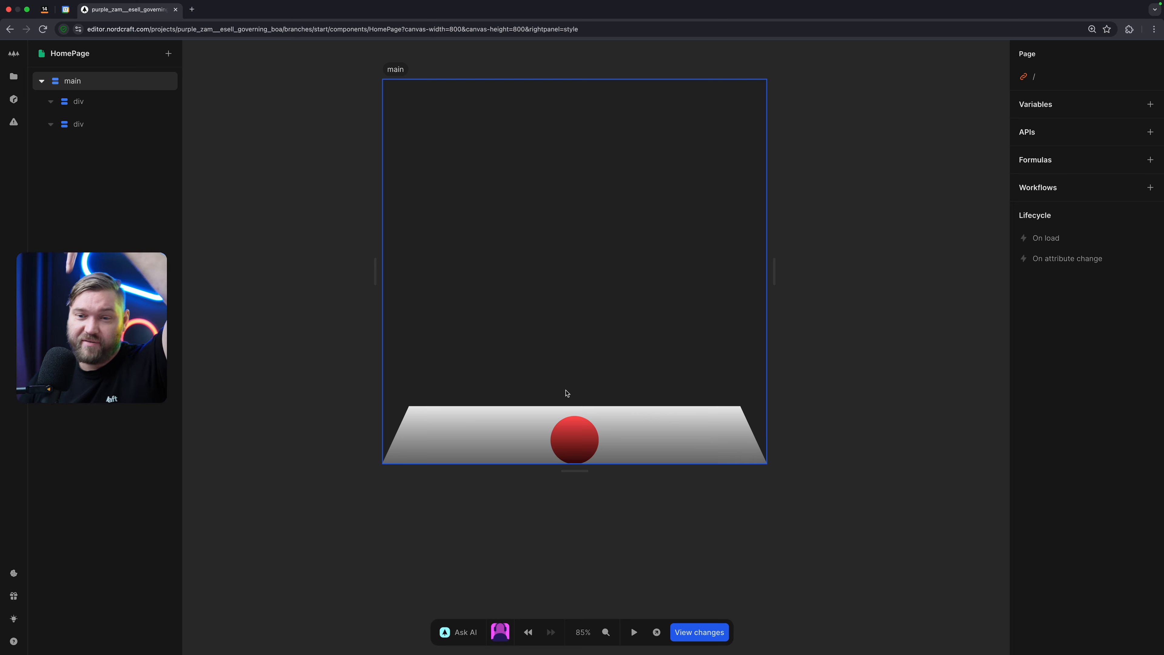
Step: Set the red circle's bottom inset to 30px and deselect it
{"action": "left_click", "coordinate": [565, 410]}
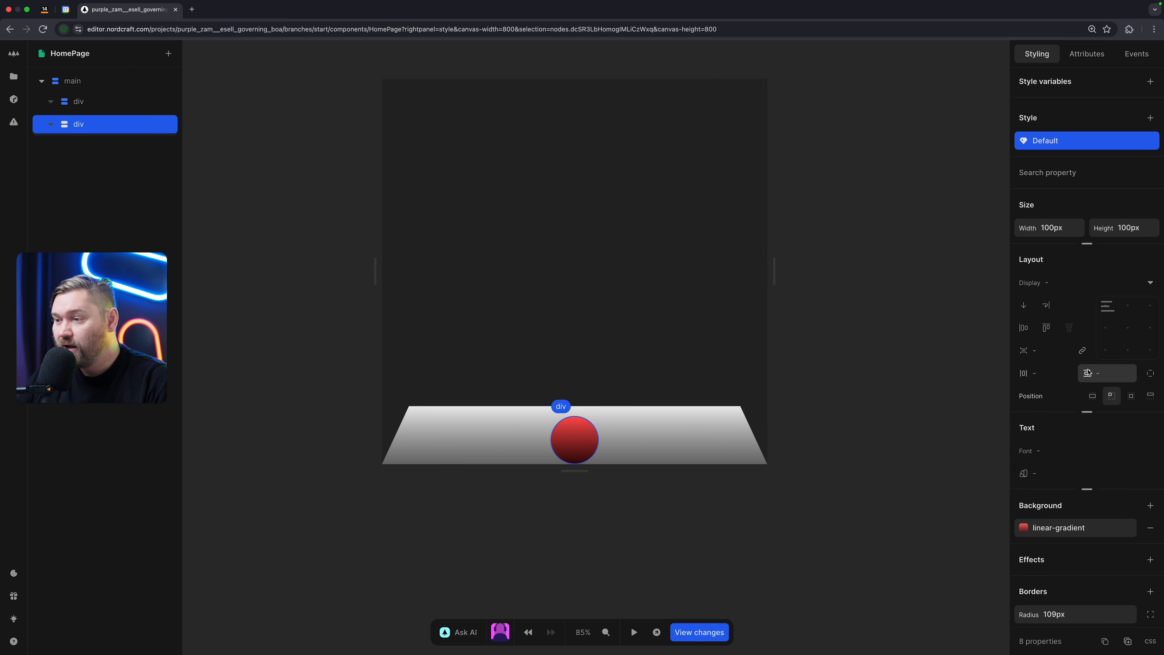
{"action": "left_click", "coordinate": [1088, 412]}
{"action": "left_click", "coordinate": [1077, 442]}
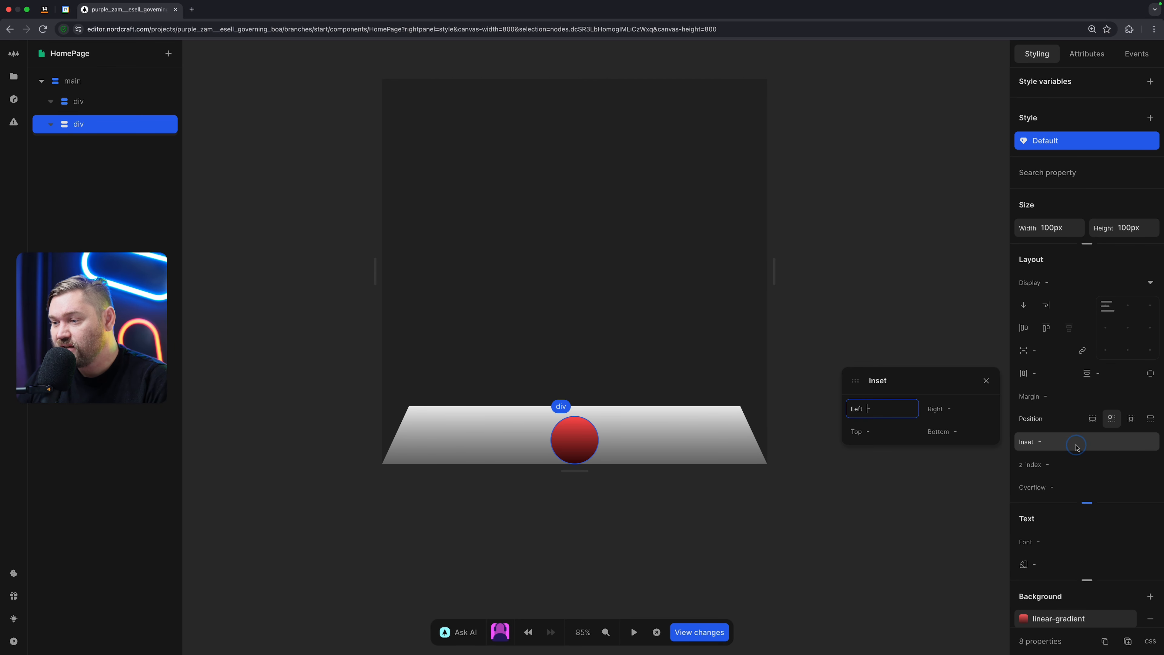
{"action": "left_click", "coordinate": [963, 434]}
{"action": "key", "text": "Up"}
{"action": "key", "text": "Up"}
{"action": "key", "text": "Up"}
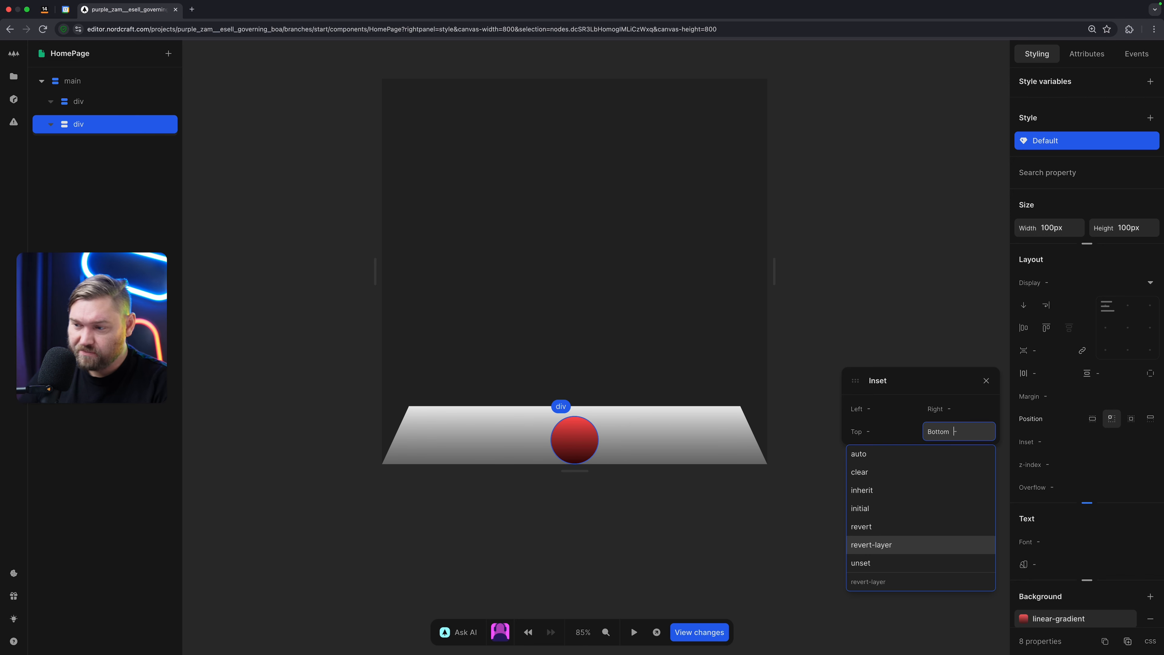
{"action": "type", "text": "150px"}
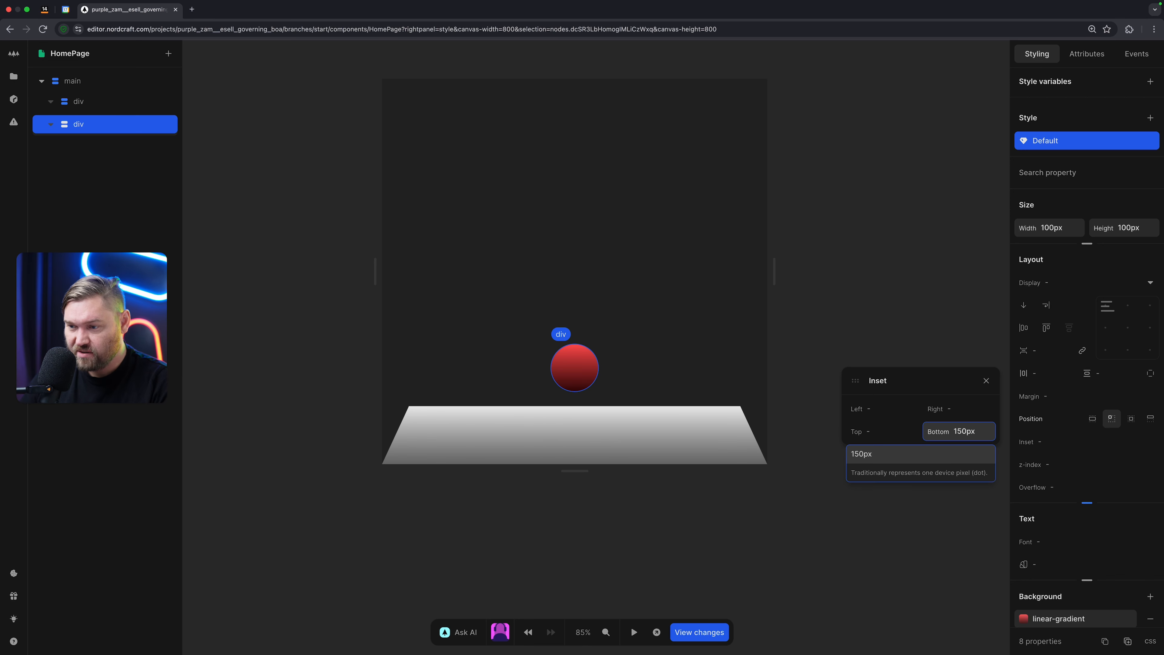
{"action": "key", "text": "Return"}
{"action": "key", "text": "BackSpace"}
{"action": "key", "text": "Return"}
{"action": "key", "text": "Down"}
{"action": "key", "text": "Down"}
{"action": "key", "text": "Down"}
{"action": "key", "text": "Down"}
{"action": "key", "text": "Down"}
{"action": "key", "text": "shift+Down"}
{"action": "key", "text": "shift+Down"}
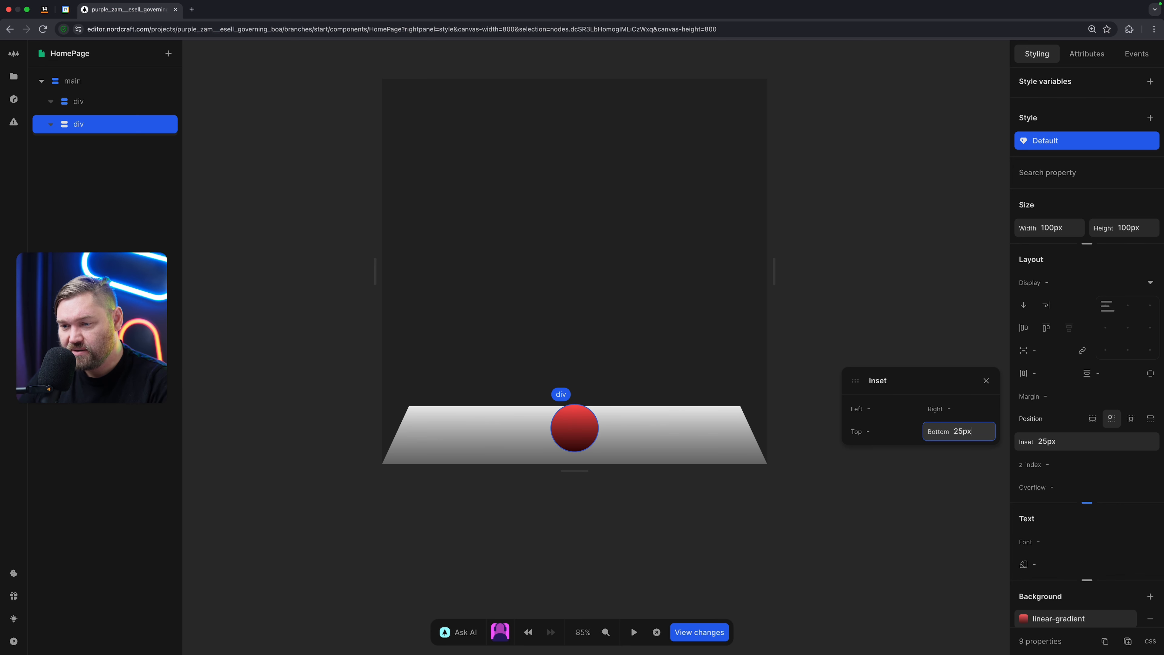
{"action": "key", "text": "Up"}
{"action": "key", "text": "Up"}
{"action": "key", "text": "Up"}
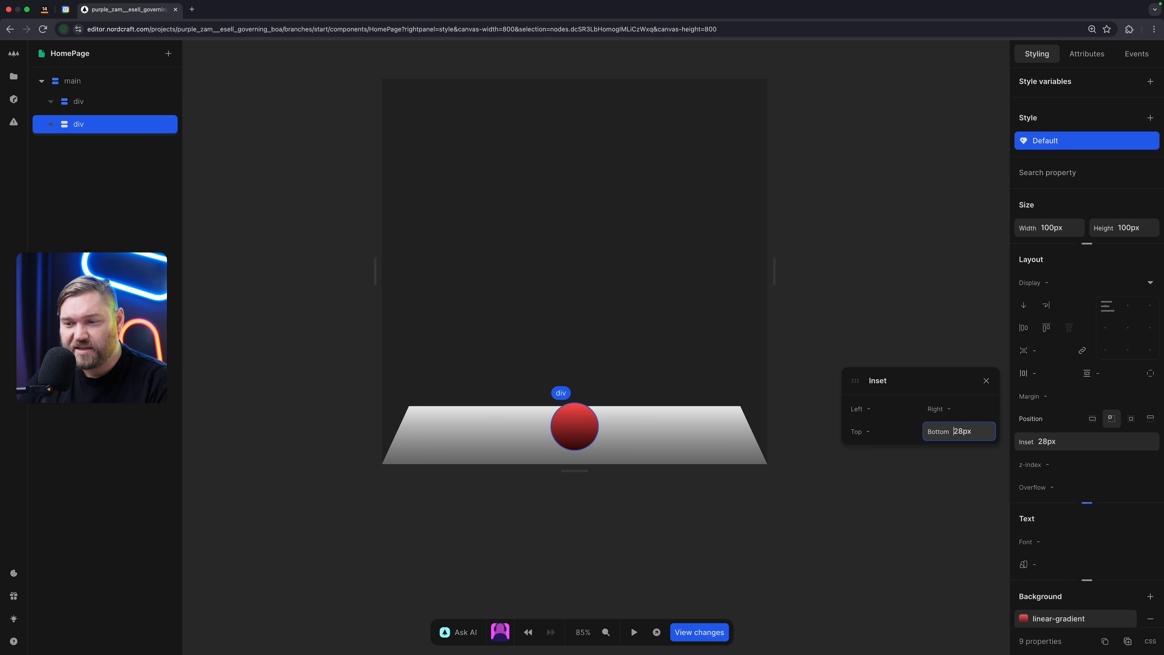
{"action": "key", "text": "Up"}
{"action": "key", "text": "Up"}
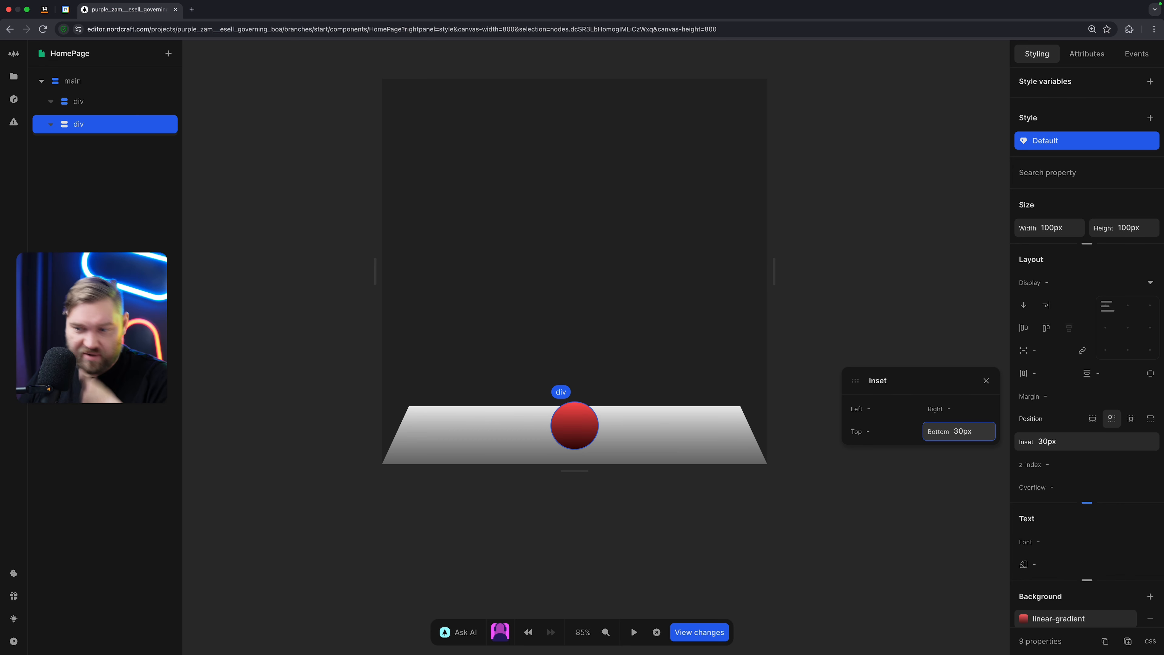
{"action": "left_click", "coordinate": [826, 541]}
Step: Select the red circle and add an animation to it
{"action": "left_click", "coordinate": [580, 417]}
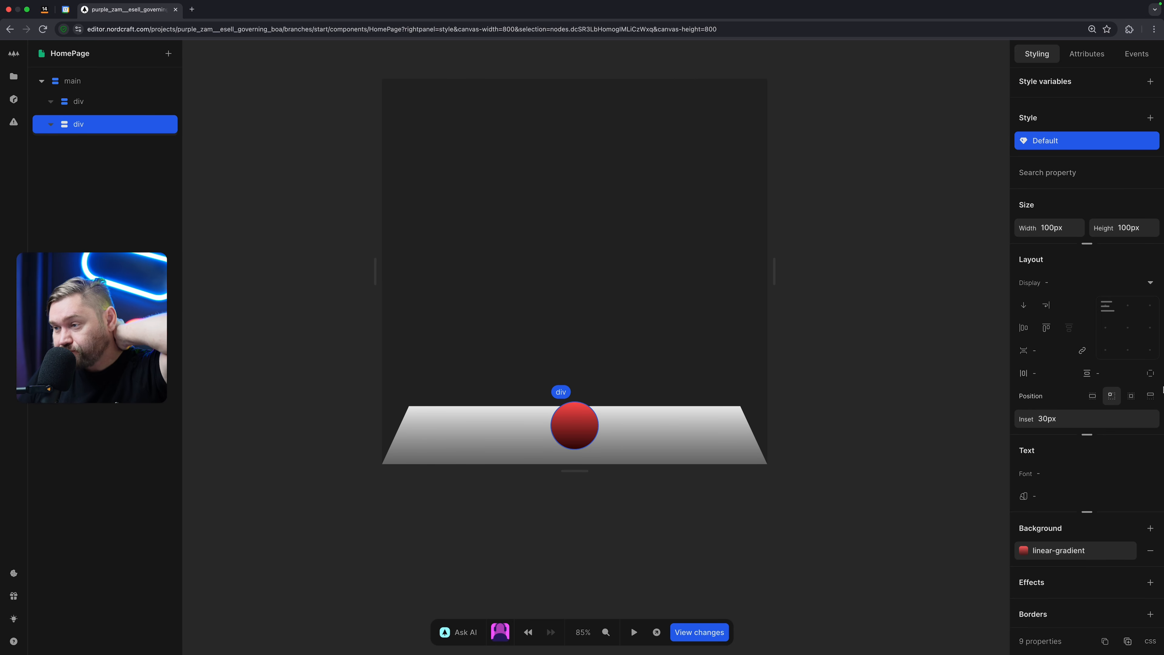
{"action": "scroll", "coordinate": [1011, 313], "scroll_direction": "down", "scroll_amount": 3}
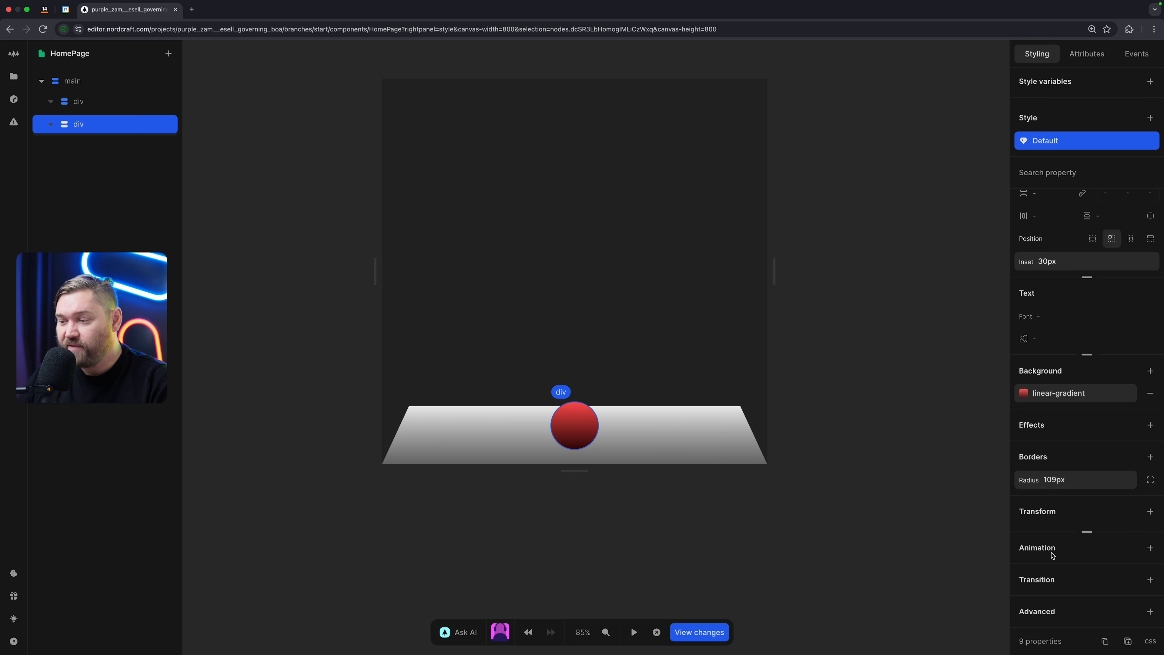
{"action": "left_click", "coordinate": [1149, 548]}
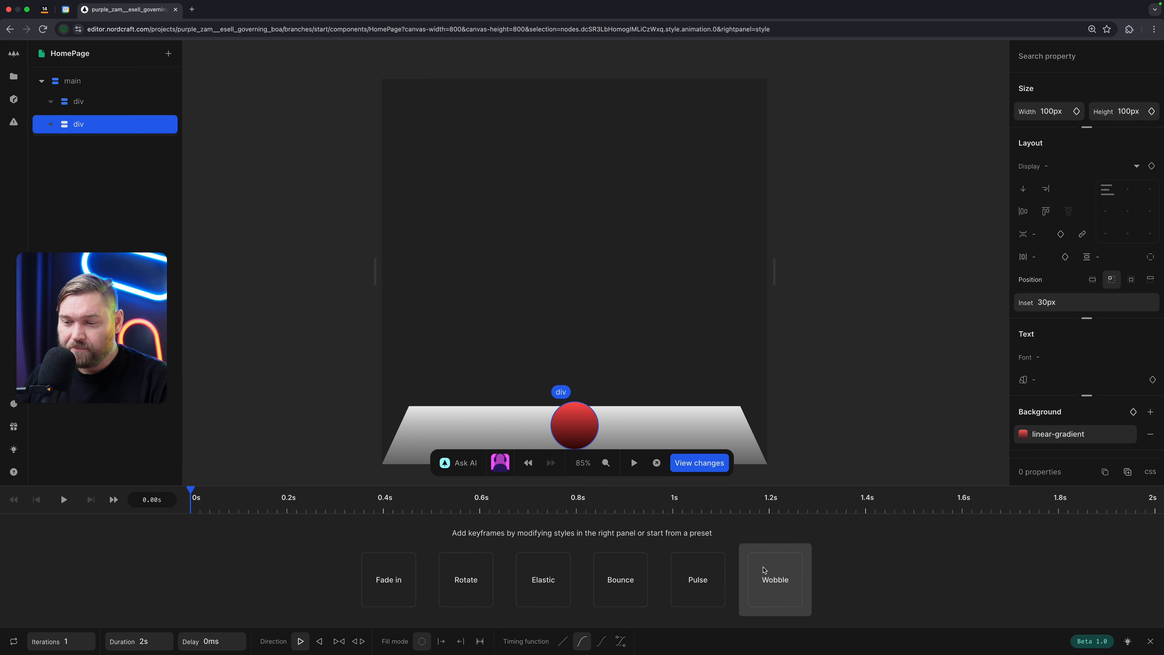
Step: Preview the Fade in preset on the circle's animation and remove its opacity track
{"action": "left_click", "coordinate": [397, 571]}
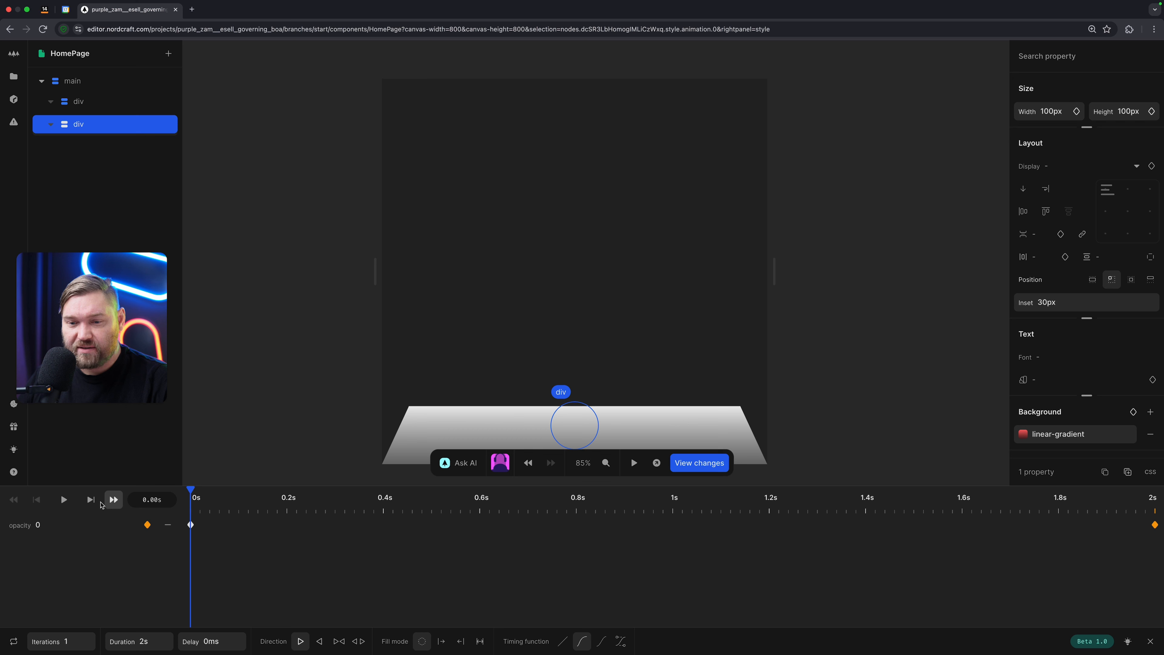
{"action": "left_click", "coordinate": [63, 499]}
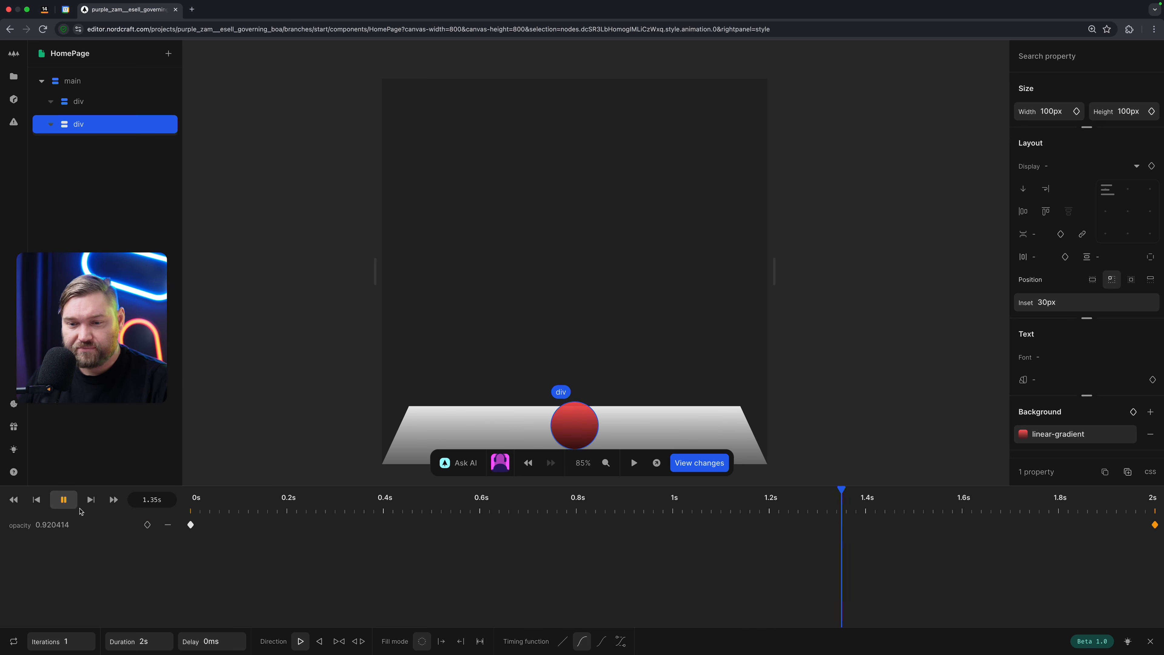
{"action": "left_click", "coordinate": [167, 524]}
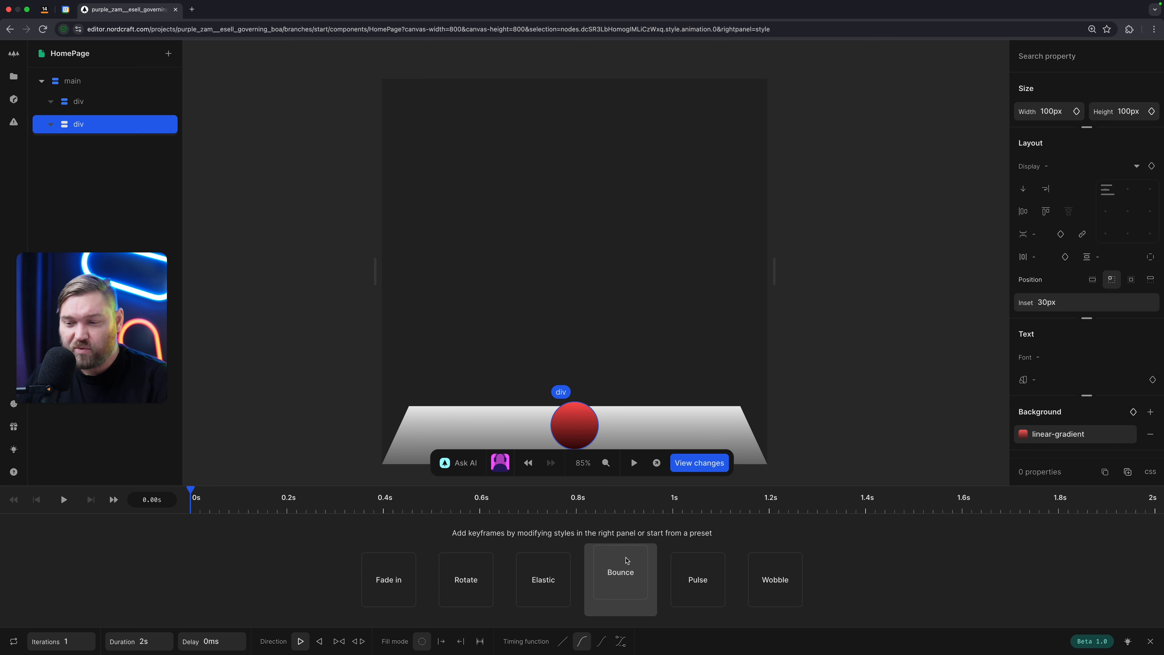
Step: Preview the Bounce preset on the circle's animation and remove its translate track
{"action": "left_click", "coordinate": [622, 566]}
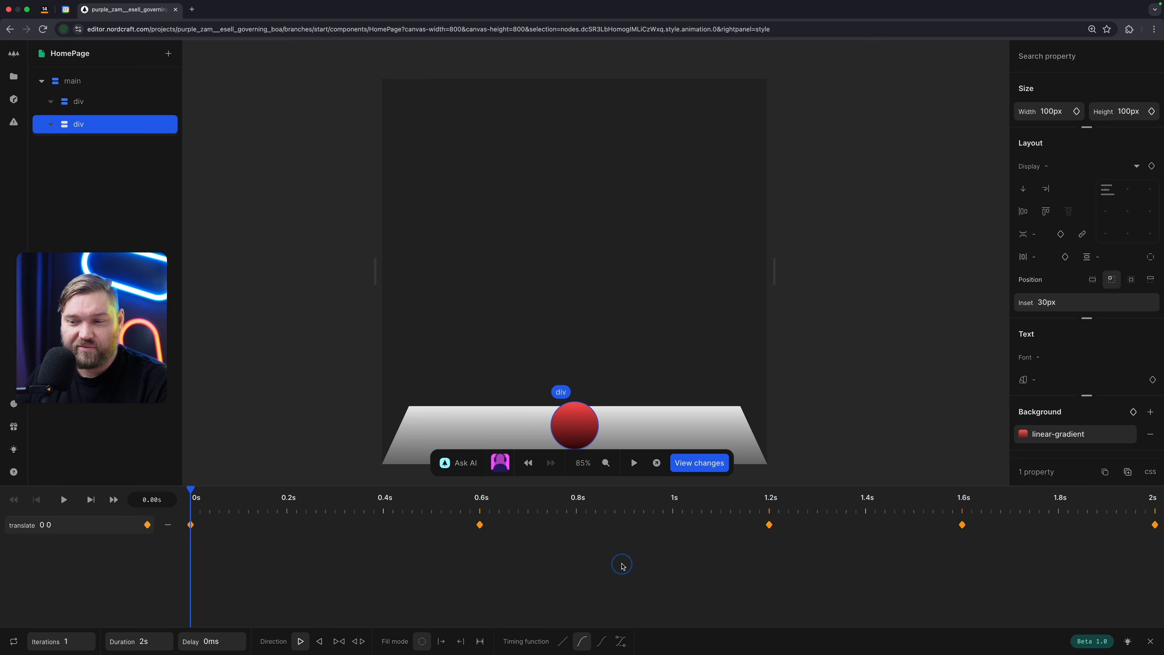
{"action": "left_click", "coordinate": [63, 499]}
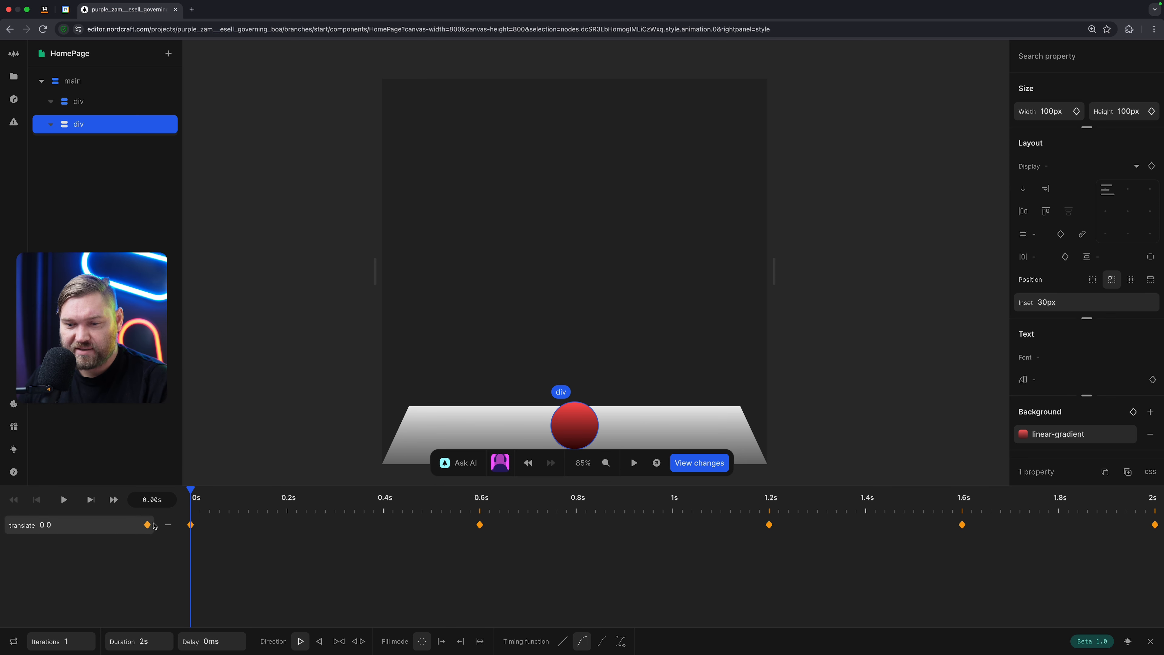
{"action": "left_click", "coordinate": [168, 524]}
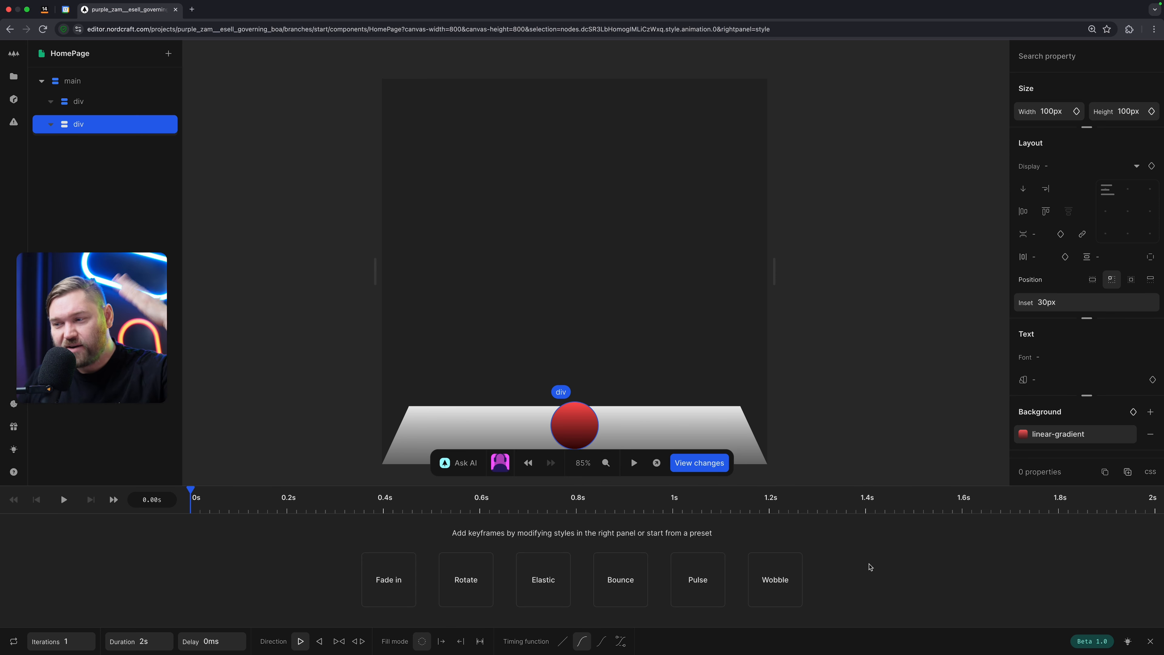
Step: Add a translate transform to the circle's animation as a keyframe at 0s
{"action": "scroll", "coordinate": [1123, 404], "scroll_direction": "down", "scroll_amount": 3}
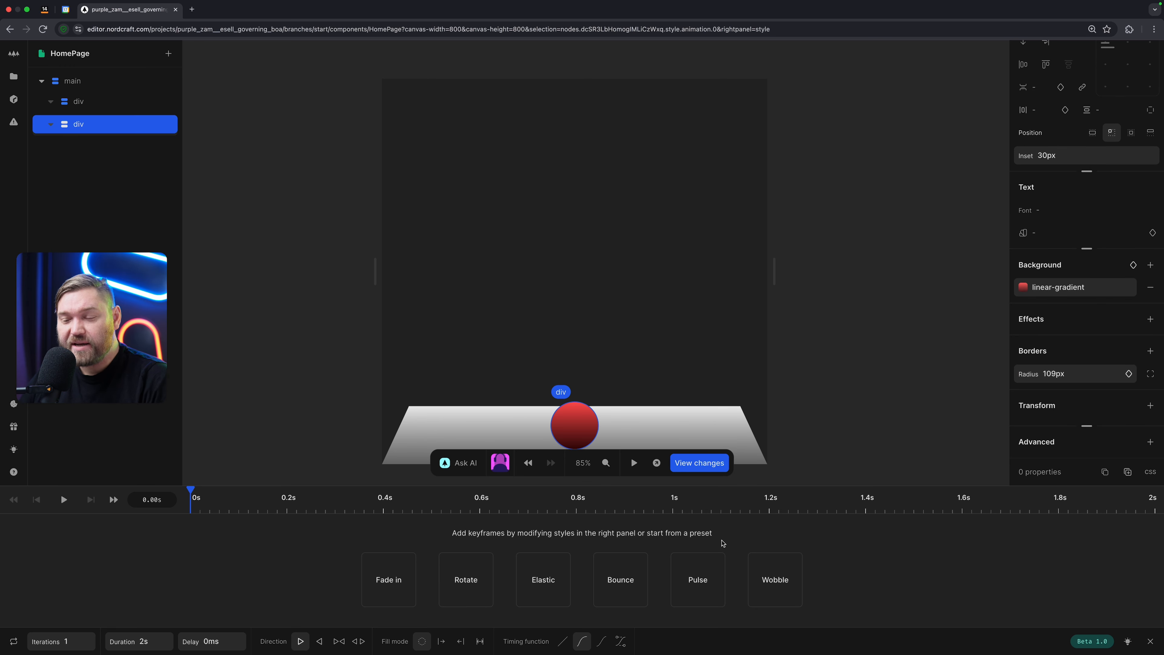
{"action": "scroll", "coordinate": [1038, 429], "scroll_direction": "up", "scroll_amount": 3}
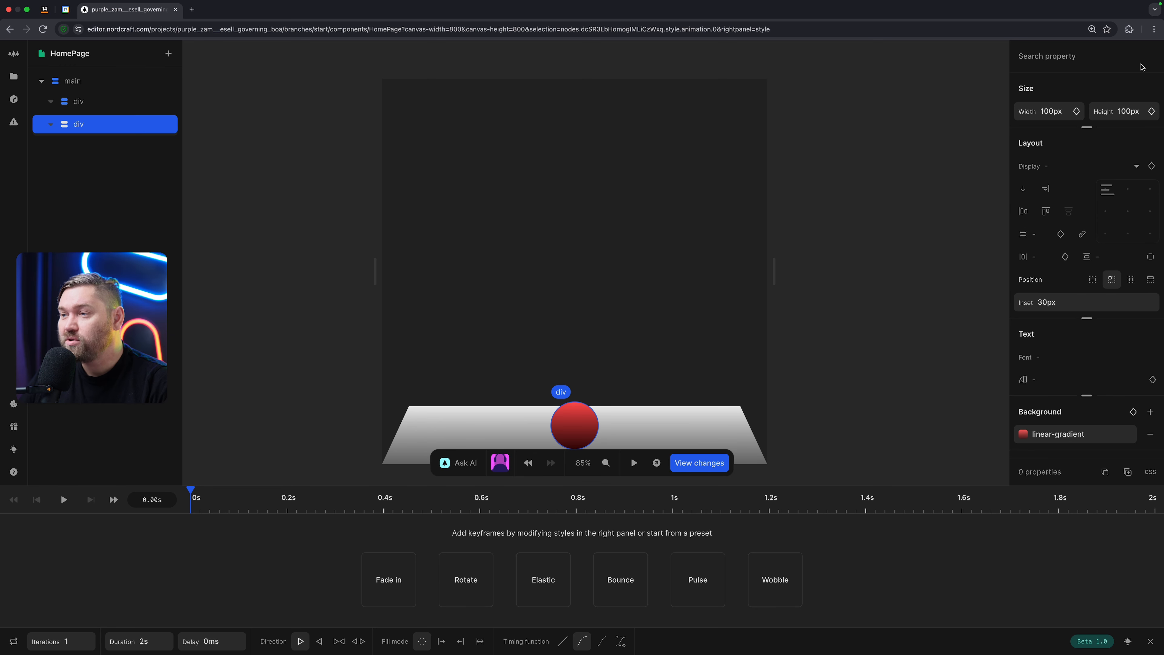
{"action": "scroll", "coordinate": [1054, 353], "scroll_direction": "down", "scroll_amount": 1}
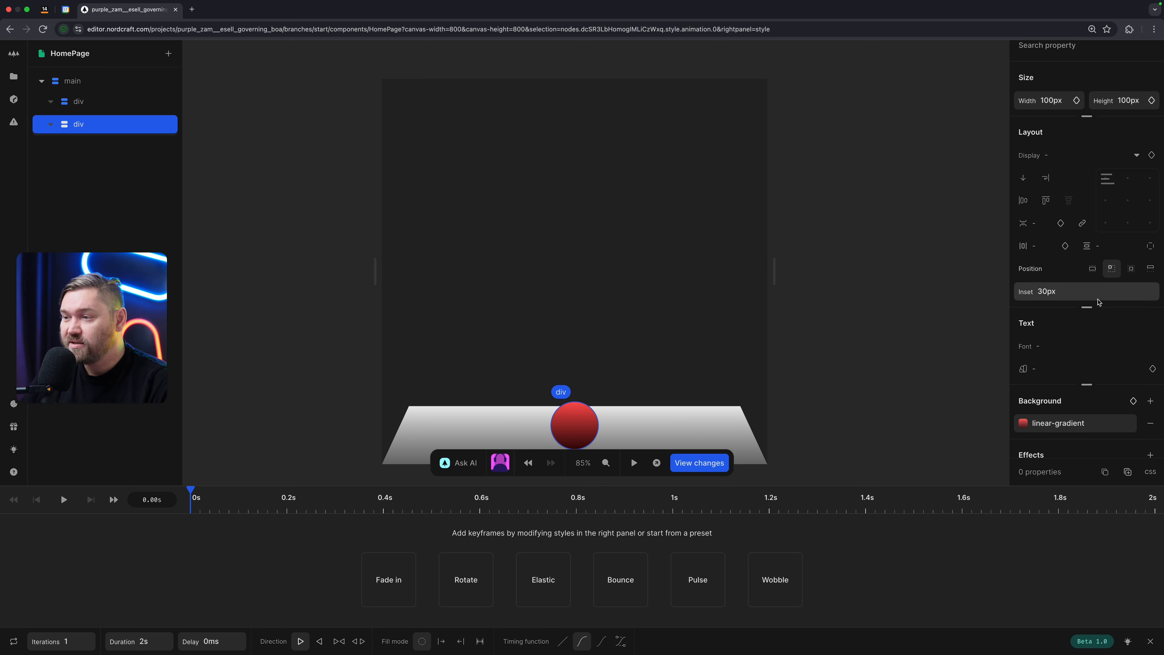
{"action": "scroll", "coordinate": [1081, 333], "scroll_direction": "down", "scroll_amount": 3}
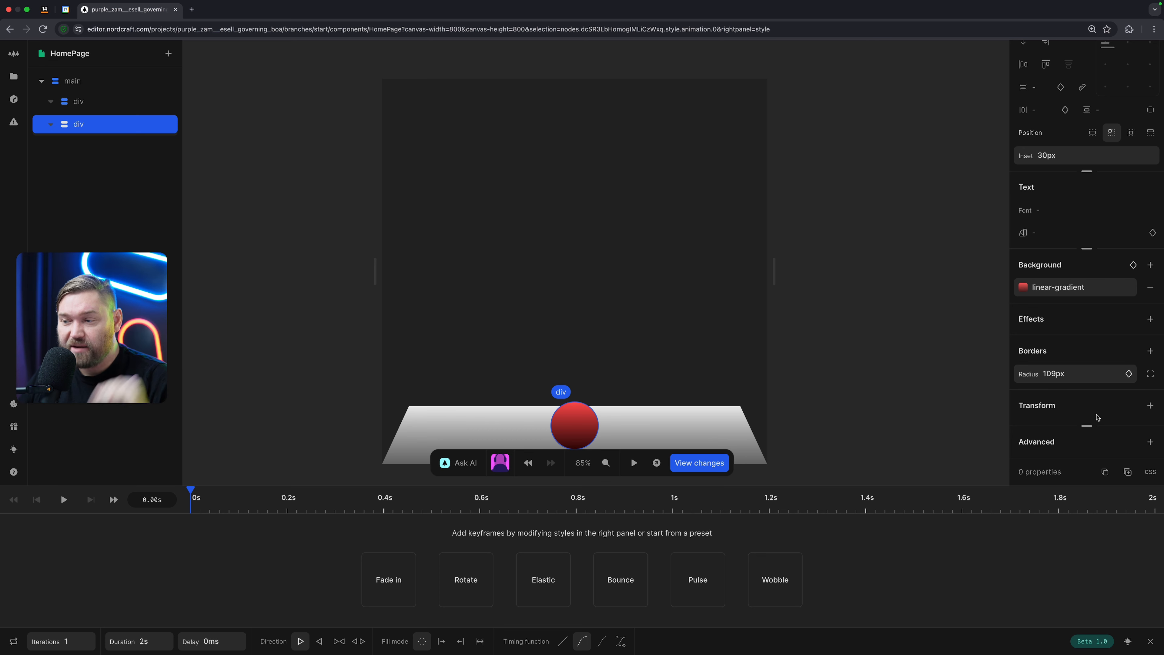
{"action": "left_click", "coordinate": [1150, 406]}
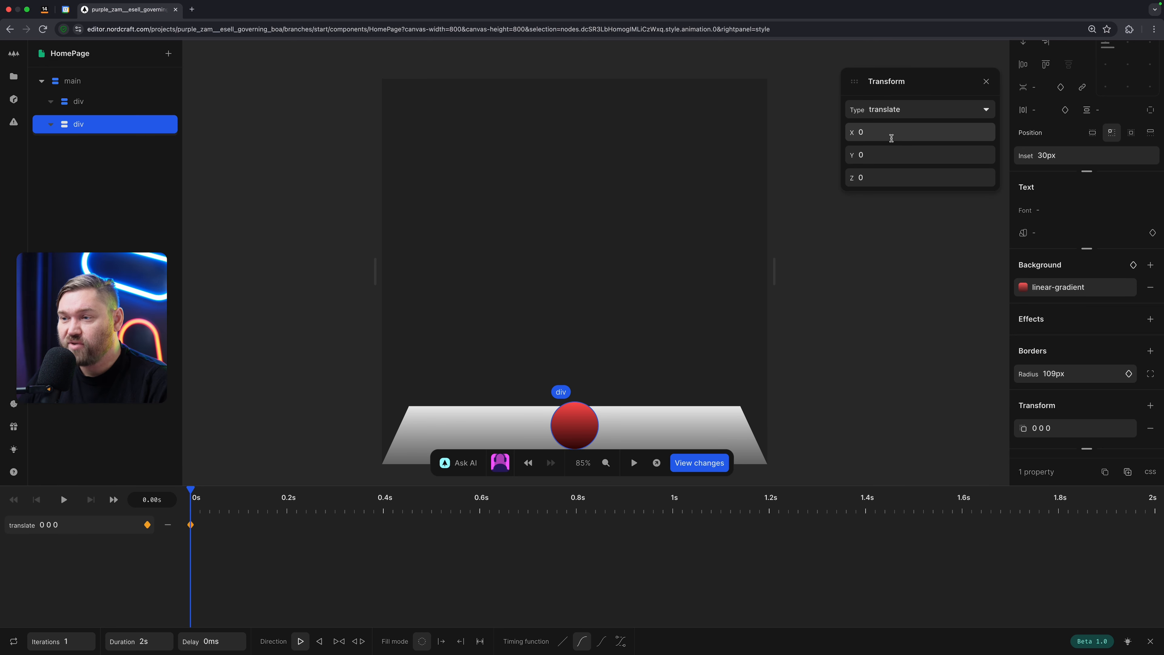
Step: Set the Y value of the ball's 0s translate keyframe to -50vh and play the animation
{"action": "left_click", "coordinate": [885, 153]}
{"action": "type", "text": "-50vh"}
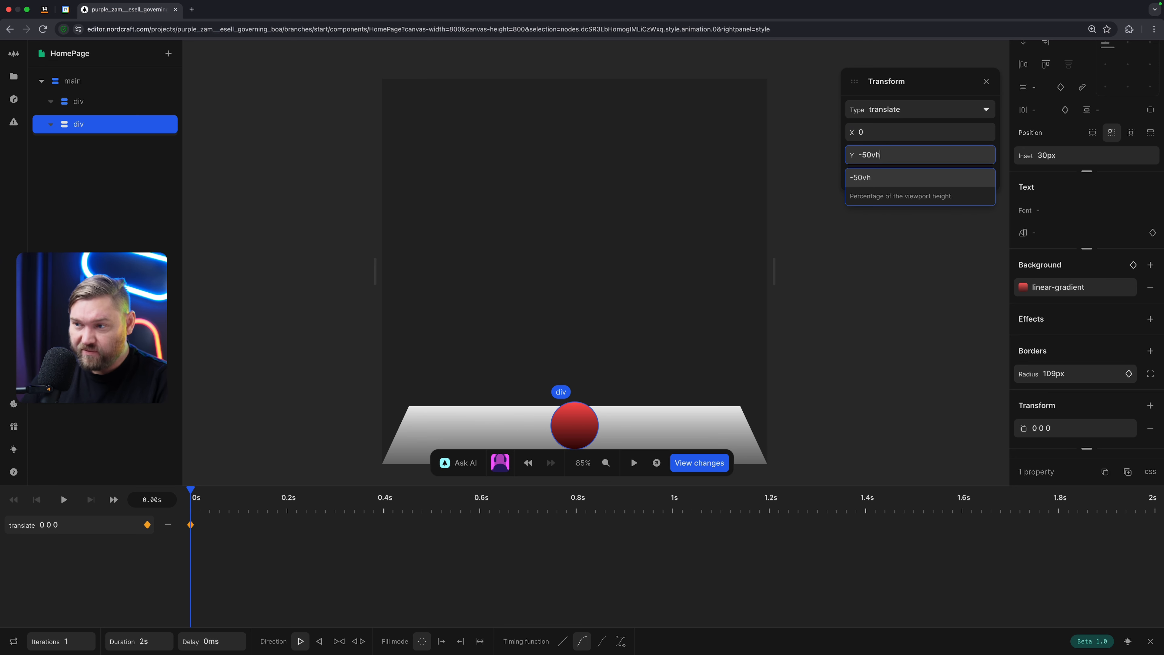
{"action": "key", "text": "Tab"}
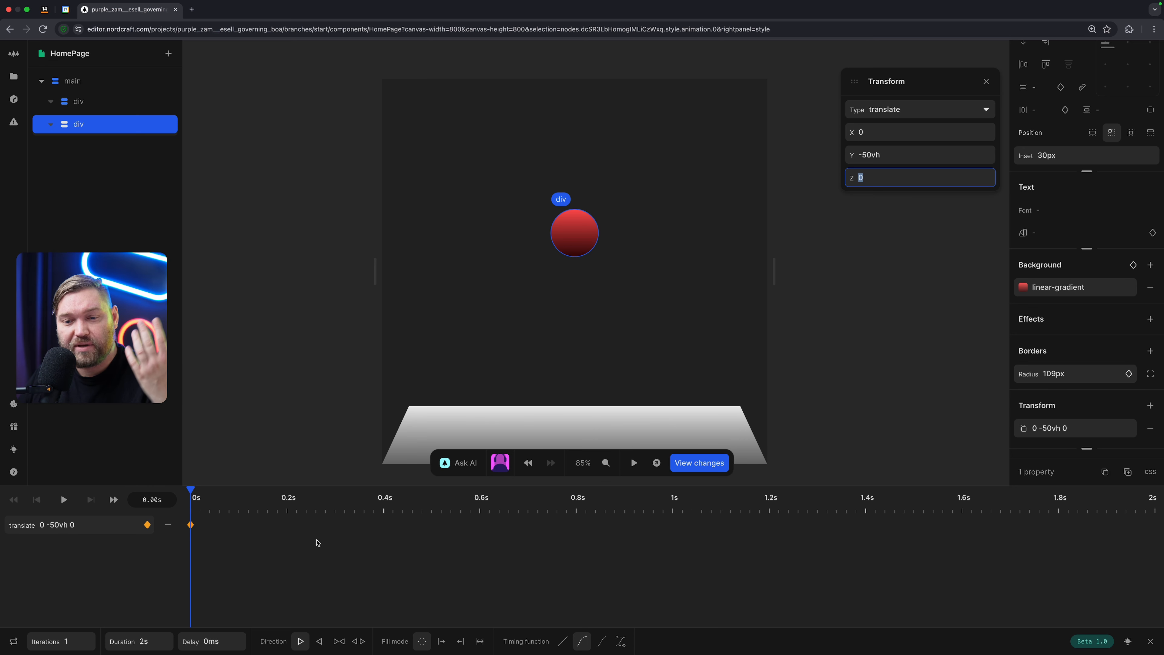
{"action": "left_click", "coordinate": [64, 500]}
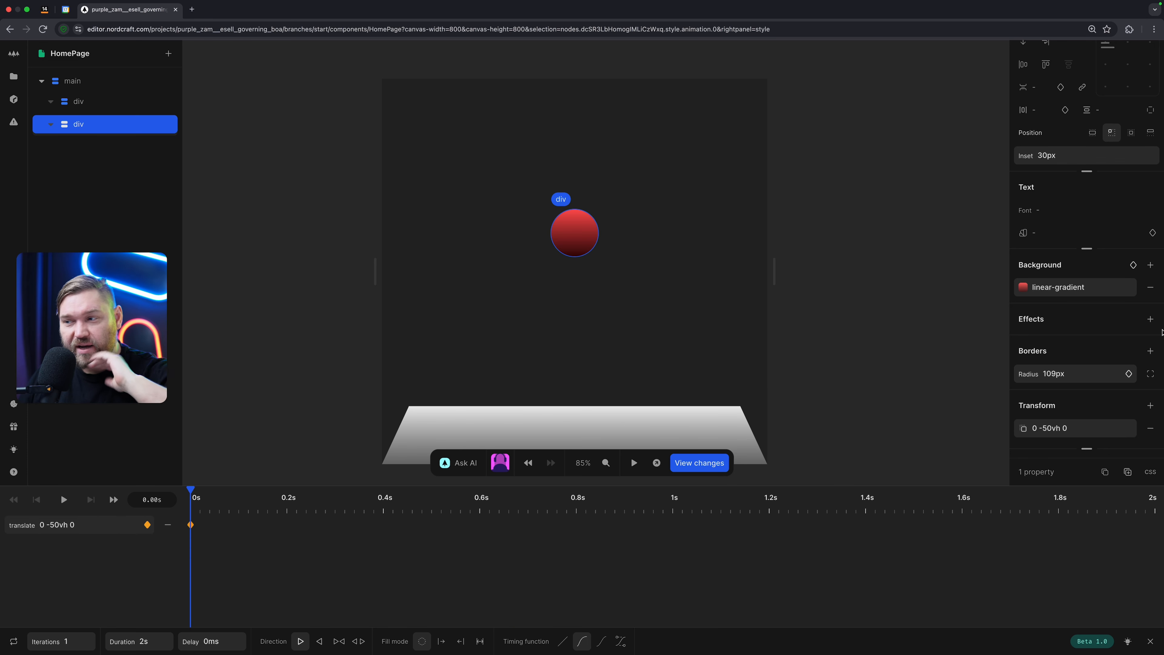
{"action": "left_click", "coordinate": [64, 500]}
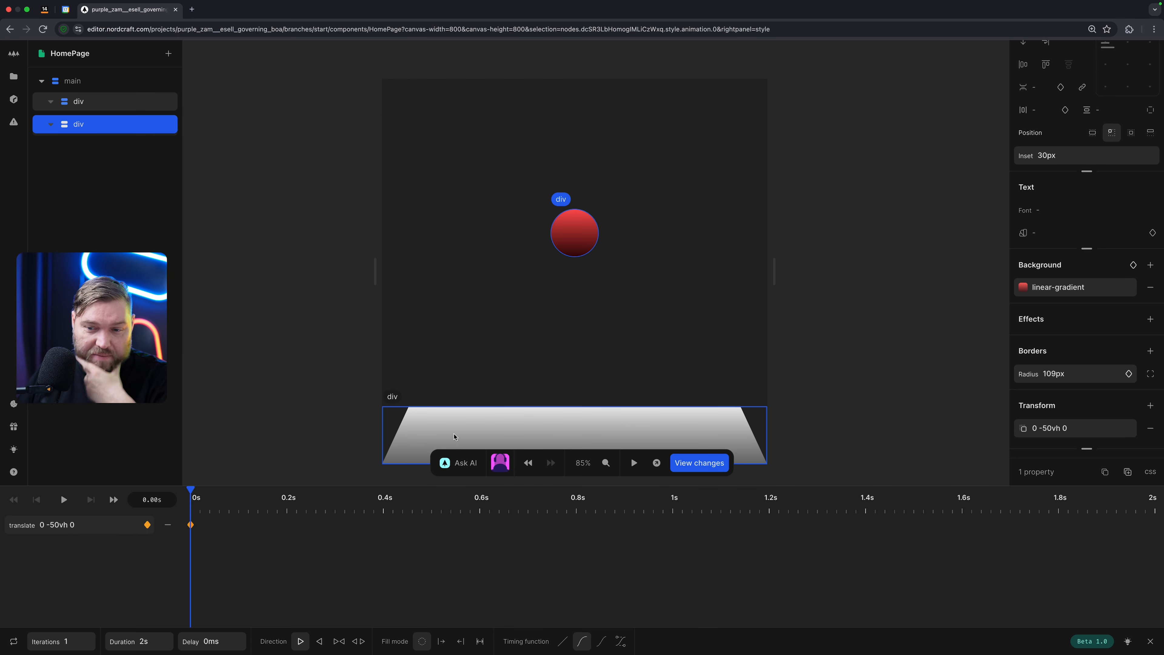
Step: Add a translate keyframe of 0 0 at 0.6s on the ball's animation
{"action": "left_click_drag", "start_coordinate": [192, 517], "coordinate": [480, 507]}
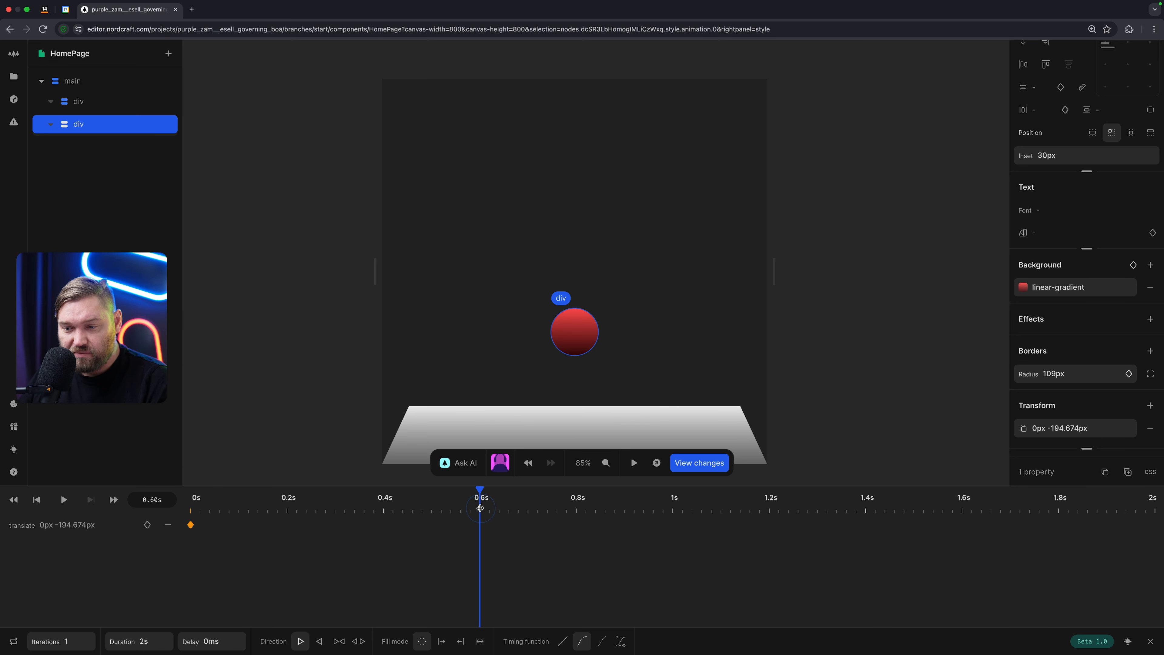
{"action": "left_click", "coordinate": [102, 526]}
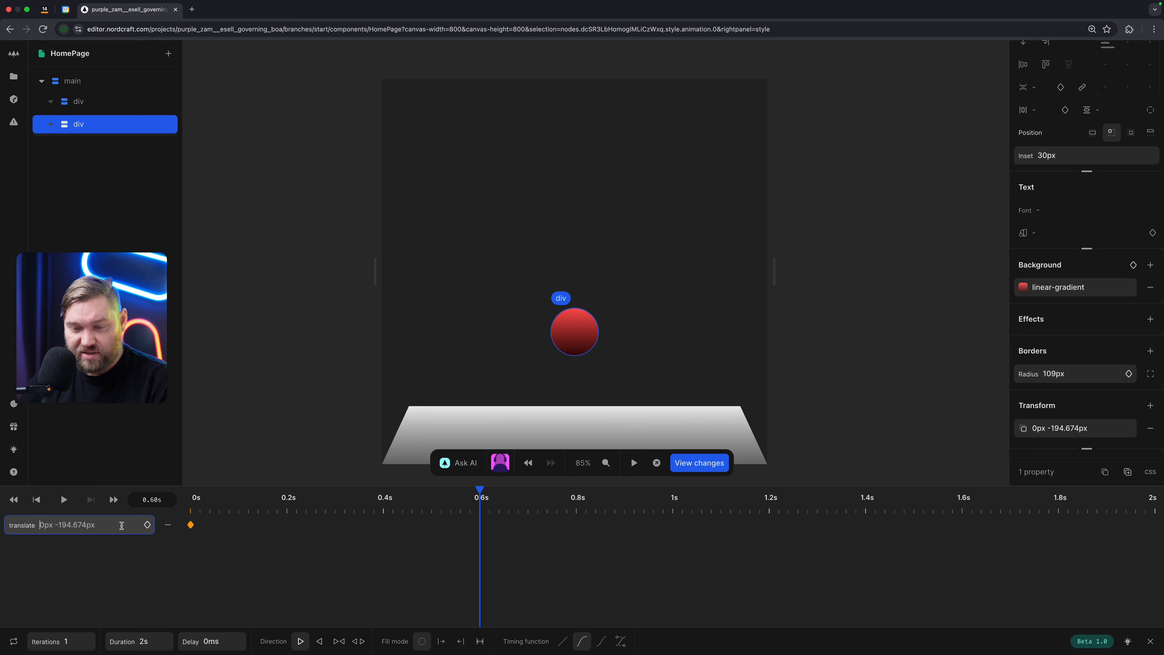
{"action": "key", "text": "ctrl+a"}
{"action": "type", "text": "0"}
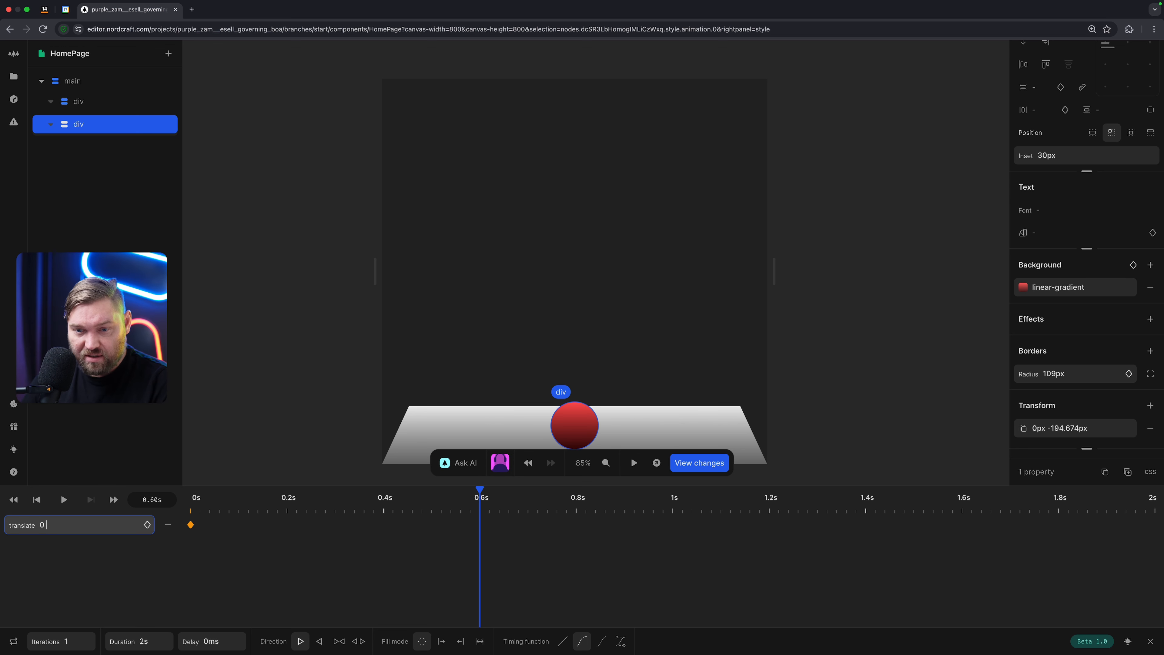
{"action": "type", "text": " 0"}
{"action": "key", "text": "Return"}
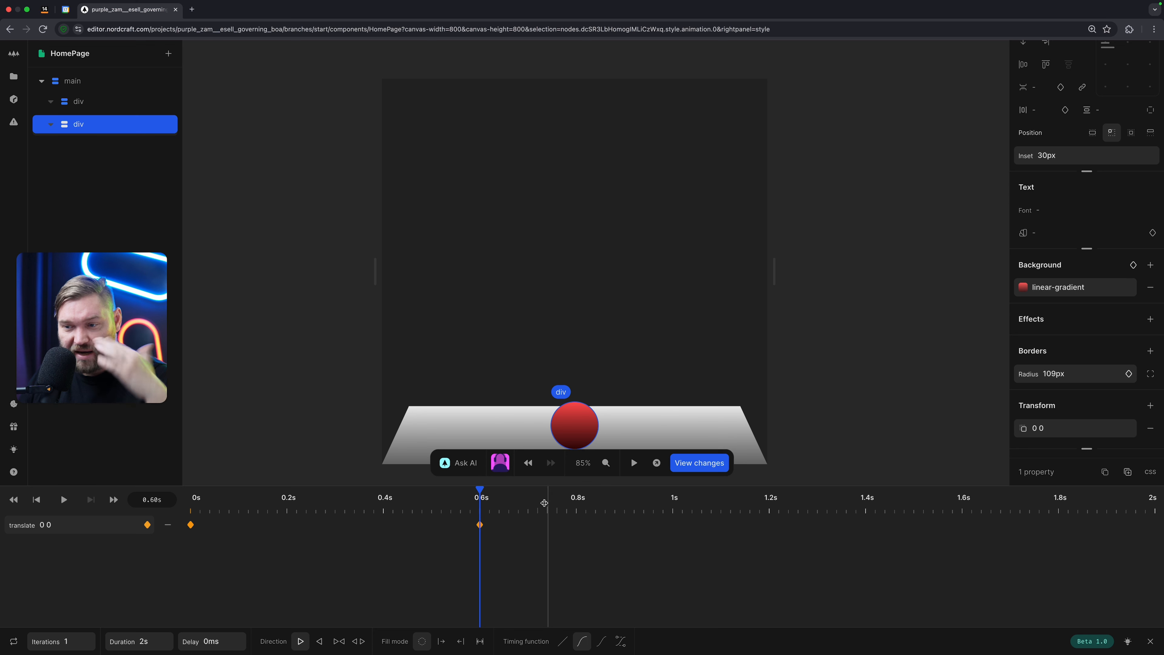
Step: Add a translate keyframe of 0 -40vh at 1.22s and play the animation
{"action": "left_click_drag", "start_coordinate": [529, 510], "coordinate": [778, 511]}
{"action": "left_click", "coordinate": [84, 529]}
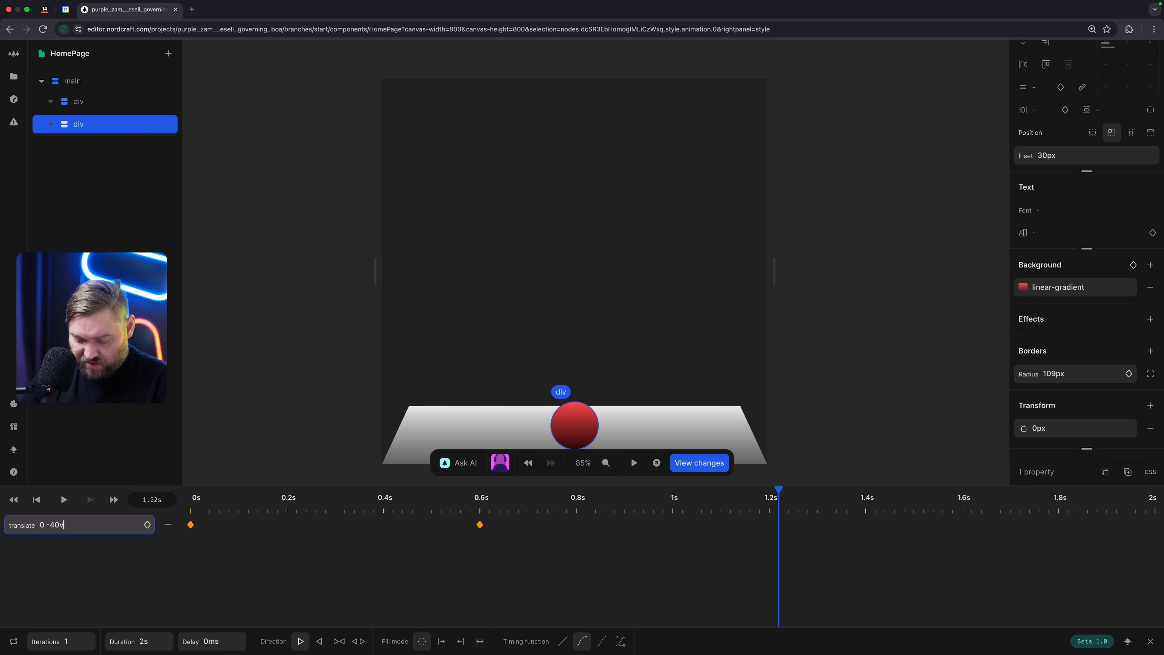
{"action": "type", "text": "0 -40"}
{"action": "key", "text": "Return"}
{"action": "left_click", "coordinate": [63, 500]}
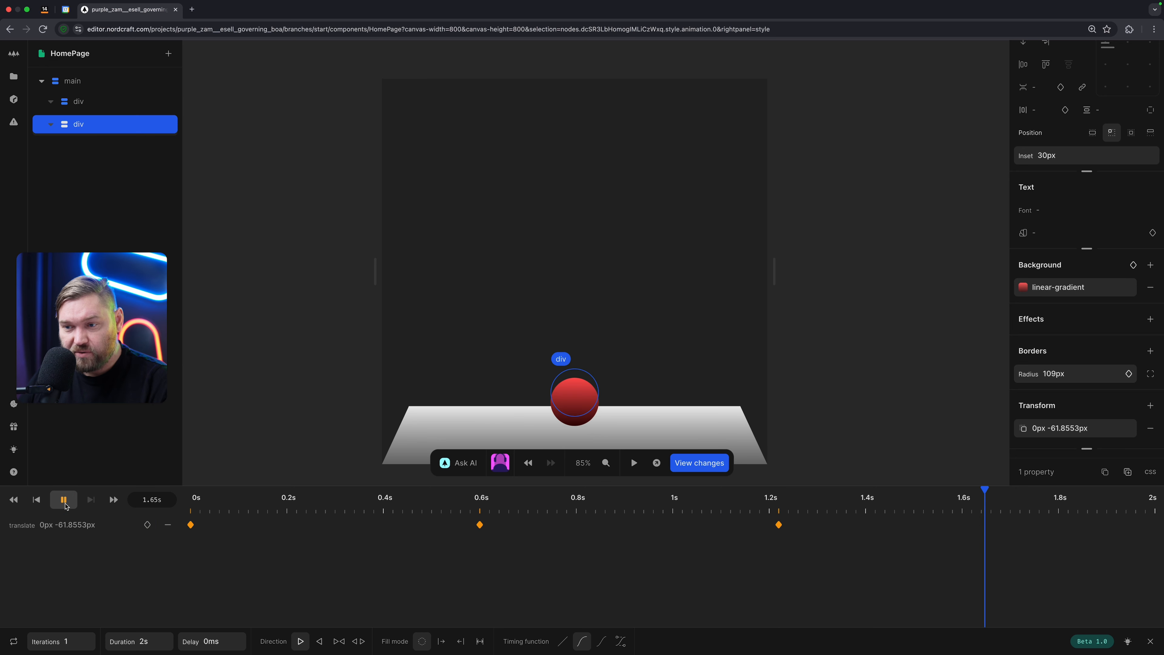
{"action": "left_click", "coordinate": [64, 501]}
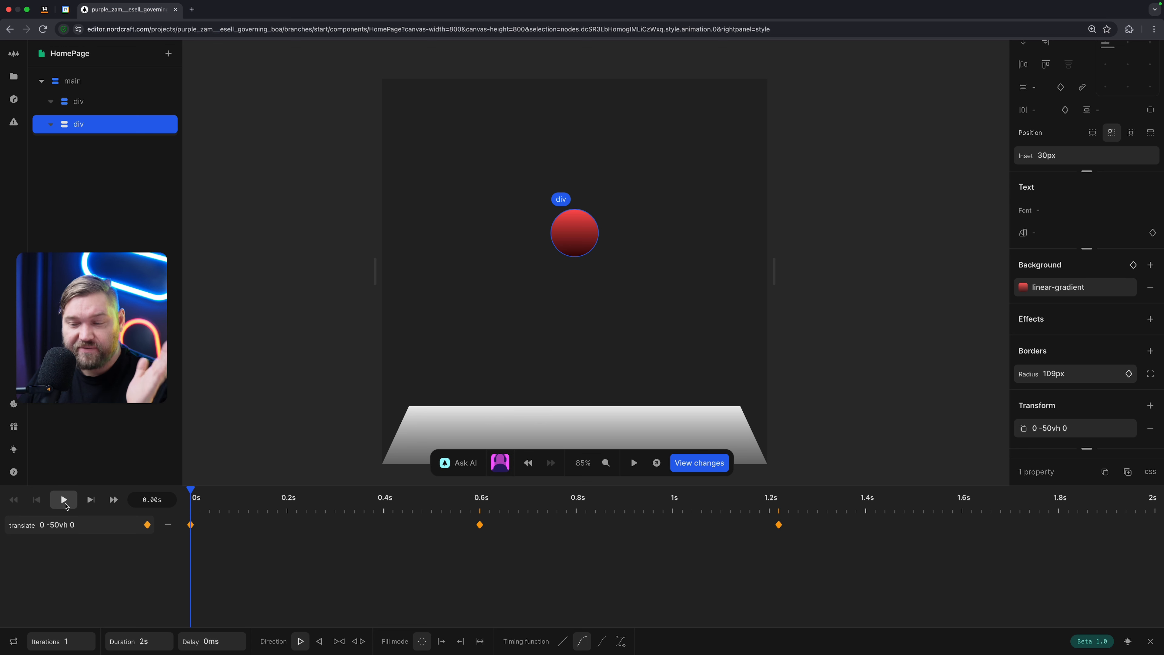
Step: Delete the translate keyframes at 0.6s and 1.22s and return the playhead to 0s
{"action": "left_click", "coordinate": [479, 524]}
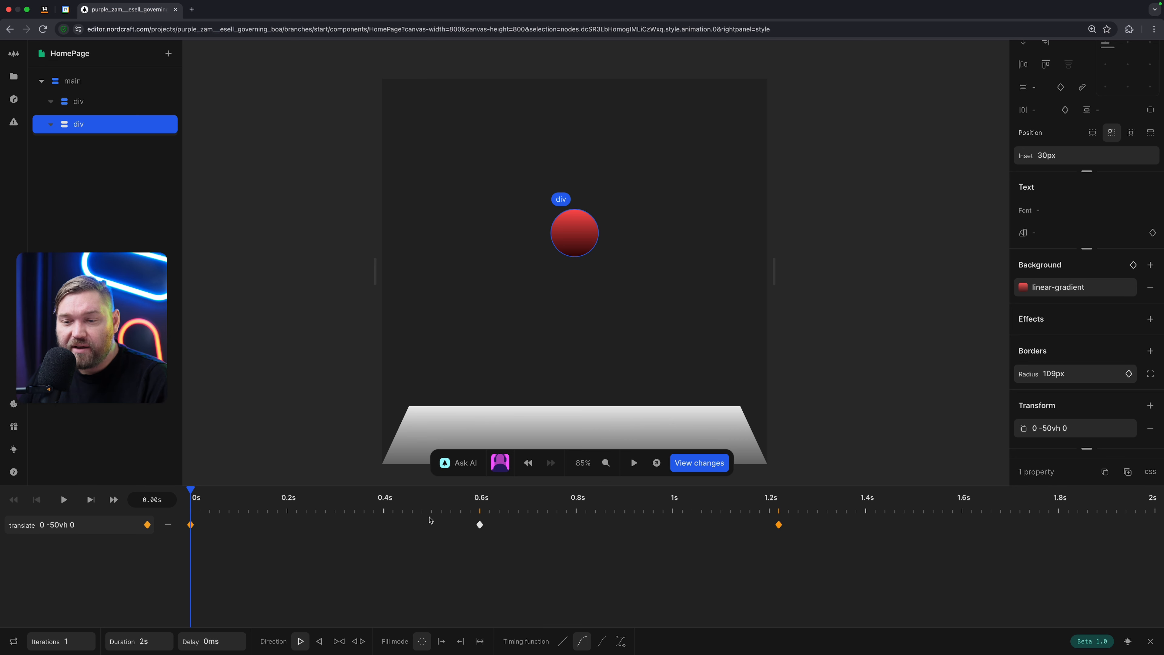
{"action": "key", "text": "BackSpace"}
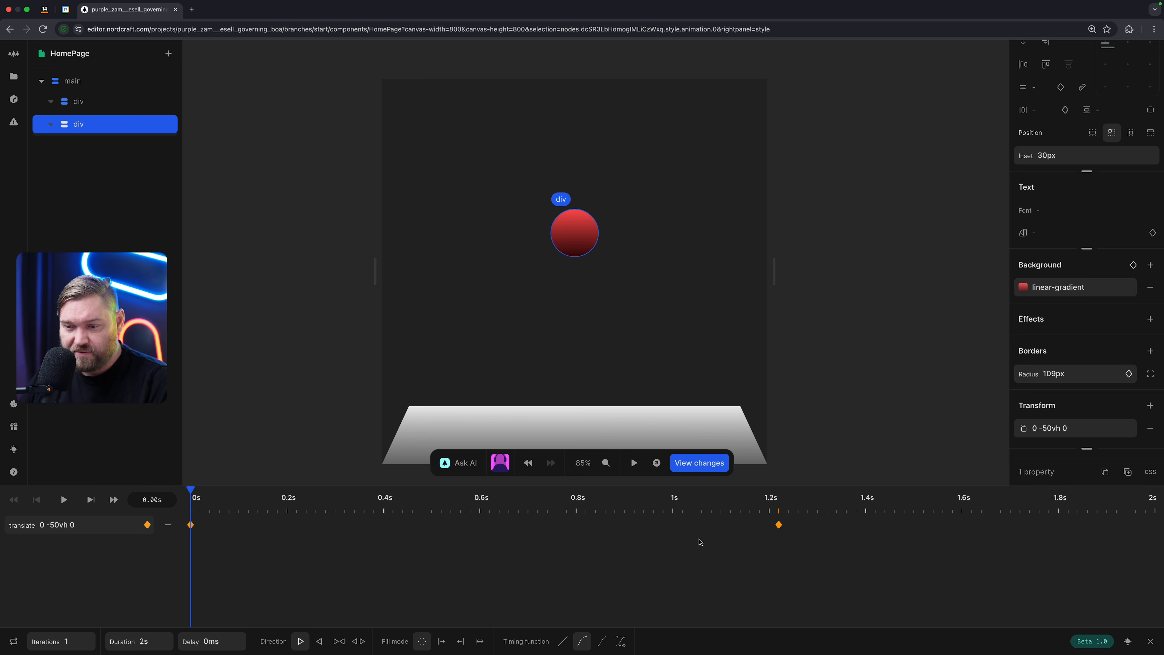
{"action": "left_click", "coordinate": [778, 525]}
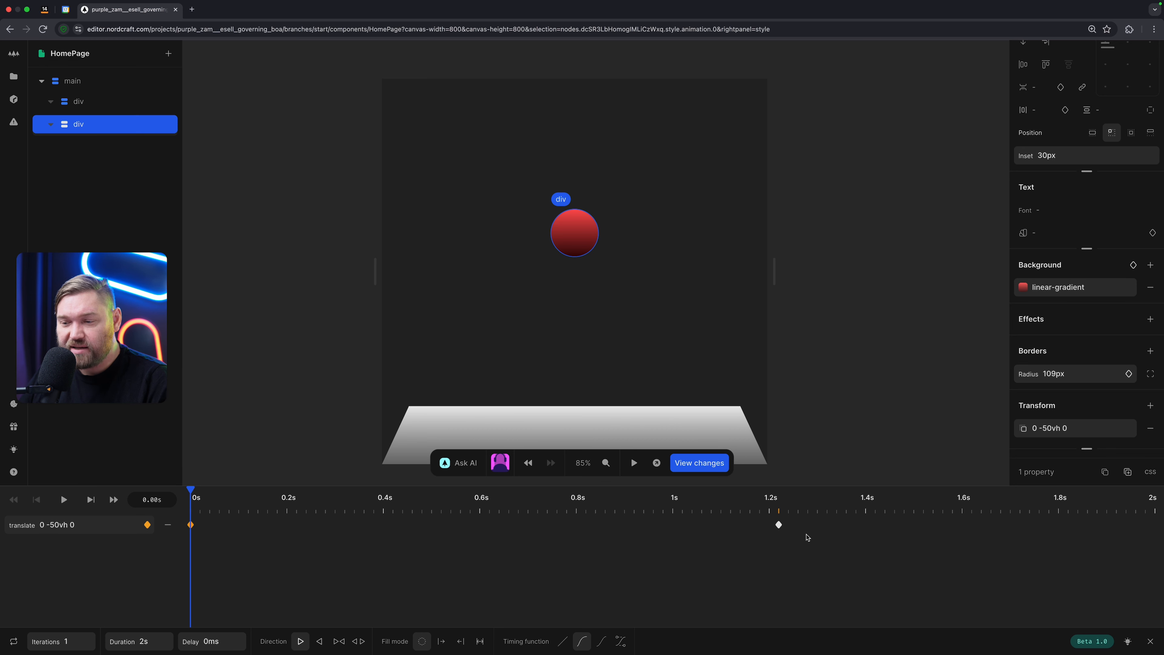
{"action": "mouse_move", "coordinate": [206, 513]}
{"action": "left_mouse_down"}
{"action": "mouse_move", "coordinate": [693, 513]}
{"action": "mouse_move", "coordinate": [408, 511]}
{"action": "mouse_move", "coordinate": [678, 527]}
{"action": "mouse_move", "coordinate": [704, 516]}
{"action": "mouse_move", "coordinate": [928, 513]}
{"action": "mouse_move", "coordinate": [613, 511]}
{"action": "mouse_move", "coordinate": [1148, 509]}
{"action": "mouse_move", "coordinate": [190, 512]}
{"action": "left_mouse_up"}
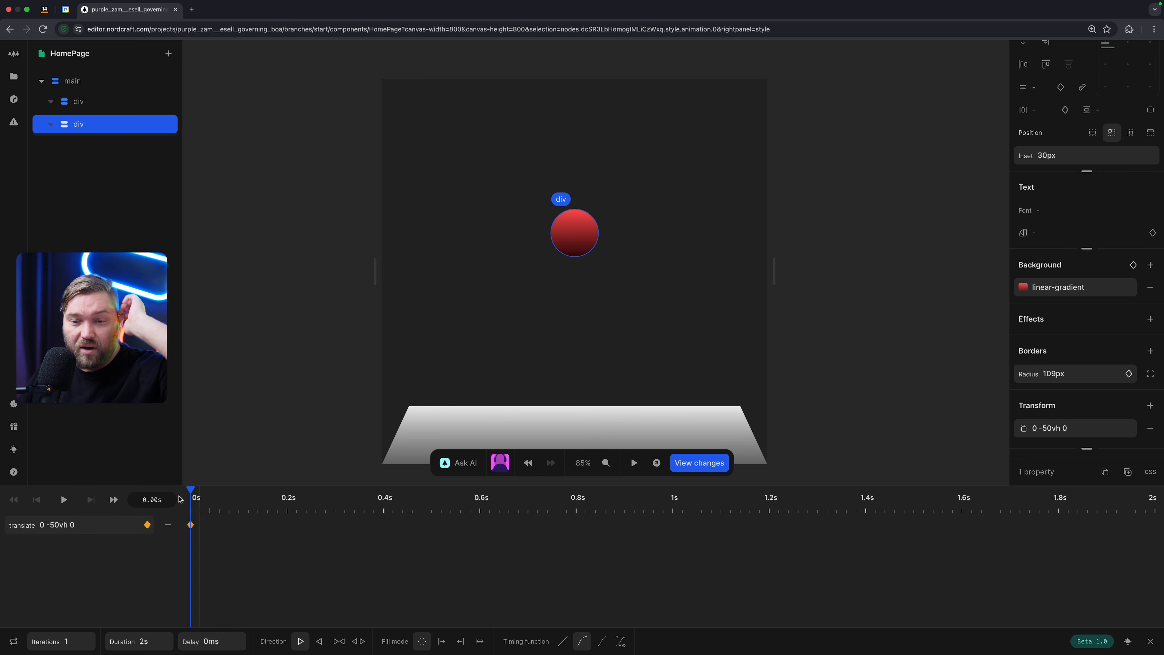
Step: Set the animation's iterations to 2 and play it
{"action": "left_click", "coordinate": [64, 499]}
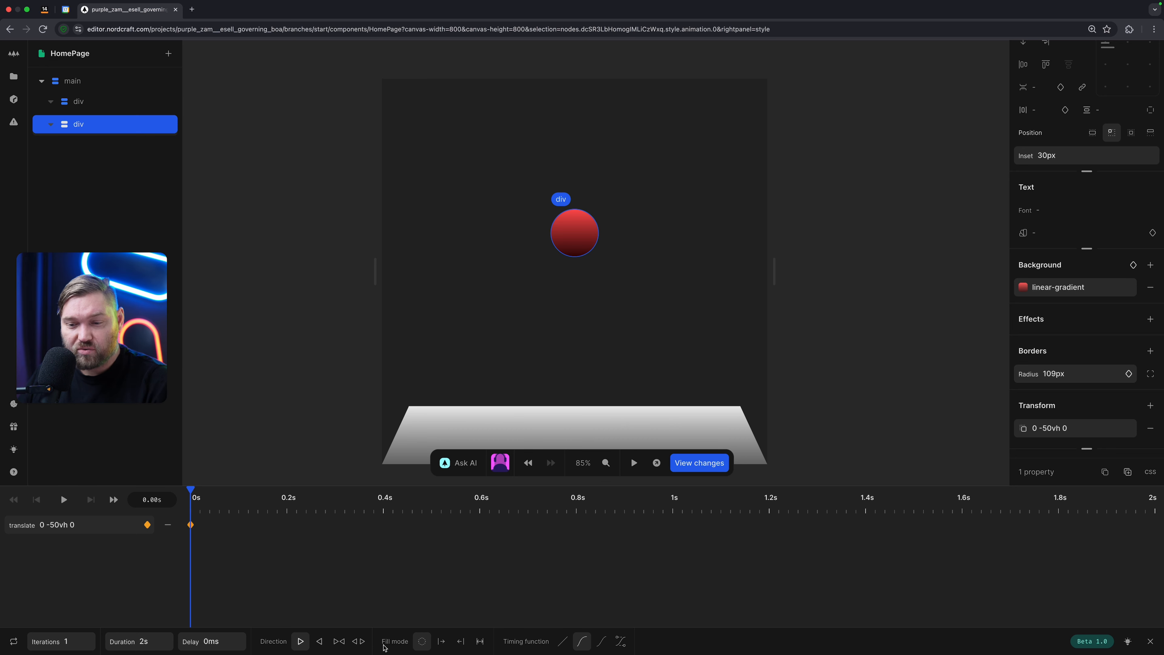
{"action": "left_click", "coordinate": [78, 641]}
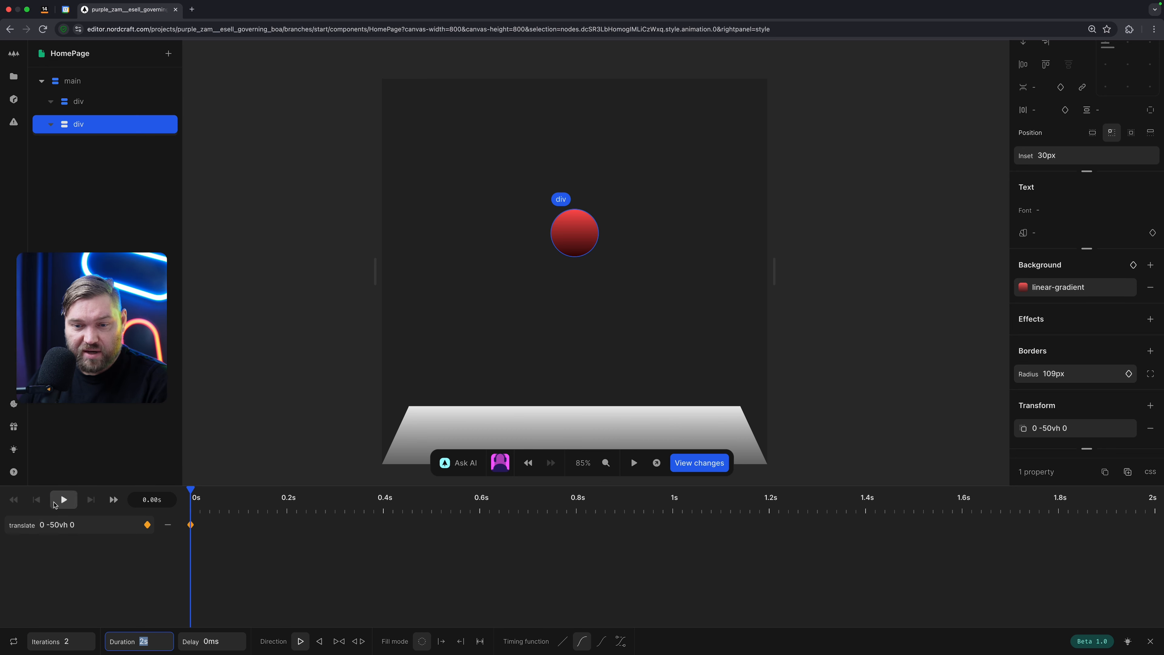
{"action": "left_click", "coordinate": [62, 500]}
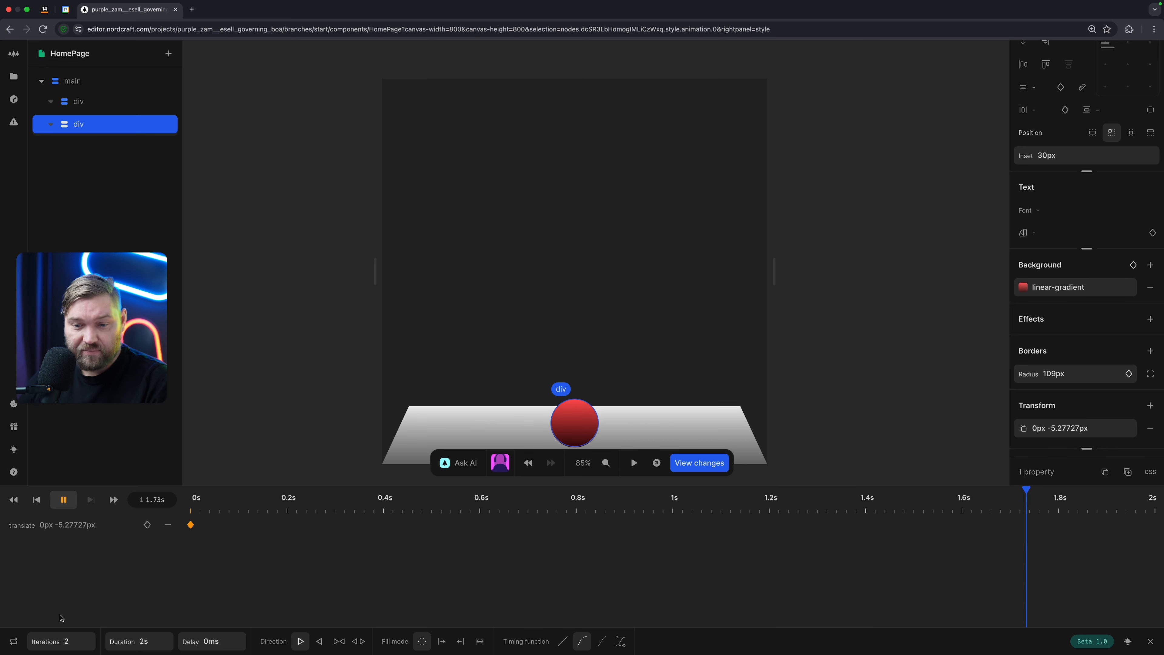
Step: Preview the animation with infinite iterations and switch infinite looping off again
{"action": "left_click", "coordinate": [13, 641]}
{"action": "left_click", "coordinate": [63, 499]}
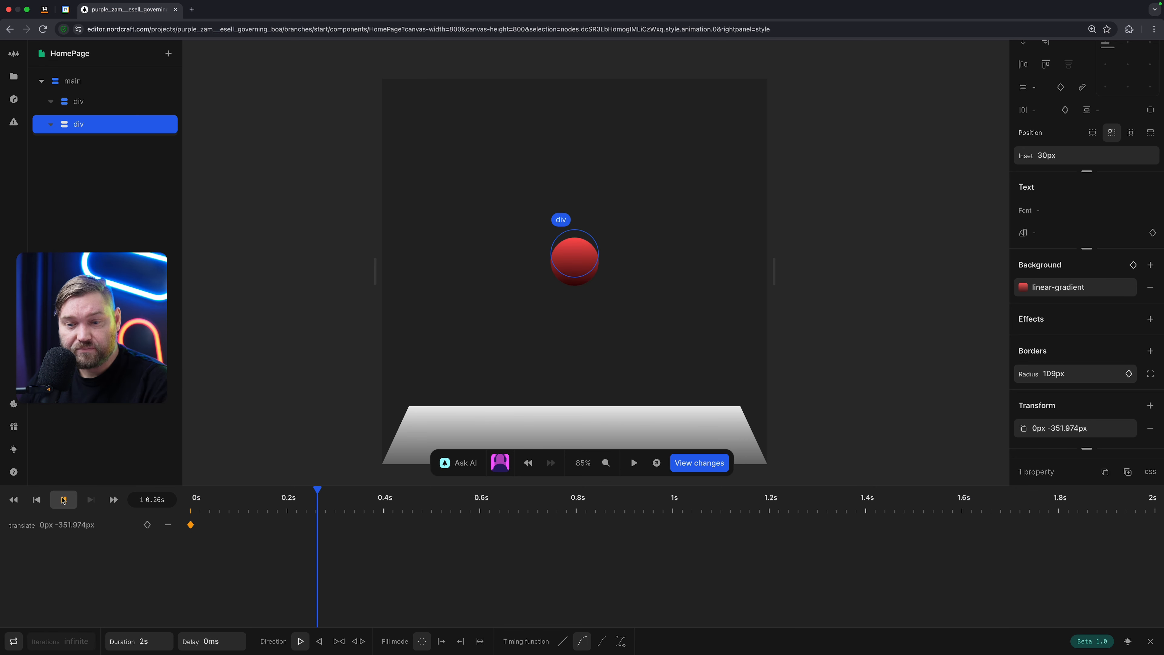
{"action": "left_click", "coordinate": [13, 642]}
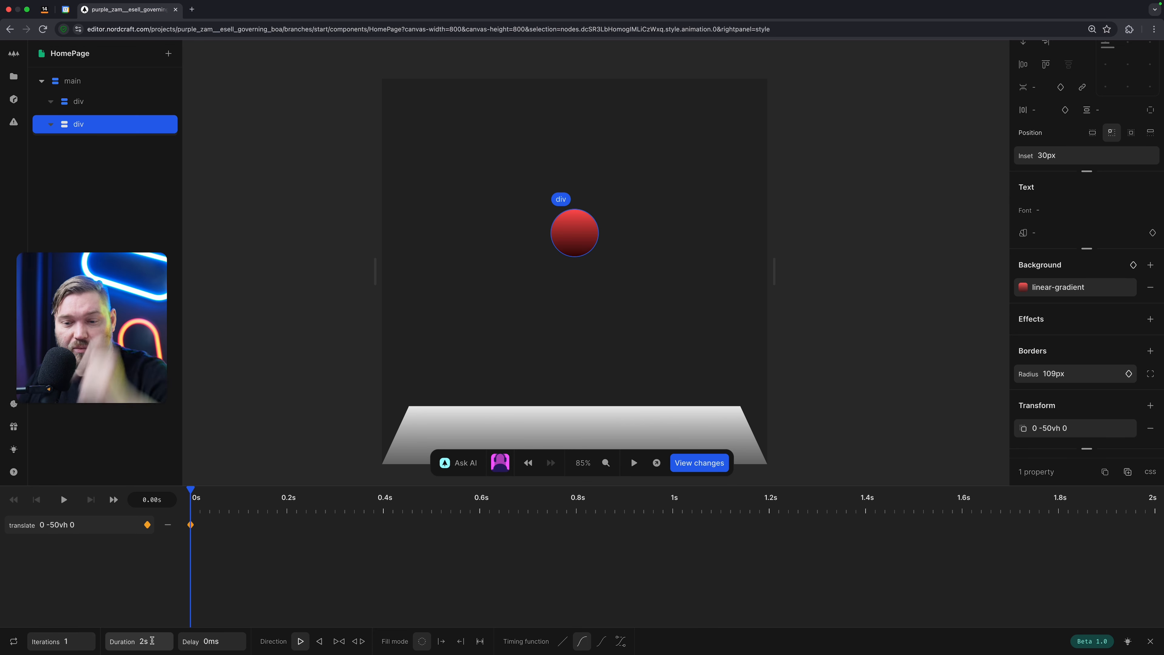
Step: Preview the ball's animation in the reverse direction and in the alternate direction
{"action": "mouse_move", "coordinate": [123, 642]}
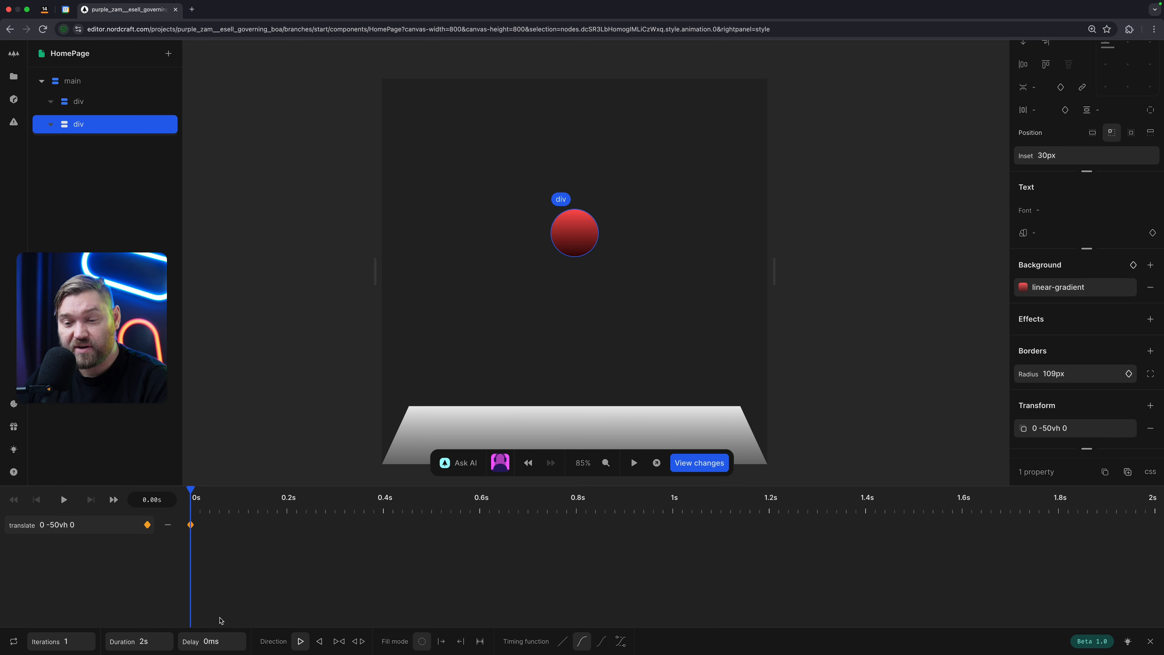
{"action": "left_click", "coordinate": [320, 641]}
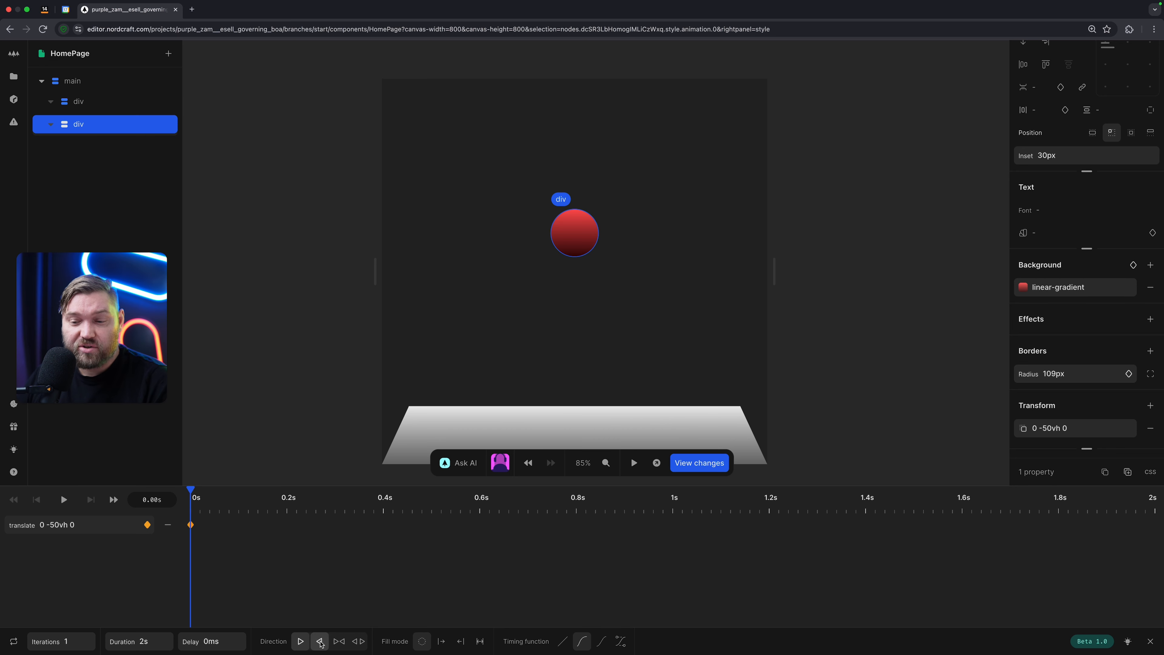
{"action": "left_click", "coordinate": [64, 499]}
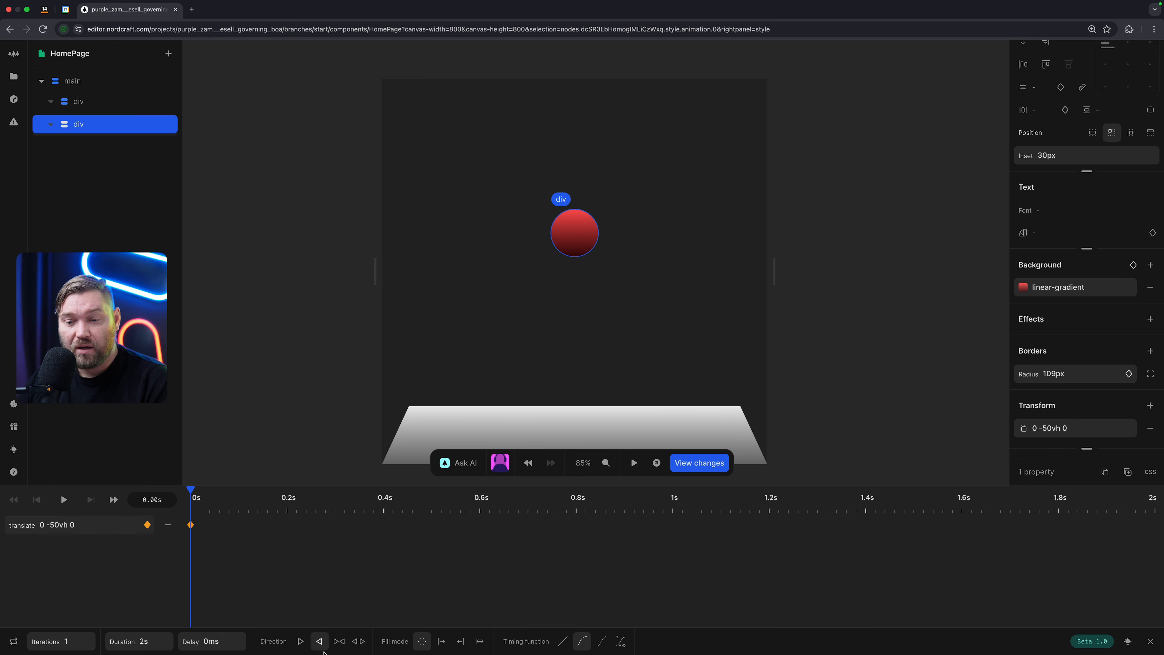
{"action": "left_click", "coordinate": [338, 642]}
{"action": "left_click", "coordinate": [66, 499]}
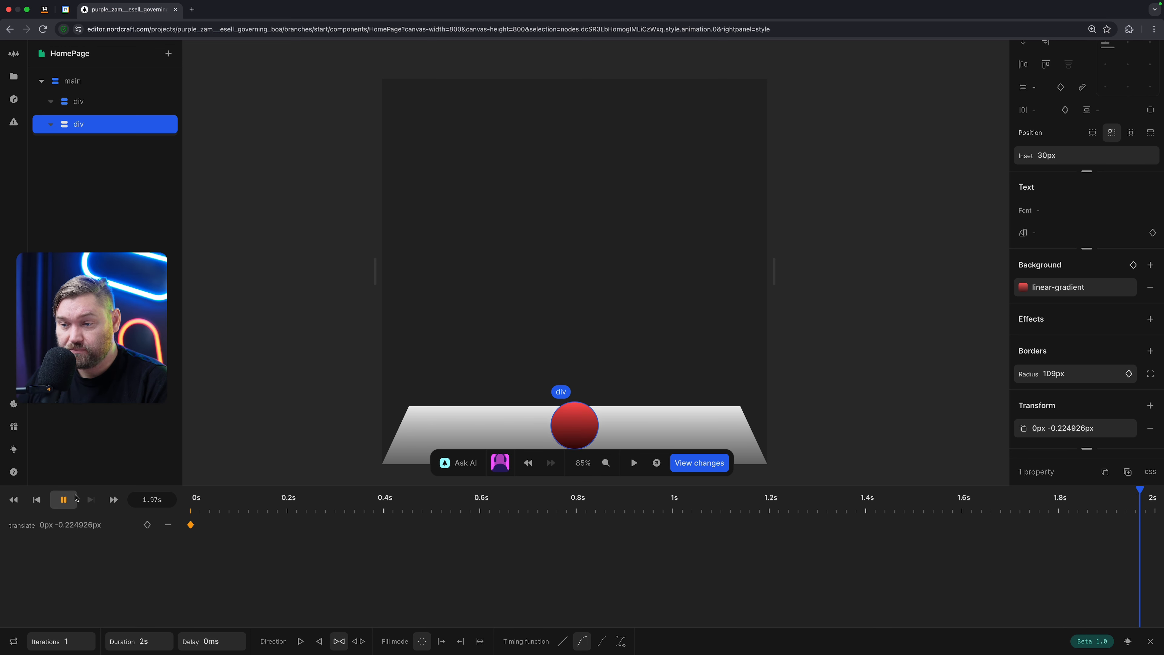
Step: Set the iterations to 2 and preview the animation with the alternate direction
{"action": "left_click", "coordinate": [80, 642]}
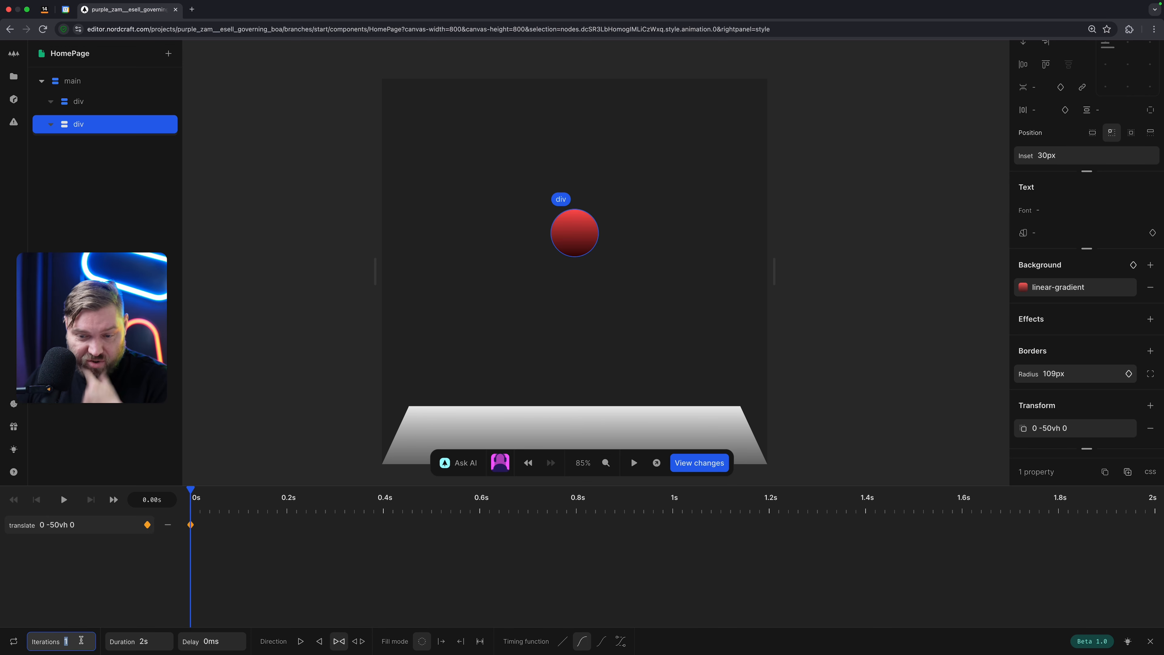
{"action": "type", "text": "2"}
{"action": "key", "text": "Return"}
{"action": "left_click", "coordinate": [64, 499]}
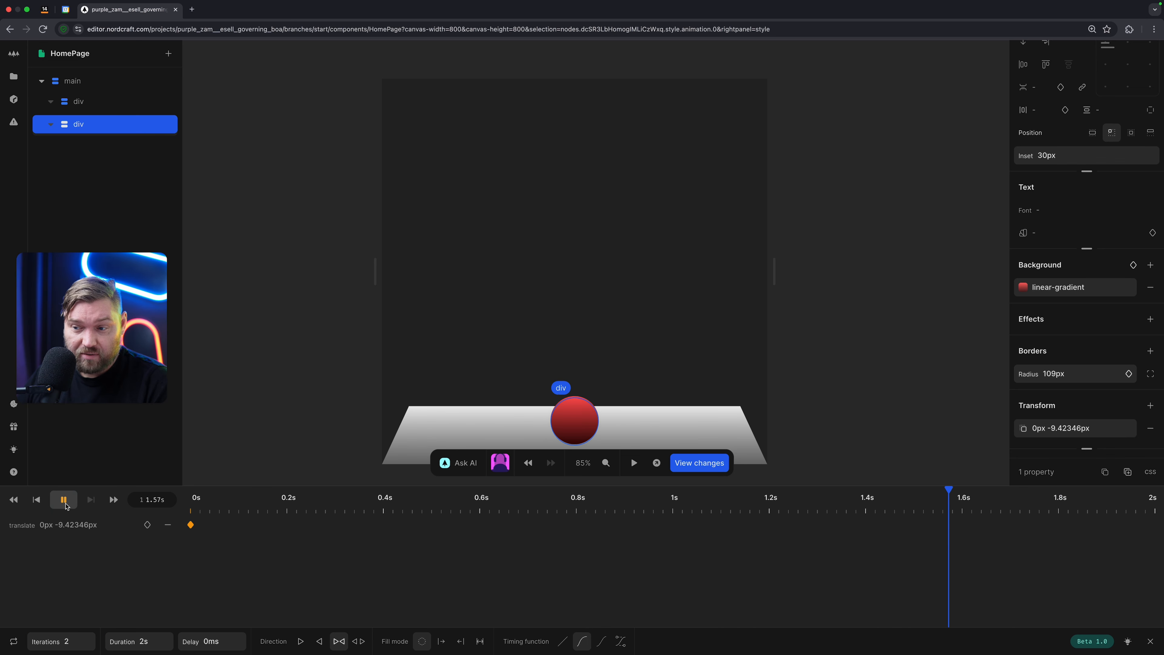
{"action": "left_click", "coordinate": [64, 500]}
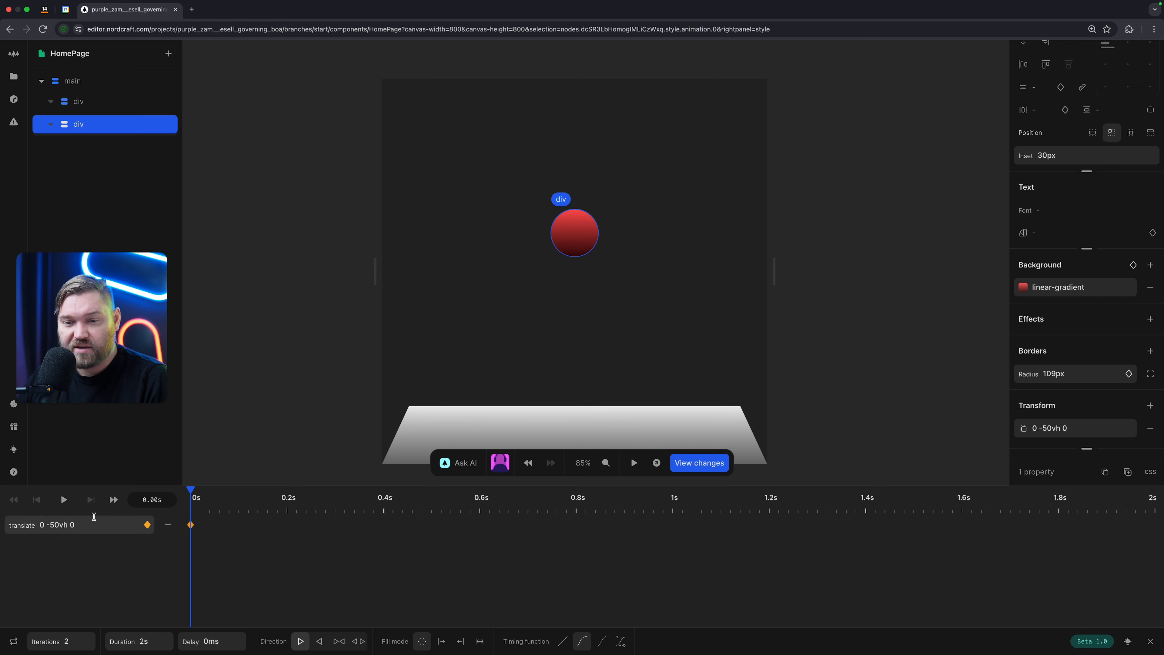
Step: Play the animation in the normal direction and try the forwards and backwards fill modes on it
{"action": "left_click", "coordinate": [64, 499]}
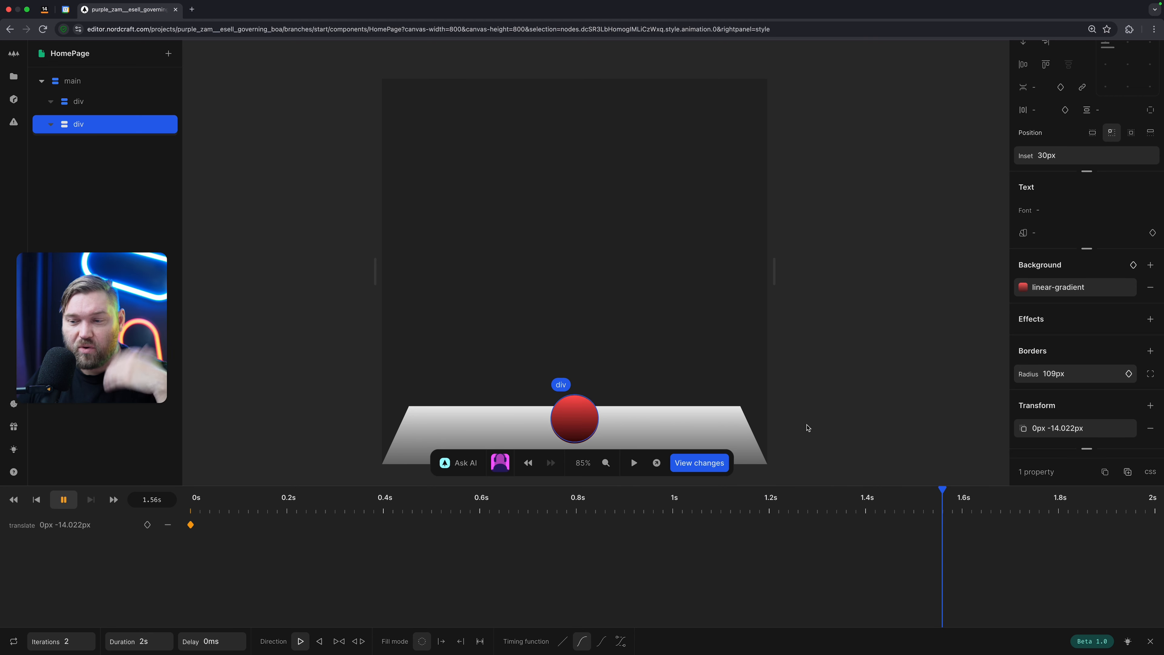
{"action": "left_click", "coordinate": [64, 499]}
{"action": "left_click", "coordinate": [442, 642]}
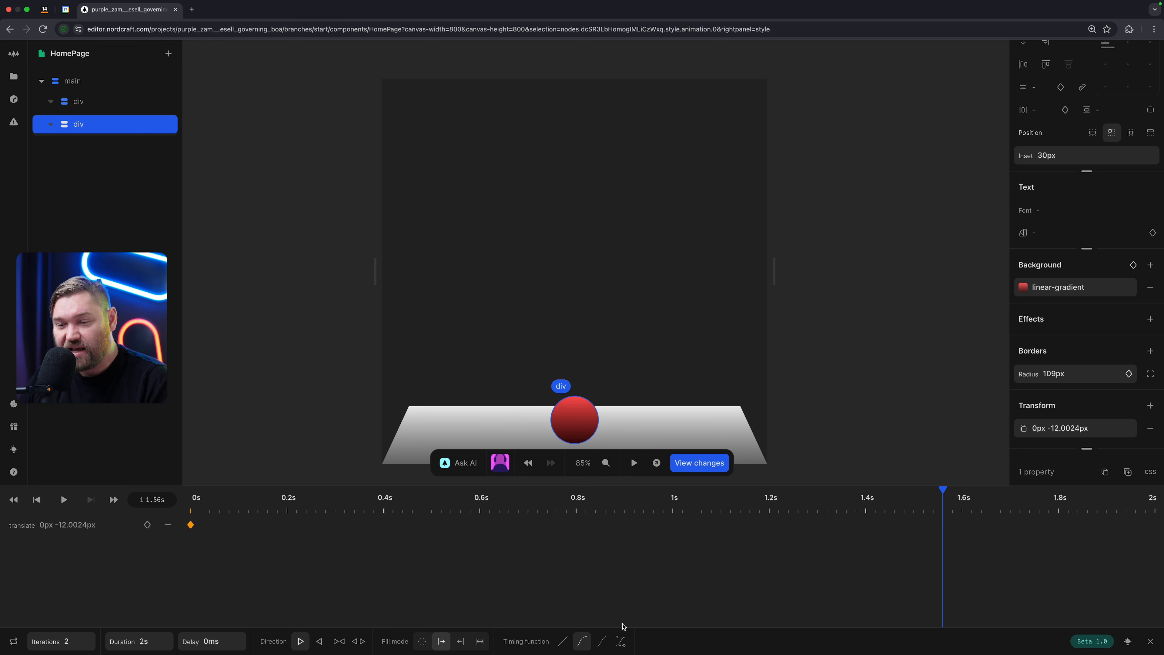
{"action": "left_click", "coordinate": [461, 642]}
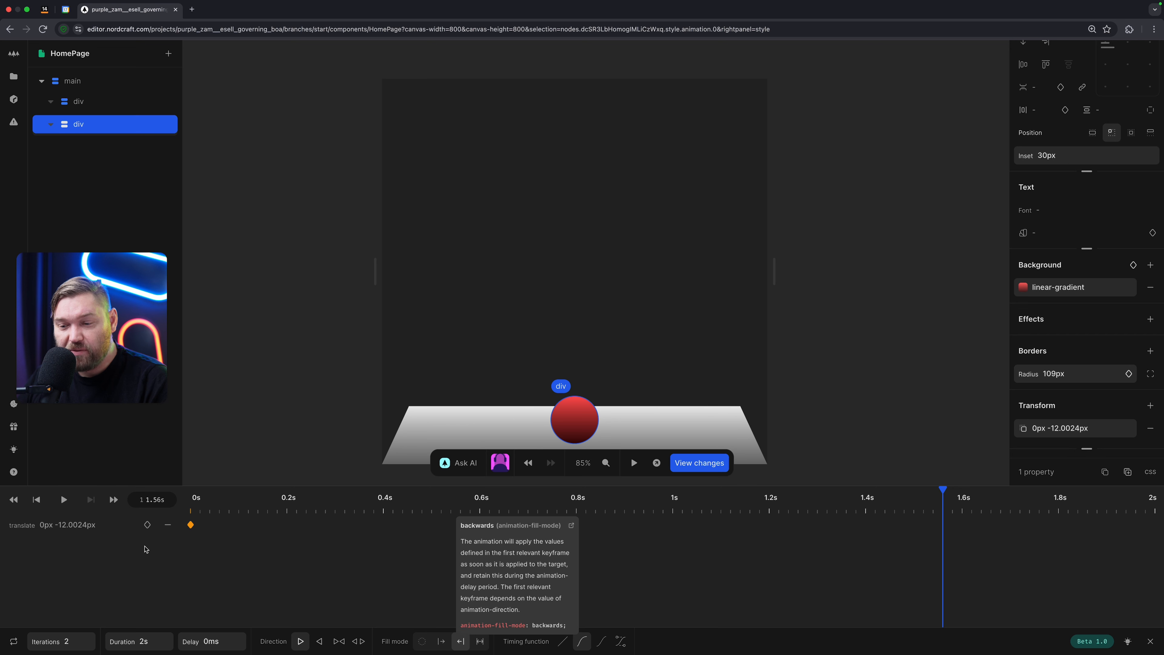
{"action": "left_click", "coordinate": [59, 503]}
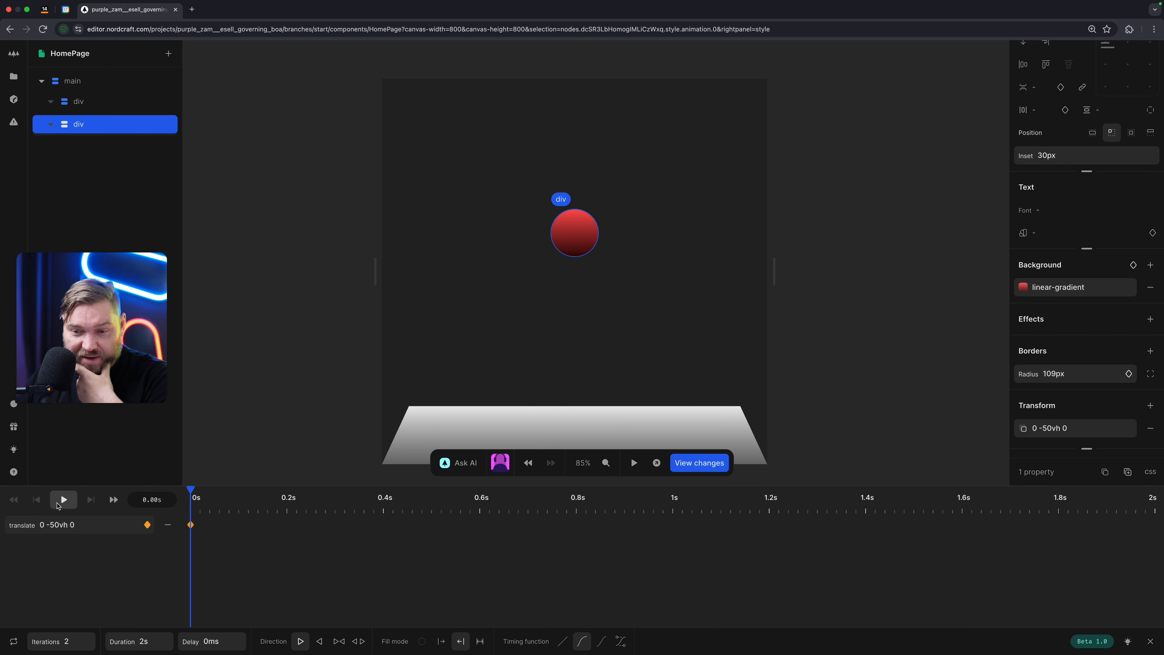
{"action": "left_click", "coordinate": [59, 501]}
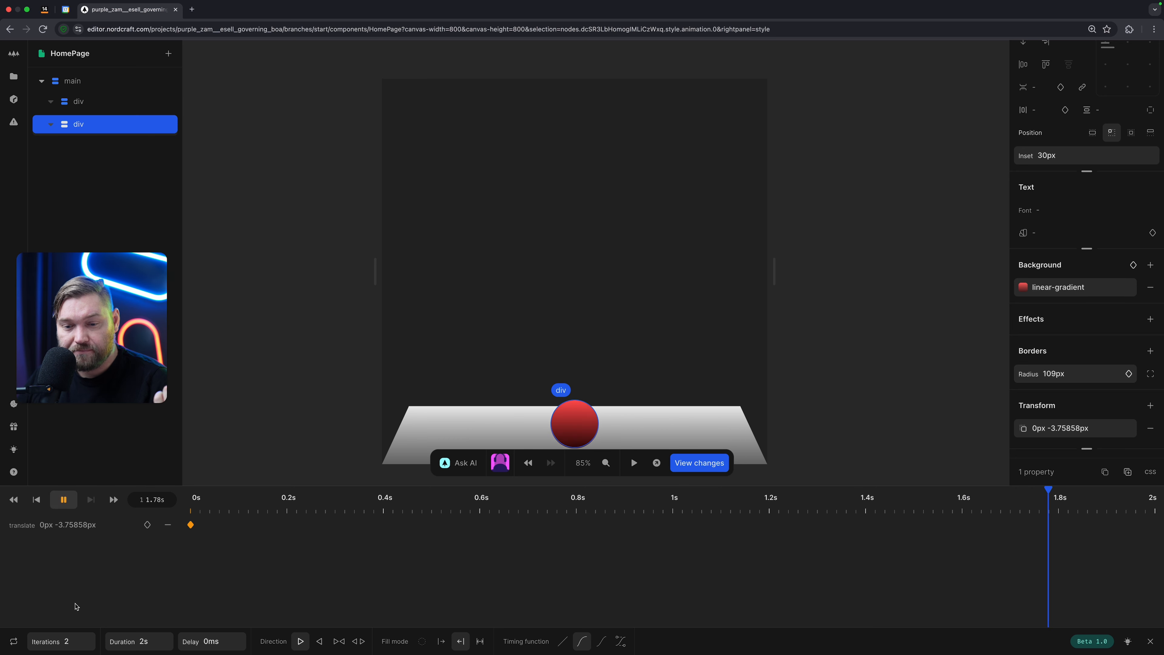
Step: Set the animation to 1 iteration with forwards fill mode, preview it, and make its timing function linear
{"action": "left_click", "coordinate": [76, 642]}
{"action": "key", "text": "Tab"}
{"action": "left_click", "coordinate": [442, 640]}
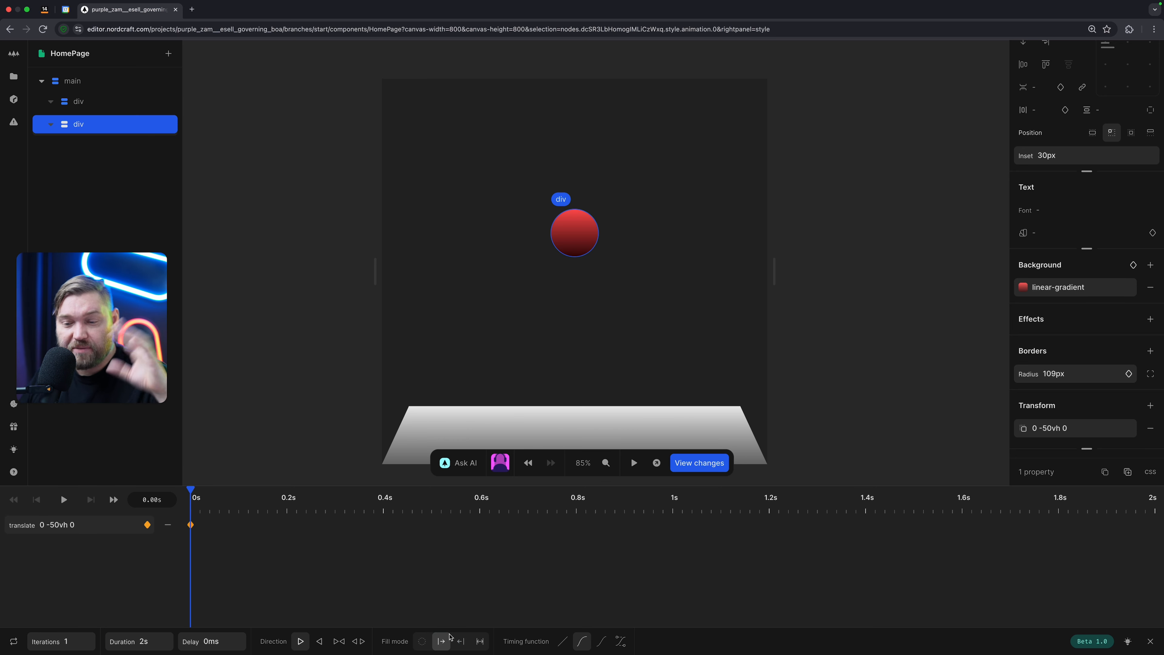
{"action": "left_click", "coordinate": [63, 499]}
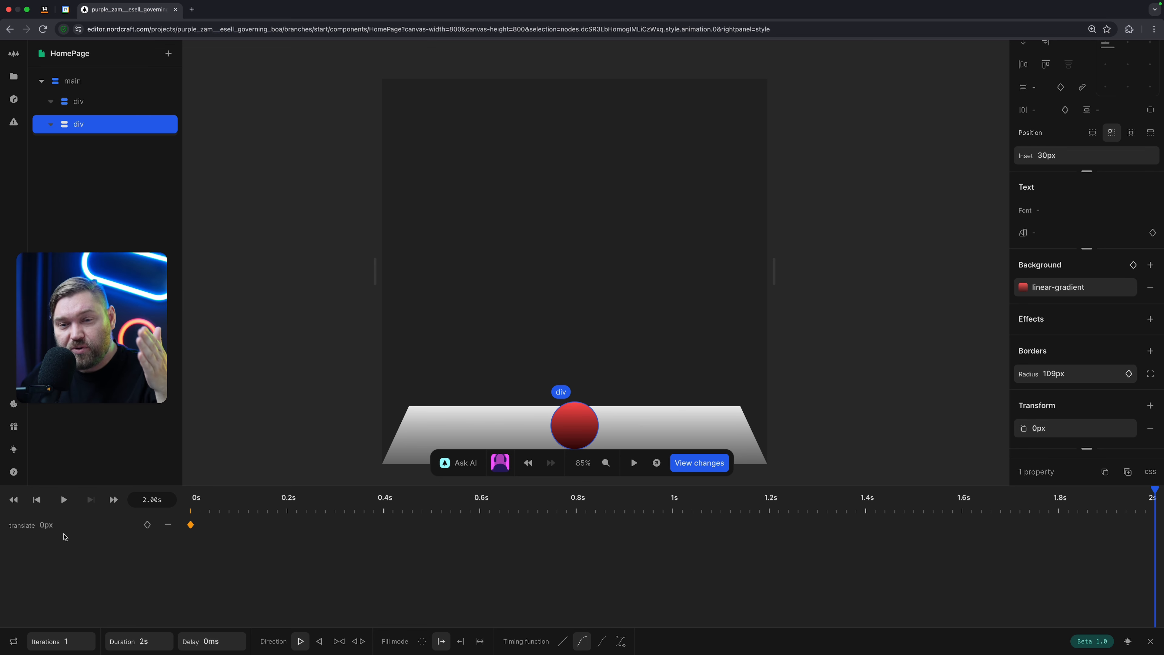
{"action": "left_click", "coordinate": [562, 641]}
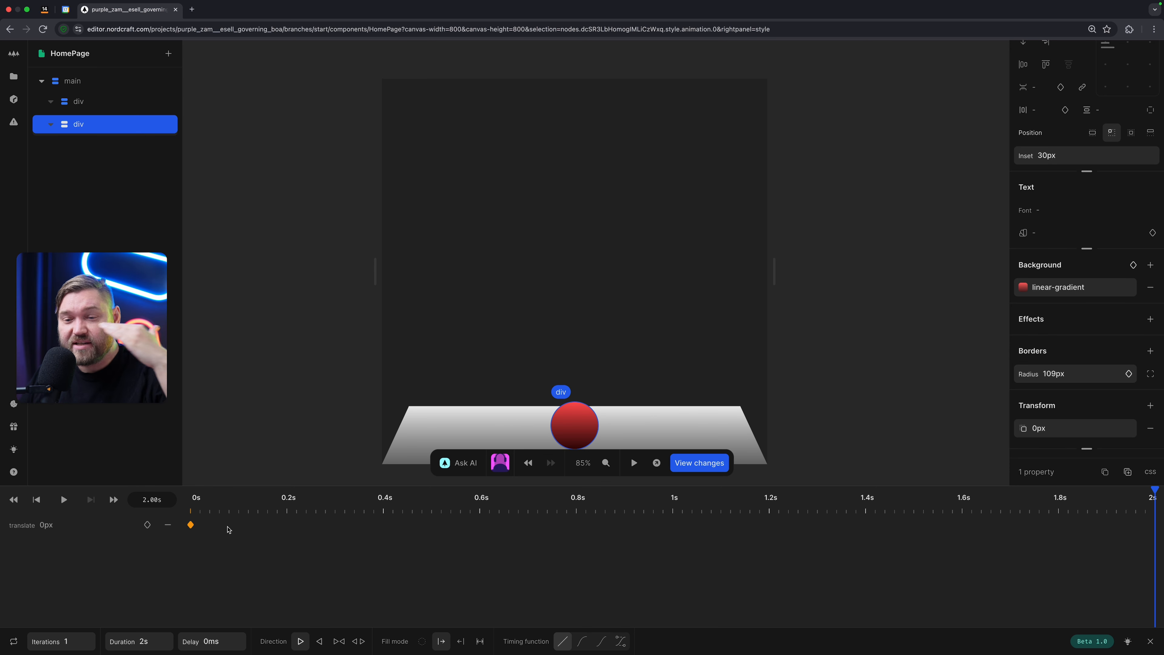
Step: Preview the ball's animation with the linear timing function, with ease, and with ease-in-out
{"action": "left_click", "coordinate": [65, 499]}
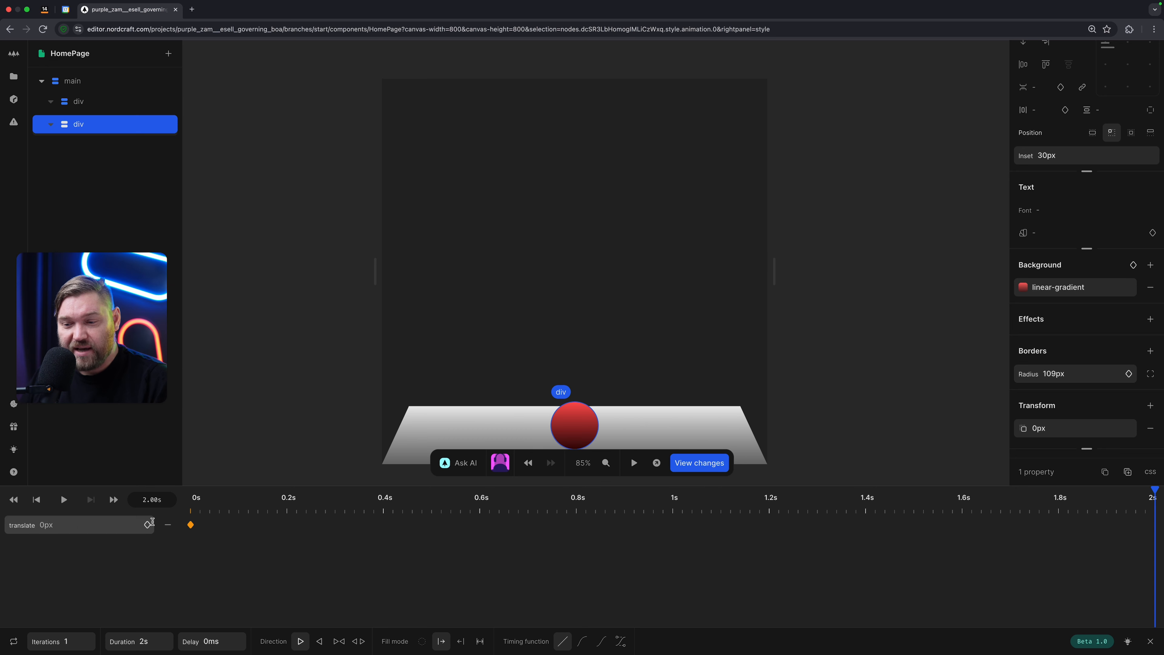
{"action": "left_click", "coordinate": [591, 644]}
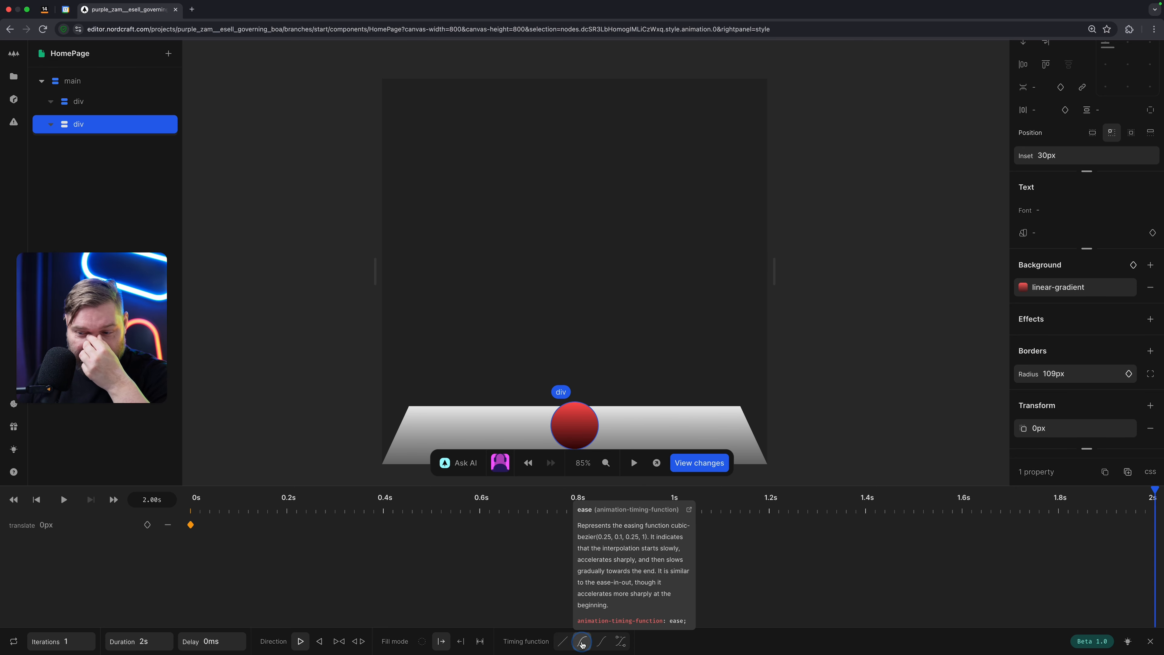
{"action": "left_click", "coordinate": [64, 499]}
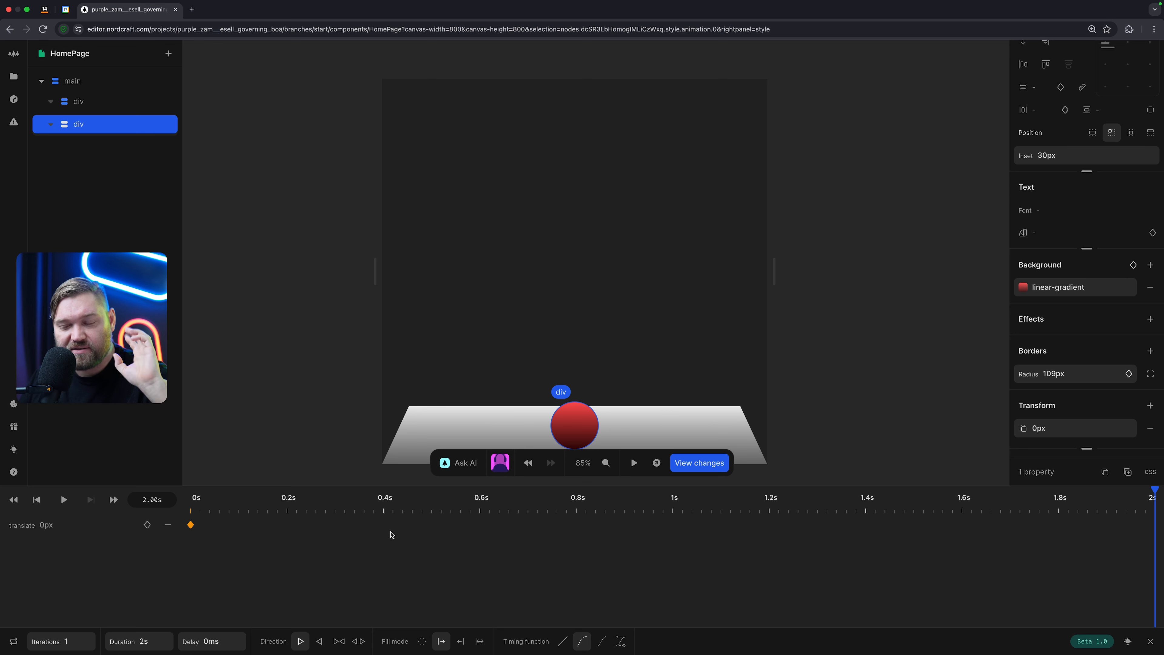
{"action": "left_click", "coordinate": [605, 645]}
{"action": "left_click", "coordinate": [64, 500]}
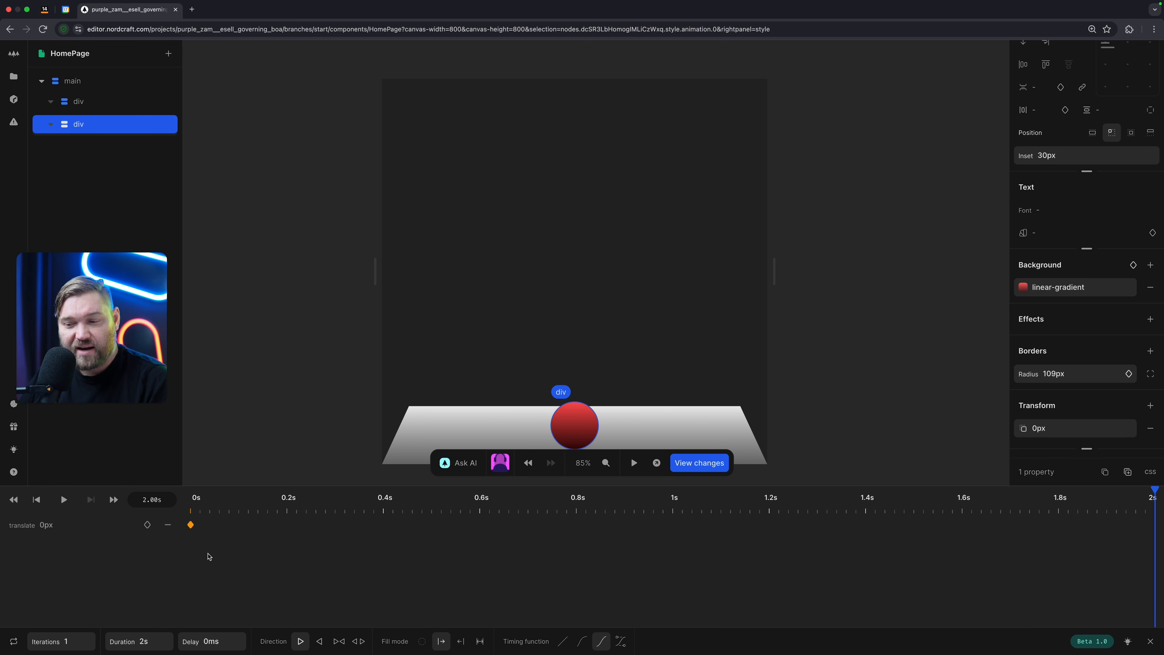
Step: Create a custom Bézier easing with a steeper S-curve by extending both handles horizontally, and preview it on the ball
{"action": "mouse_move", "coordinate": [566, 643]}
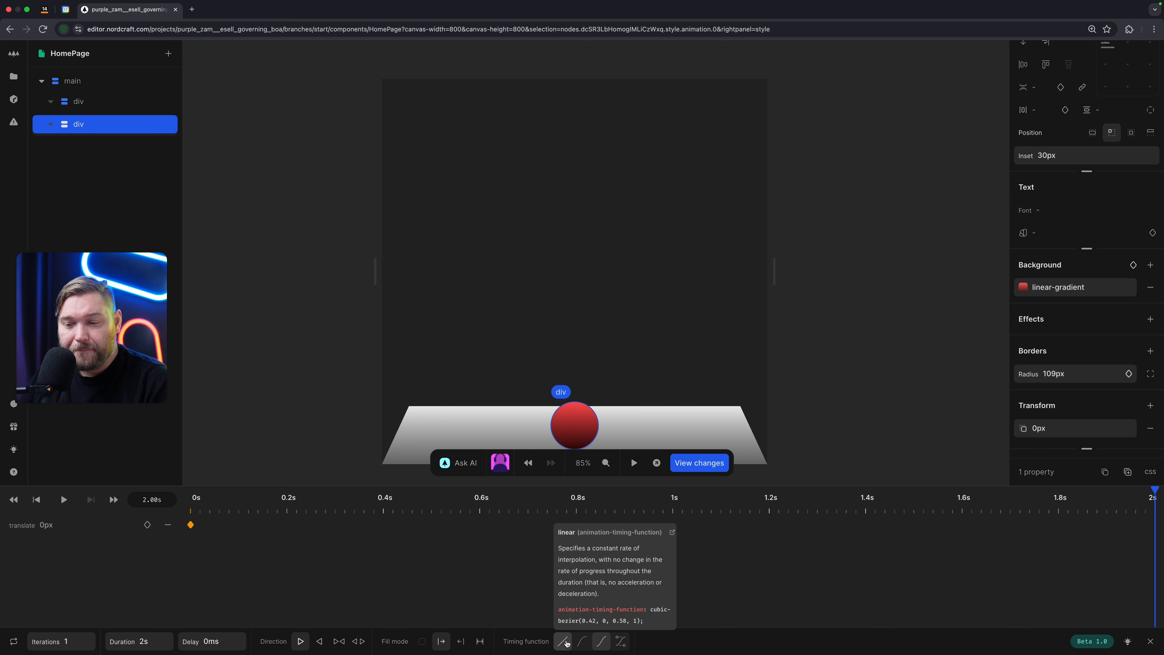
{"action": "mouse_move", "coordinate": [626, 643]}
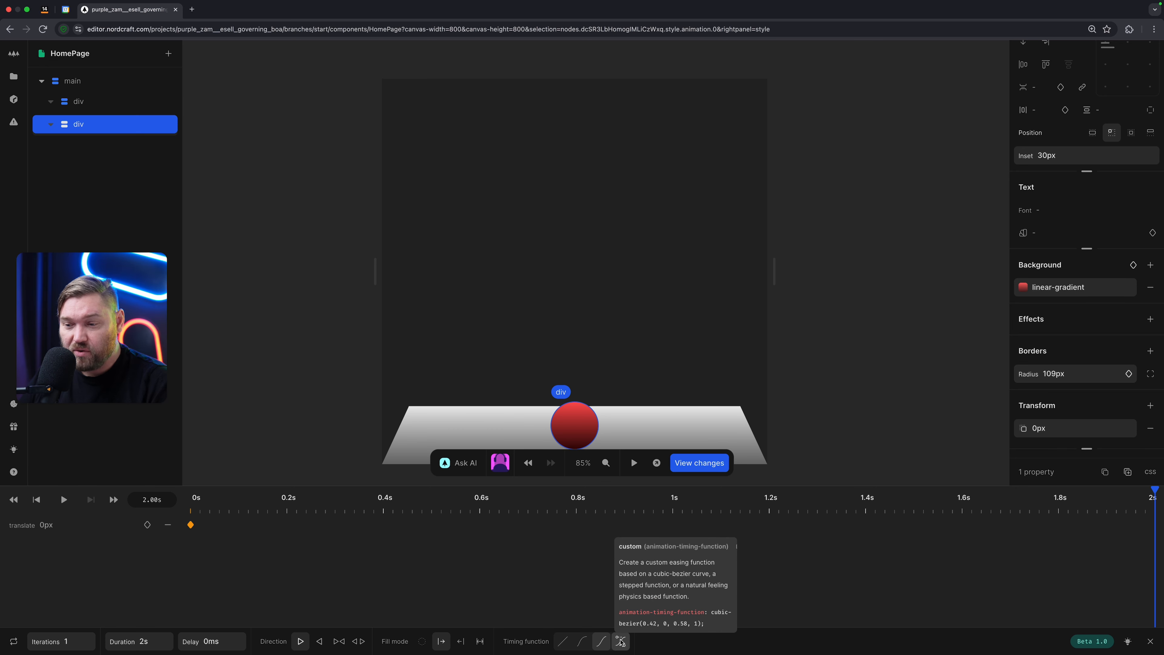
{"action": "left_click", "coordinate": [621, 642]}
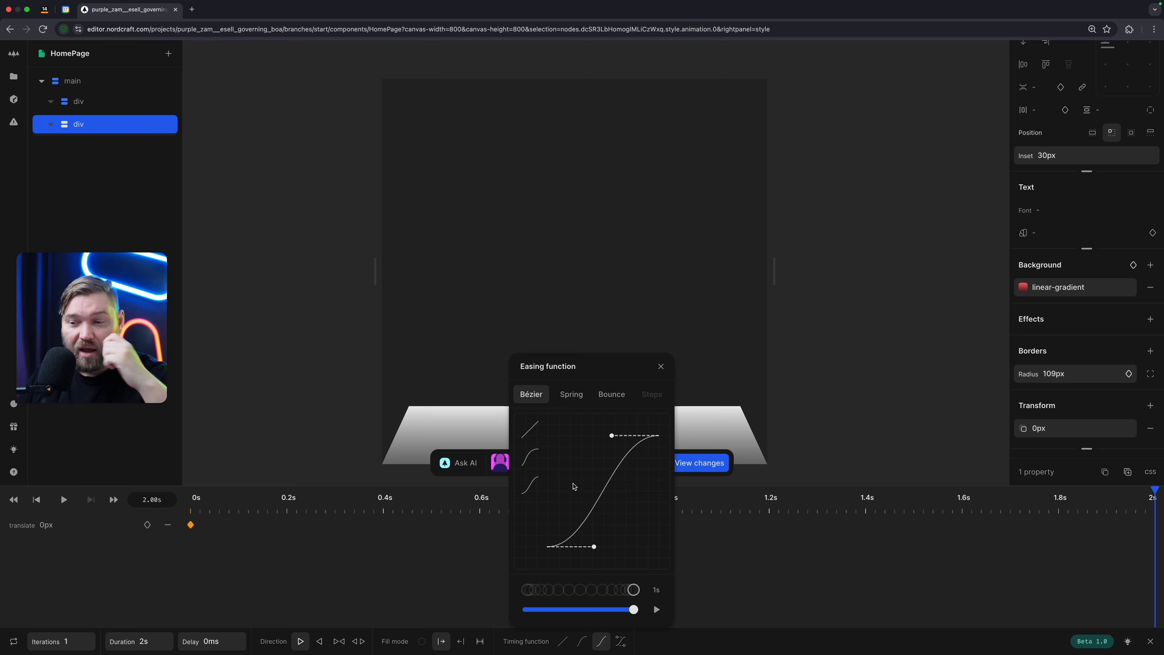
{"action": "left_click_drag", "start_coordinate": [611, 436], "coordinate": [576, 436]}
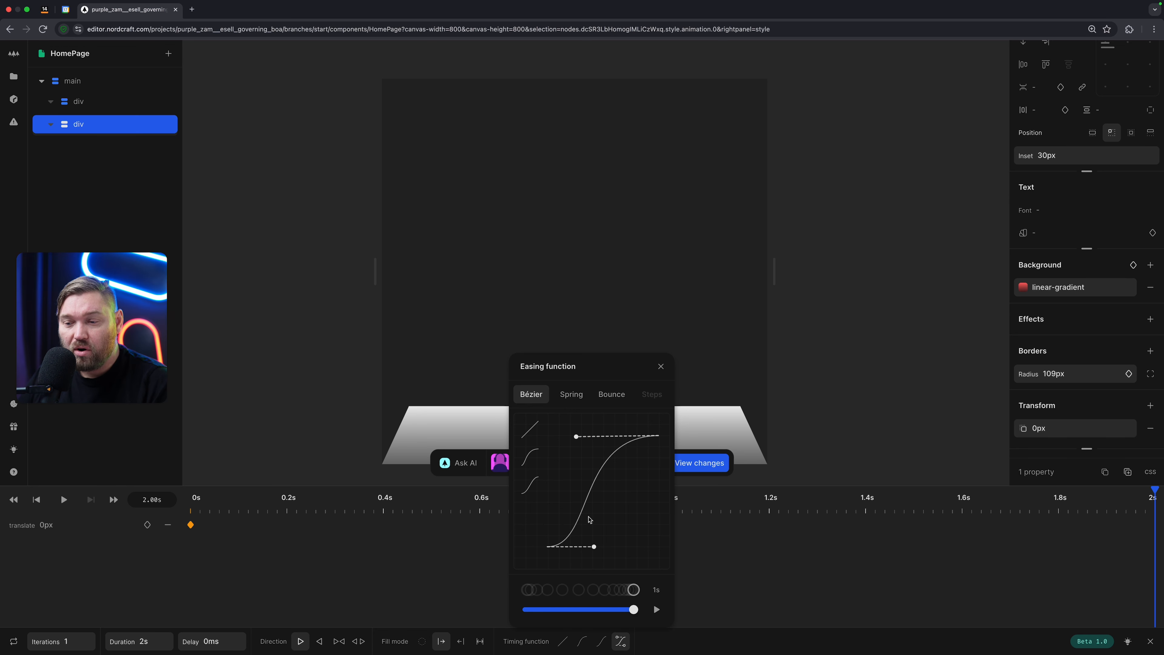
{"action": "left_click_drag", "start_coordinate": [595, 547], "coordinate": [639, 547]}
{"action": "left_click_drag", "start_coordinate": [576, 436], "coordinate": [572, 435]}
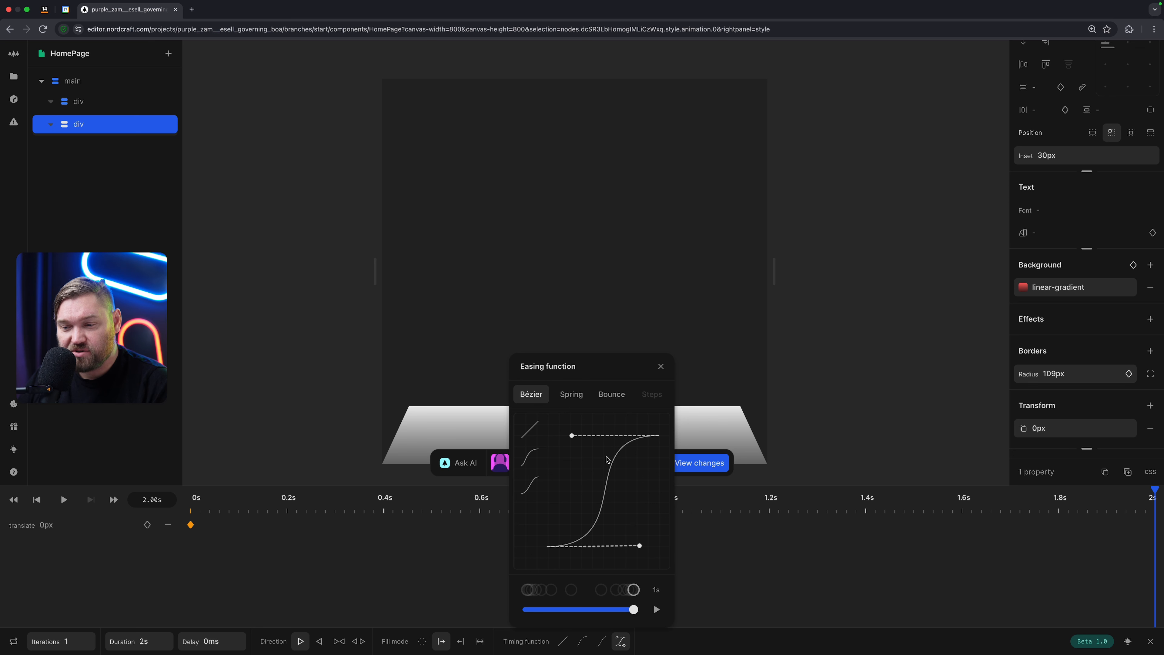
{"action": "left_click", "coordinate": [656, 609]}
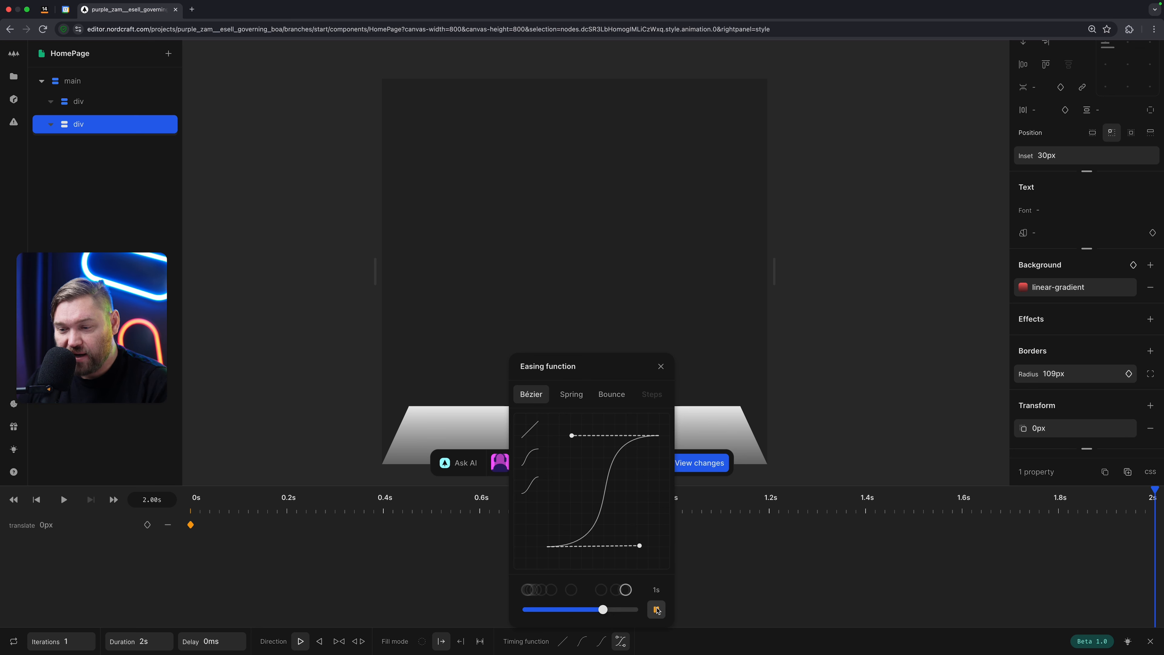
{"action": "left_click", "coordinate": [656, 609]}
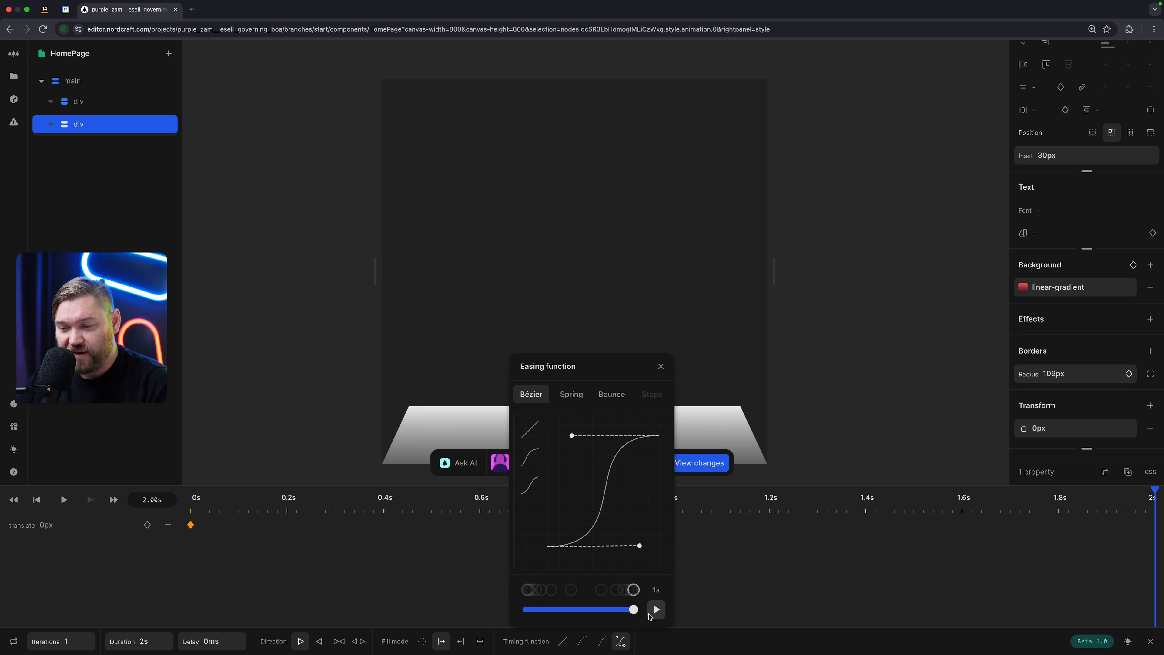
{"action": "left_click", "coordinate": [660, 366]}
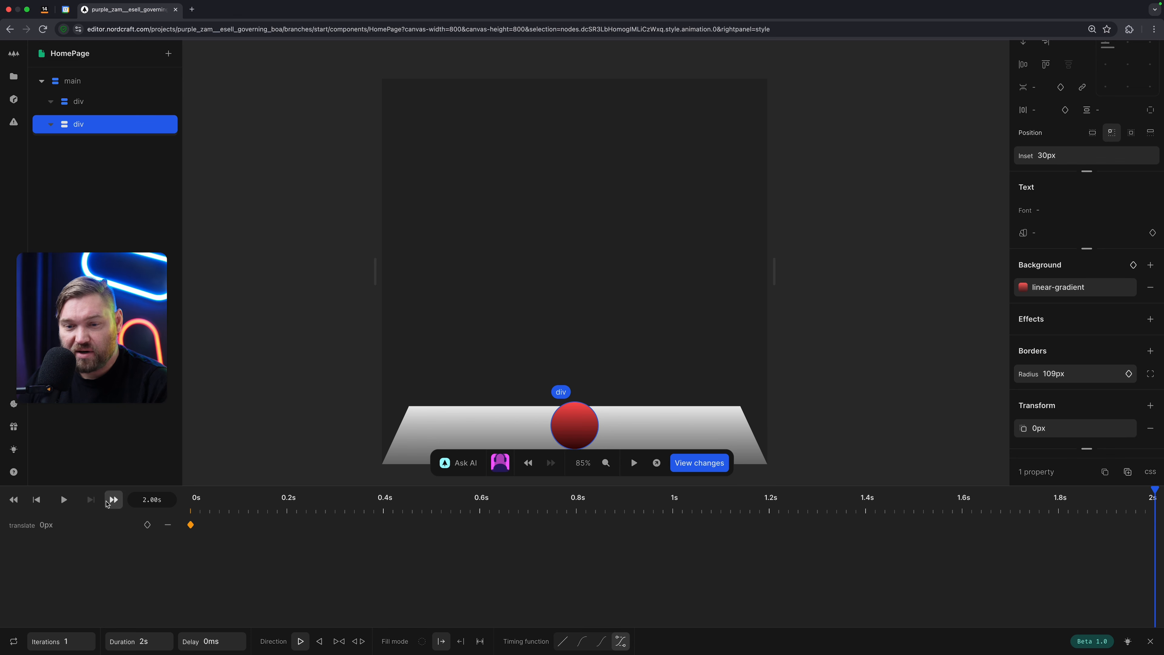
{"action": "left_click", "coordinate": [63, 500]}
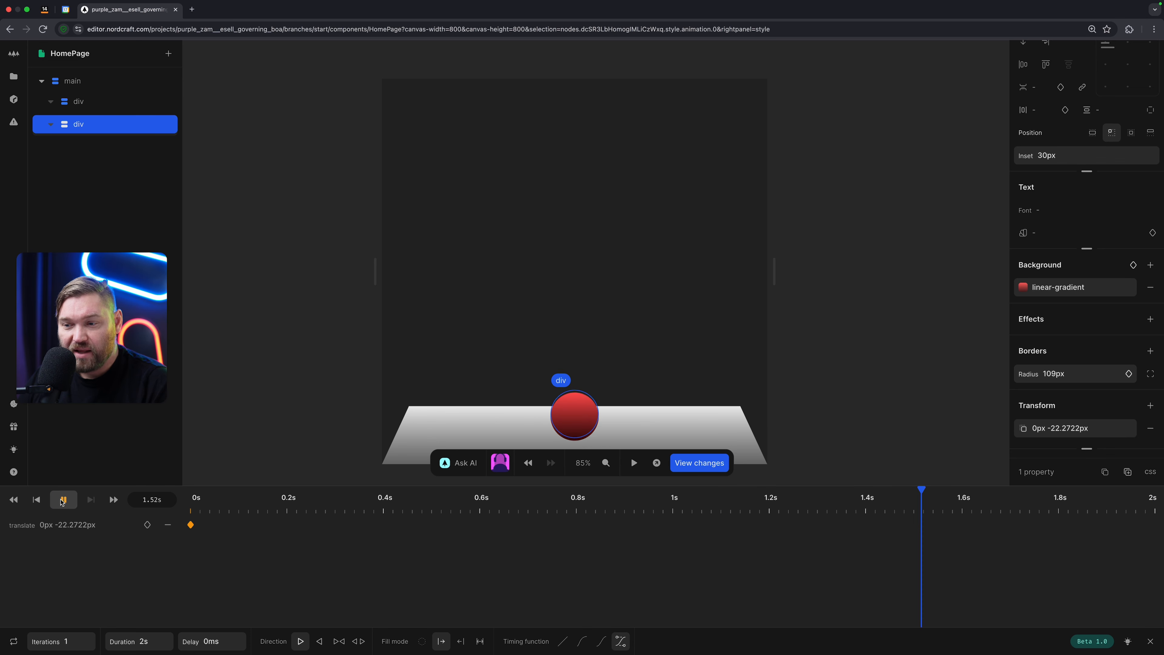
Step: Pull the Bézier curve's end handle far above the graph so the easing overshoots, and preview it on the ball
{"action": "left_click", "coordinate": [621, 641]}
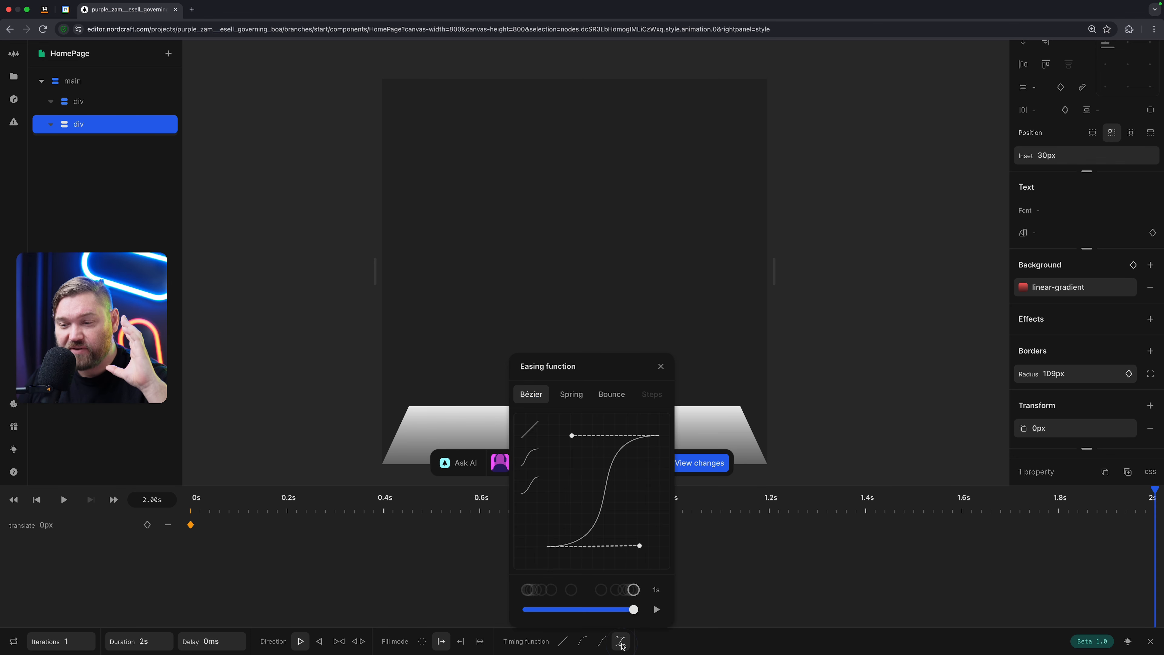
{"action": "left_click_drag", "start_coordinate": [571, 435], "coordinate": [558, 333]}
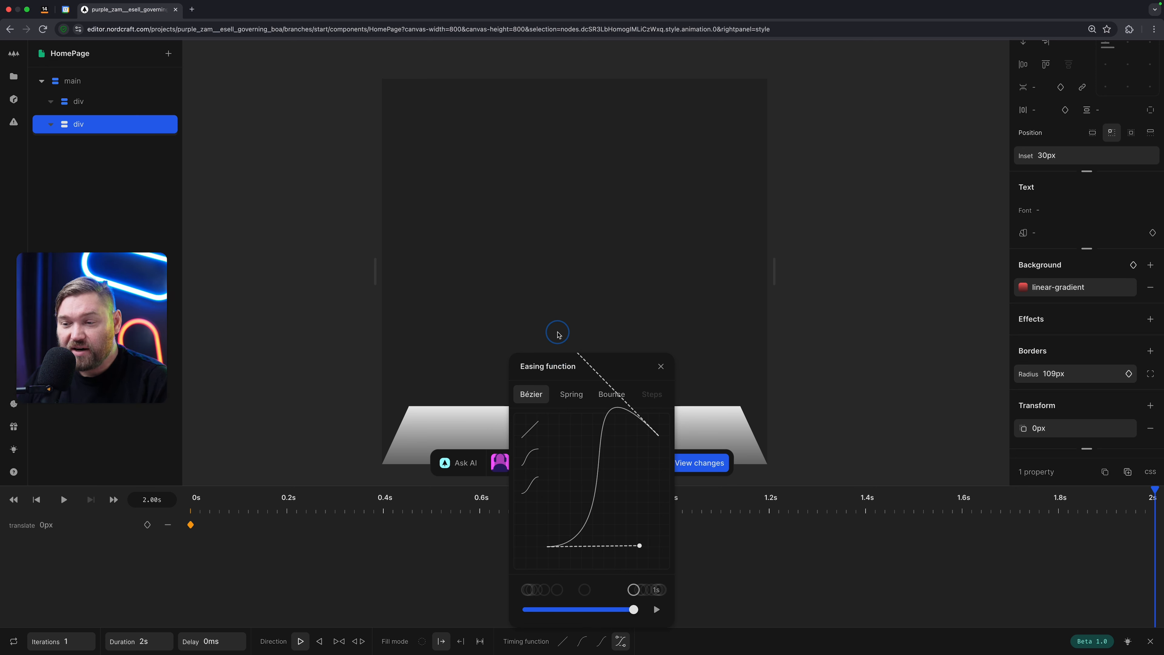
{"action": "left_click", "coordinate": [656, 610]}
{"action": "left_click", "coordinate": [706, 616]}
{"action": "left_click", "coordinate": [70, 501]}
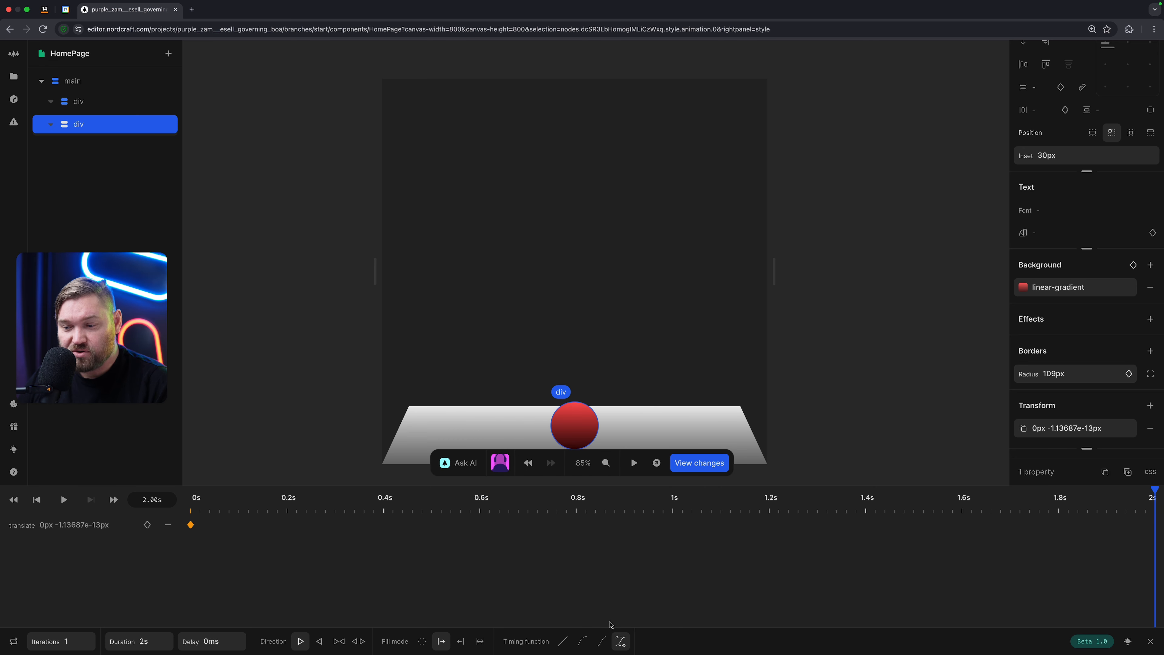
Step: Switch the custom easing to Spring with stiffness 231 and preview it on the ball
{"action": "left_click", "coordinate": [620, 641]}
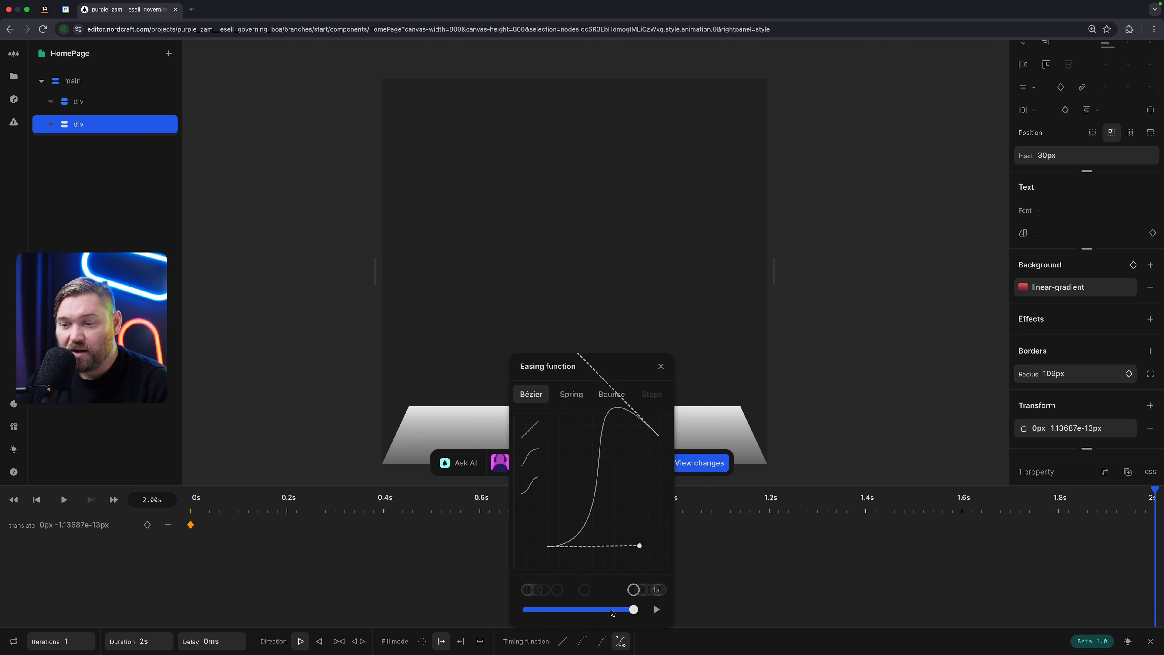
{"action": "left_click", "coordinate": [571, 395]}
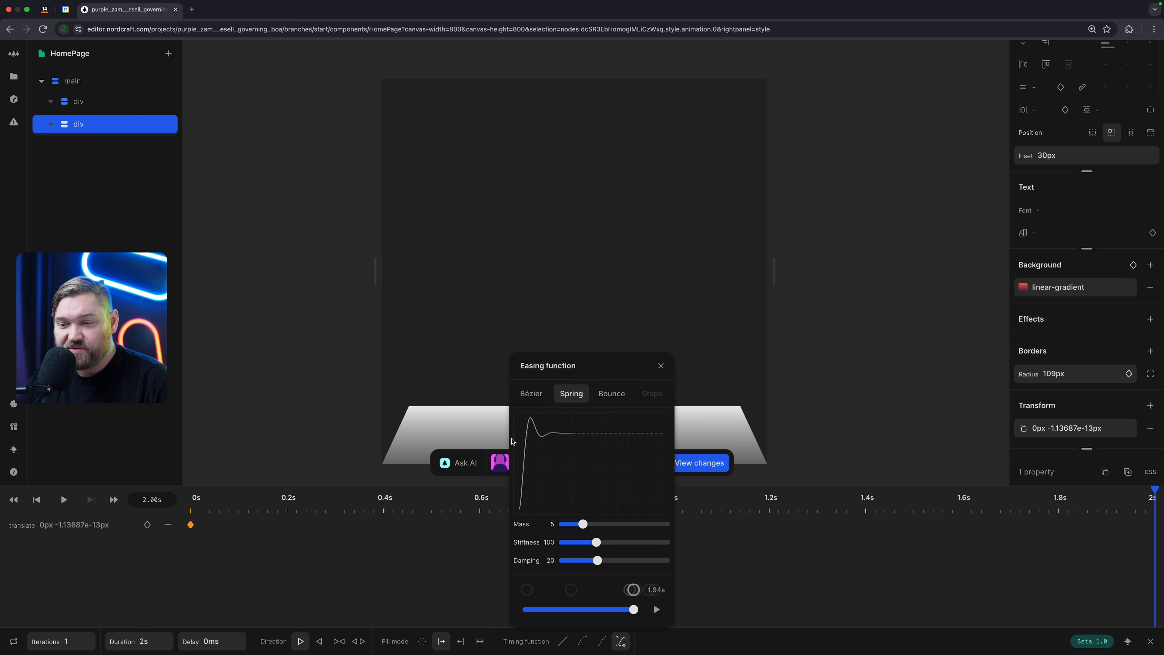
{"action": "left_click_drag", "start_coordinate": [596, 542], "coordinate": [641, 542]}
{"action": "left_click", "coordinate": [656, 609]}
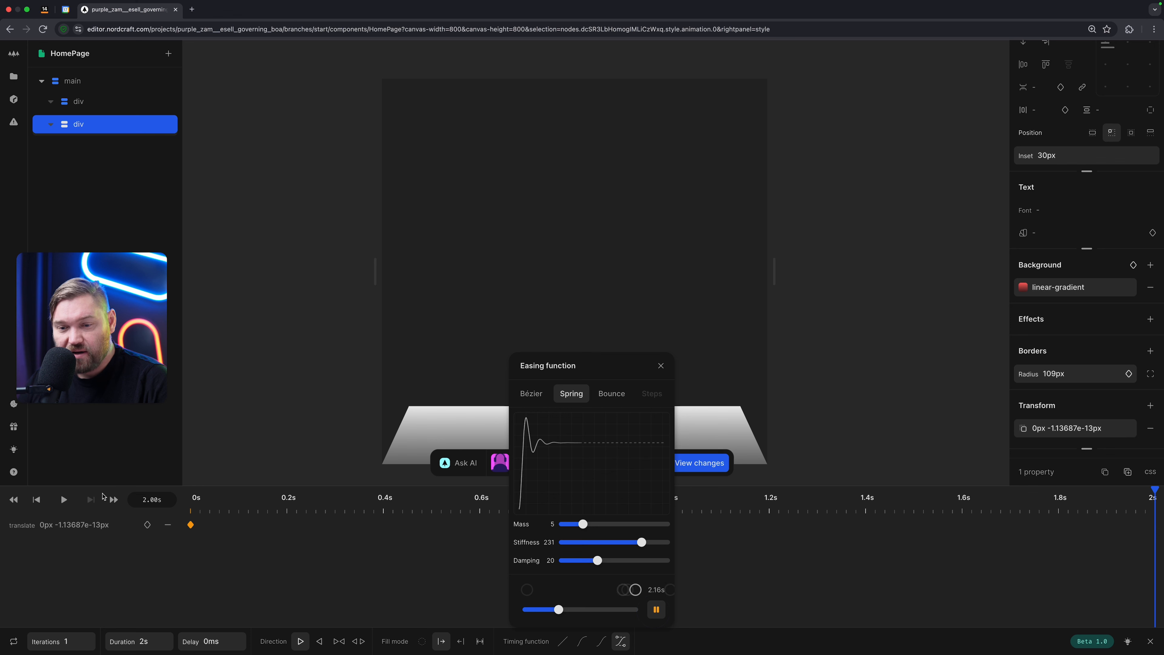
{"action": "left_click", "coordinate": [65, 500]}
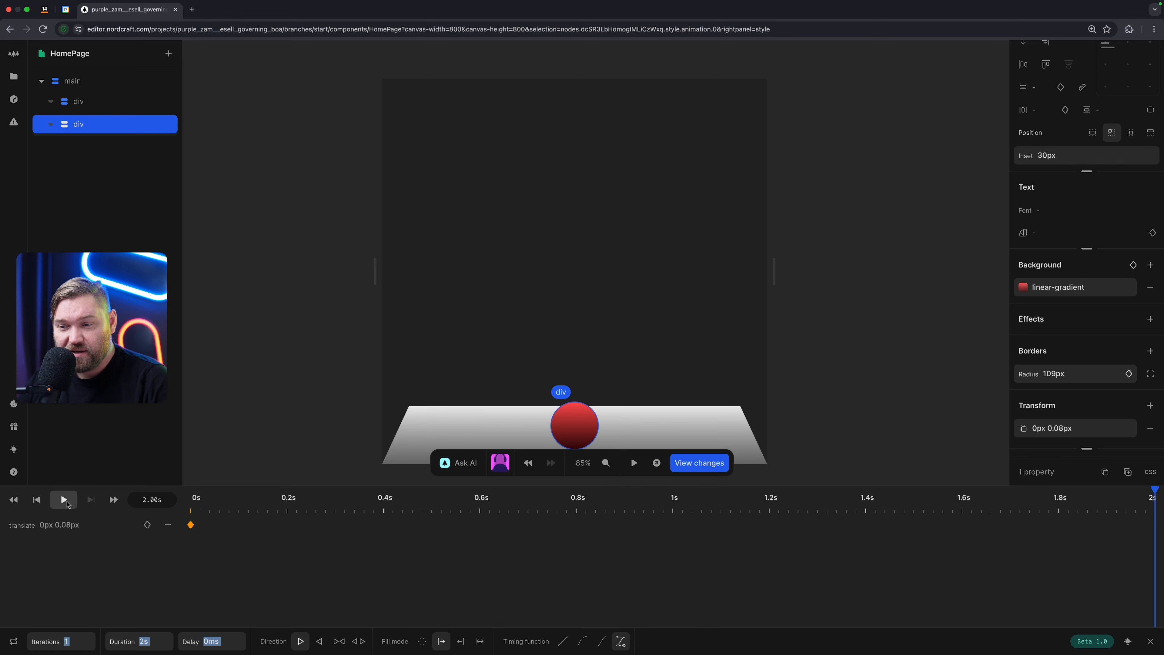
{"action": "left_click", "coordinate": [64, 500]}
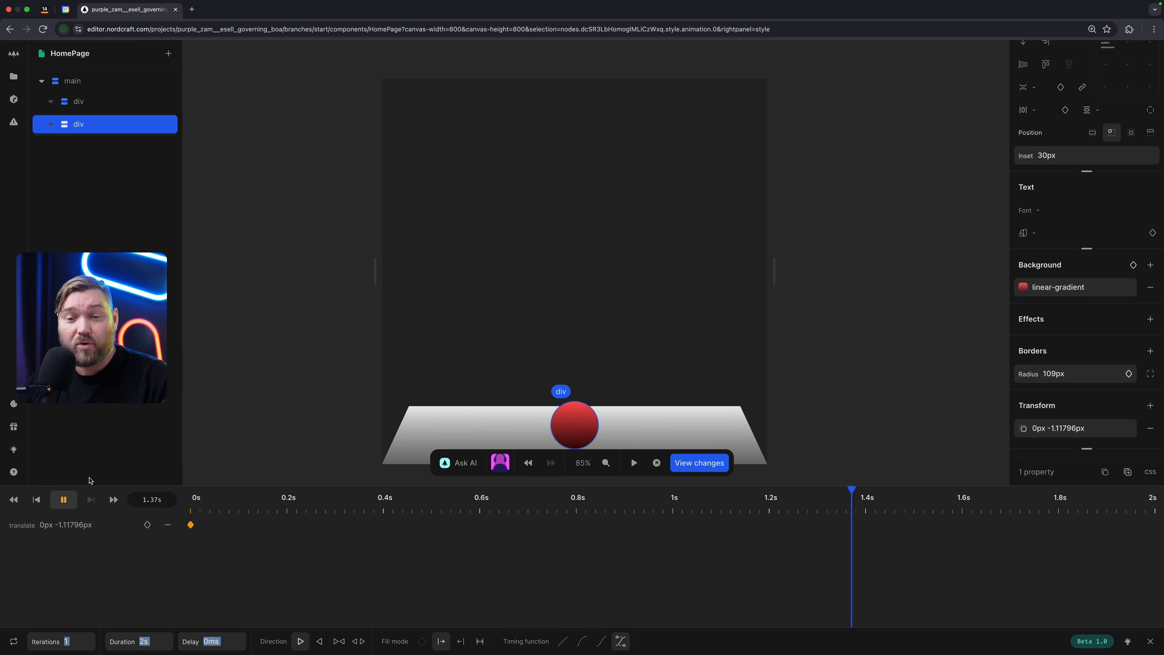
Step: Change the ball's custom easing to Bounce with its default settings and preview the animation
{"action": "left_click", "coordinate": [621, 641]}
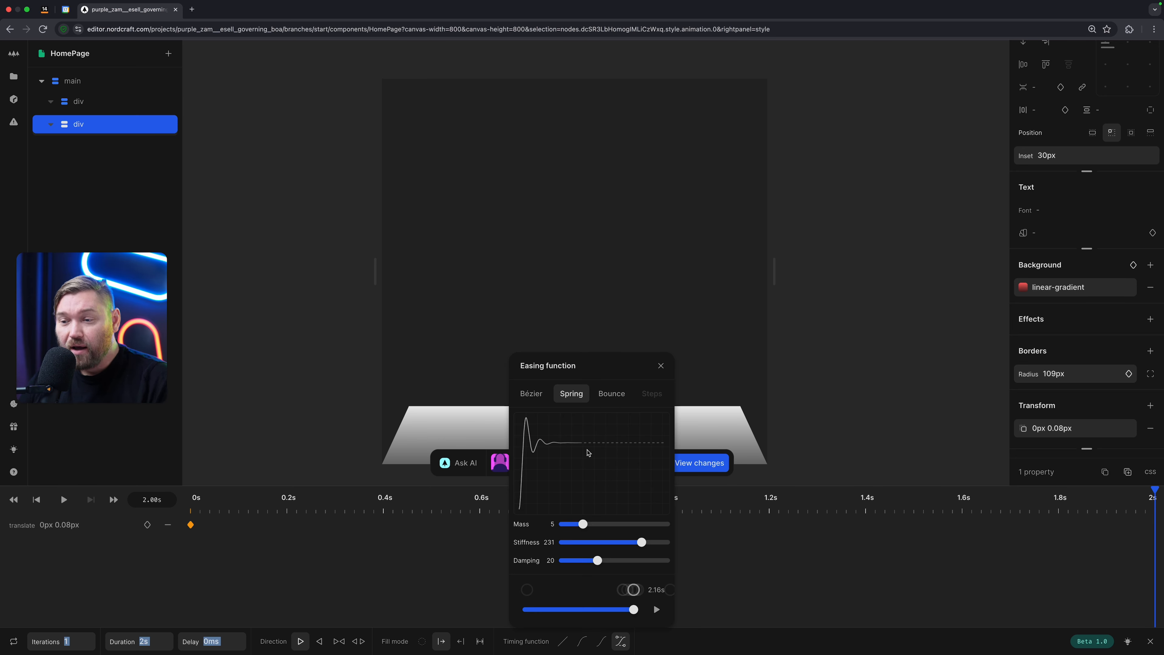
{"action": "left_click", "coordinate": [612, 394]}
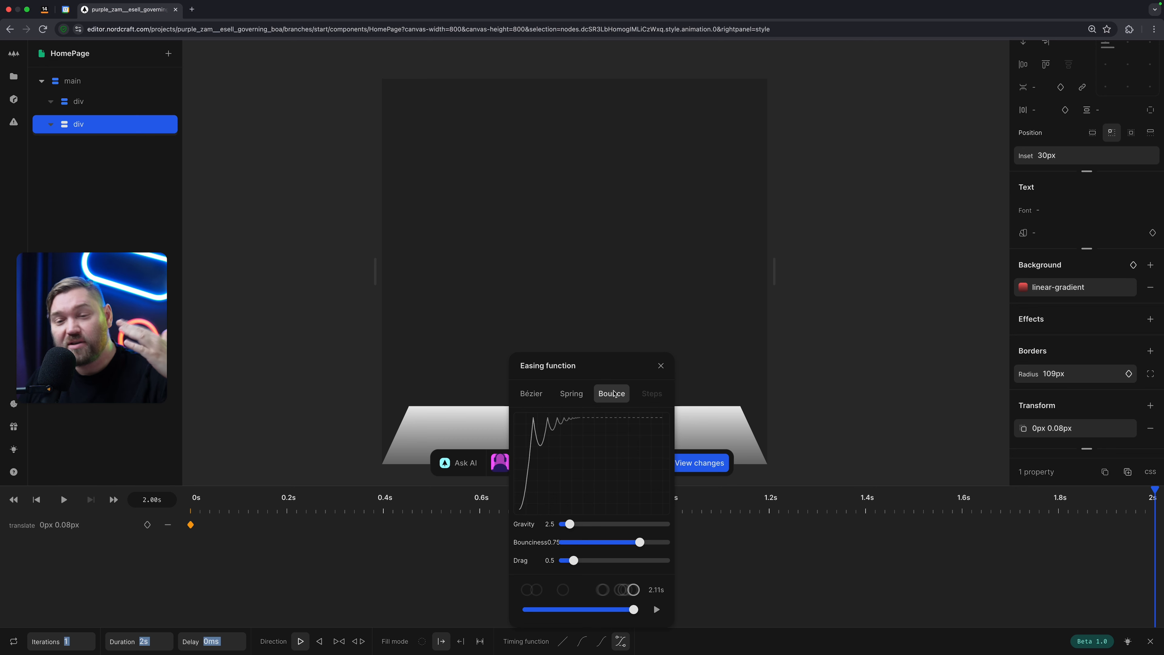
{"action": "left_click", "coordinate": [656, 609]}
{"action": "left_click", "coordinate": [661, 365]}
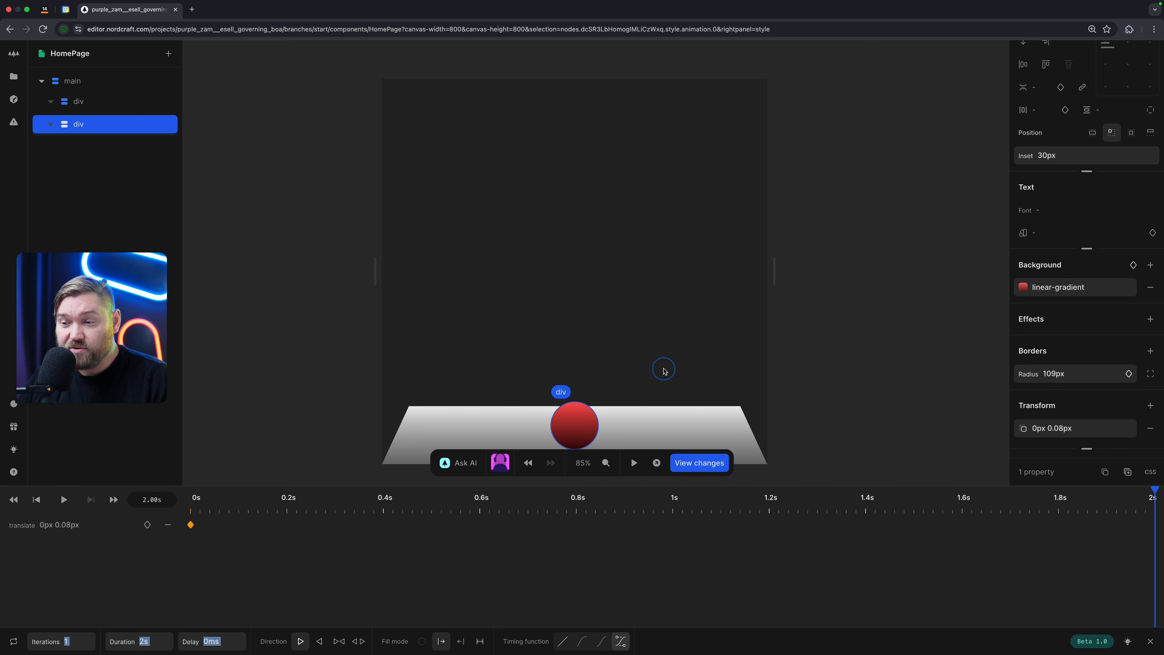
{"action": "left_click", "coordinate": [64, 499]}
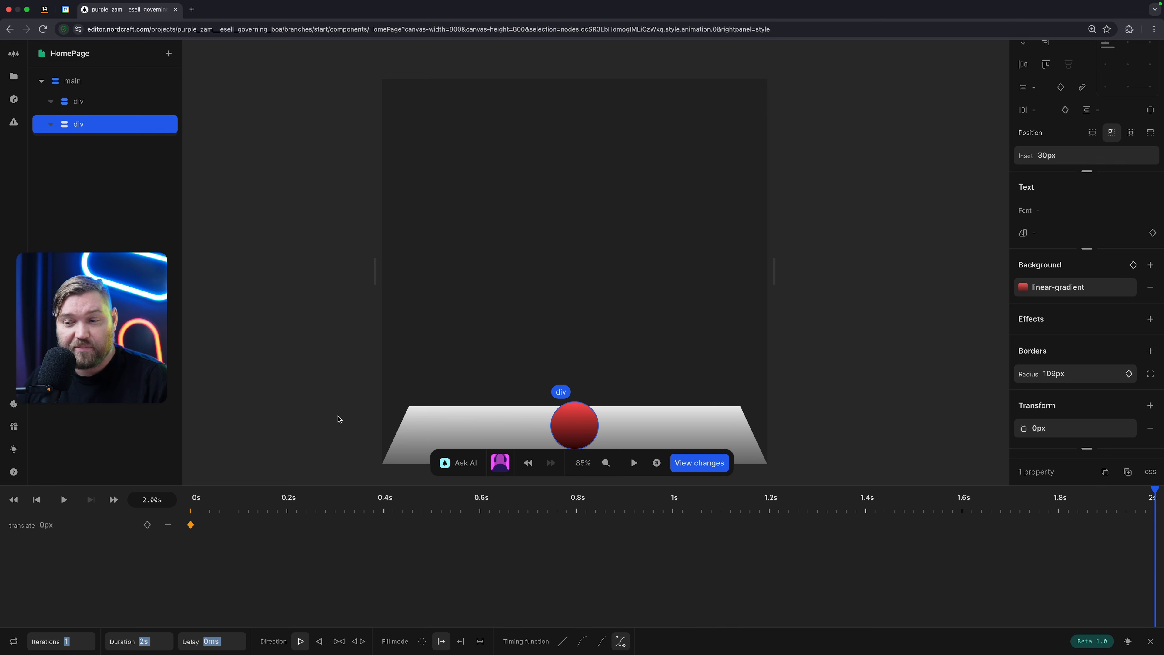
{"action": "scroll", "coordinate": [859, 321], "scroll_direction": "down", "scroll_amount": 4}
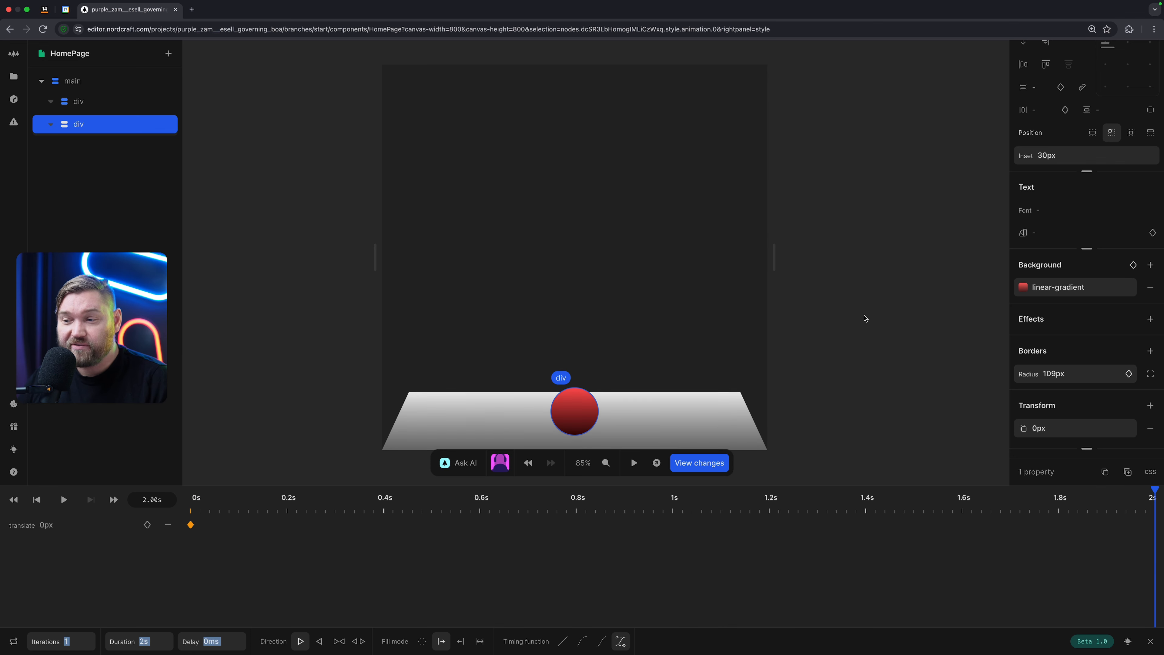
Step: Review the Bounce easing settings, replay the ball's animation, and leave the animation timeline
{"action": "left_click", "coordinate": [621, 641]}
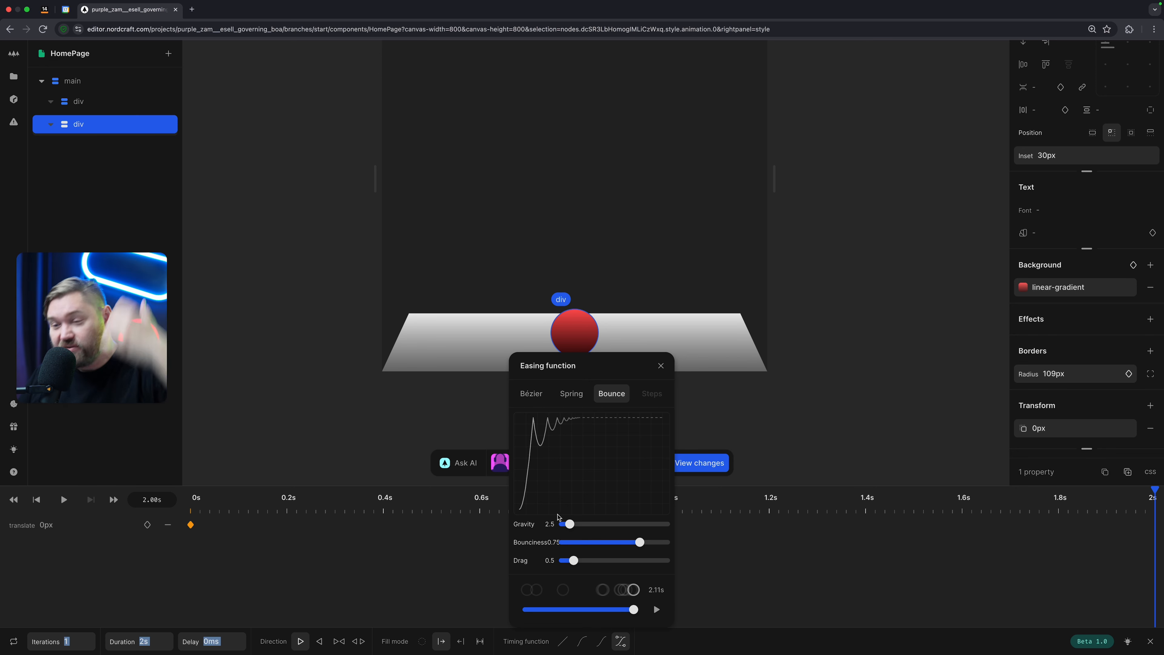
{"action": "left_click", "coordinate": [661, 365]}
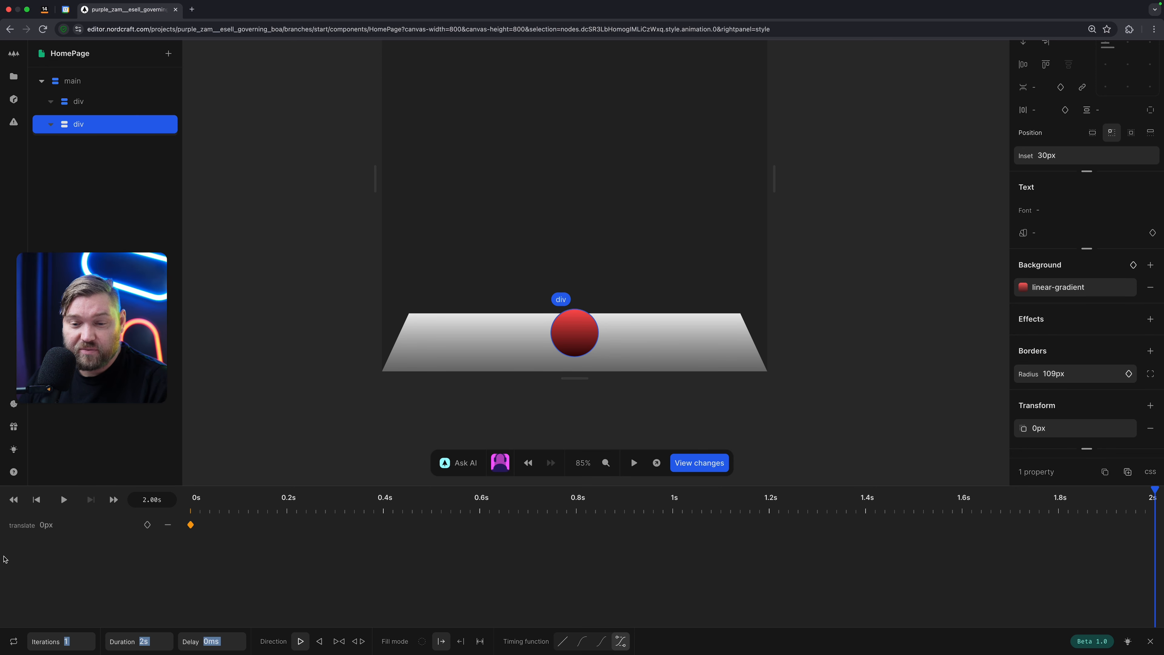
{"action": "left_click", "coordinate": [65, 500]}
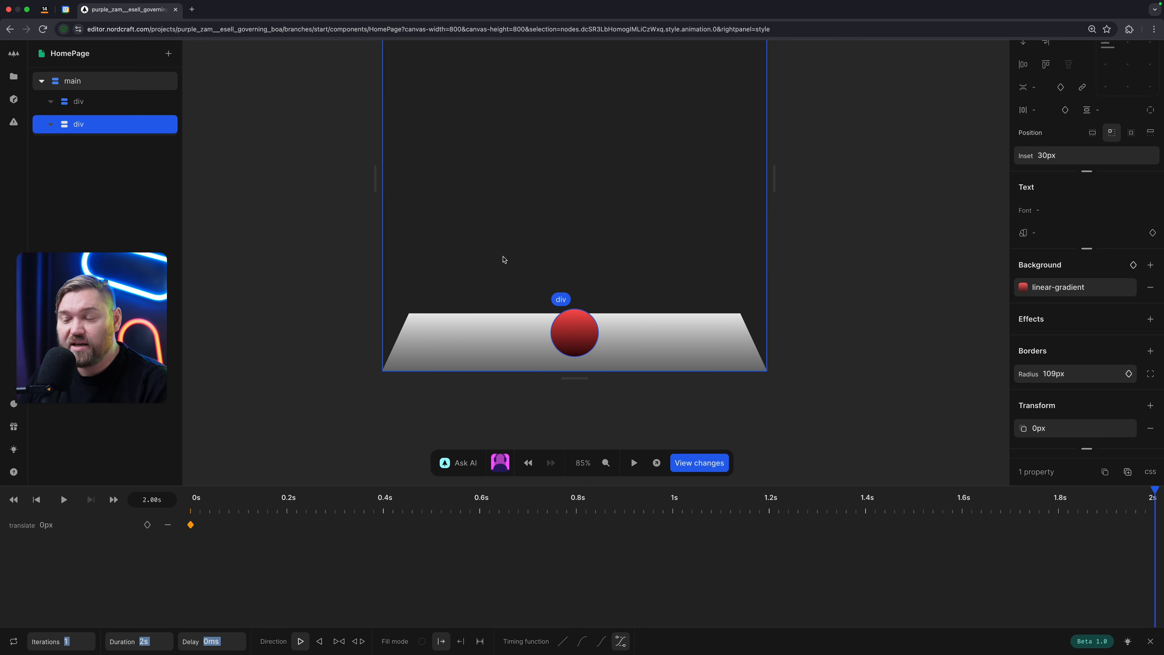
{"action": "key", "text": "Escape"}
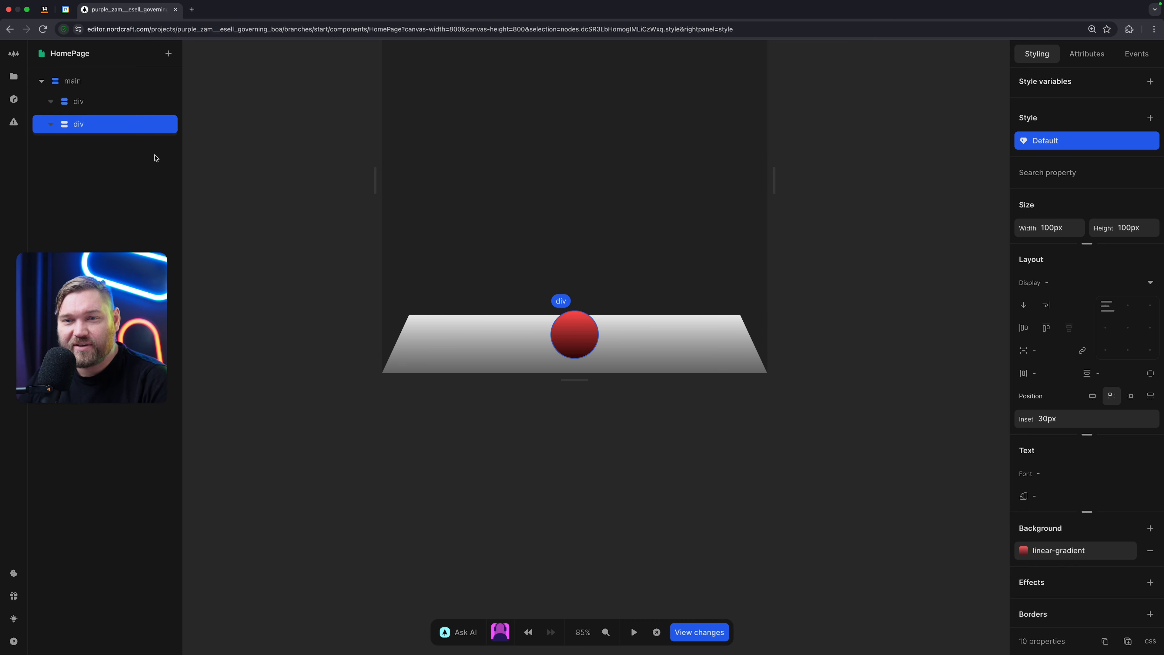
Step: Add a new div element inside main
{"action": "left_click", "coordinate": [91, 81]}
{"action": "key", "text": "super+Return"}
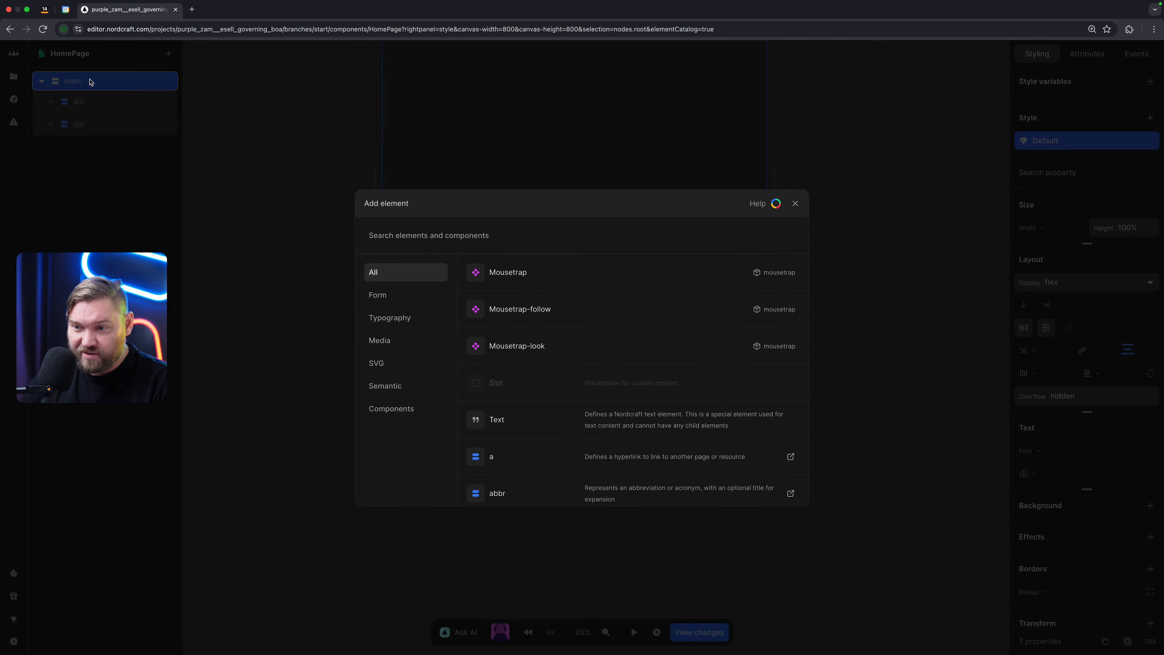
{"action": "type", "text": "div"}
{"action": "key", "text": "Return"}
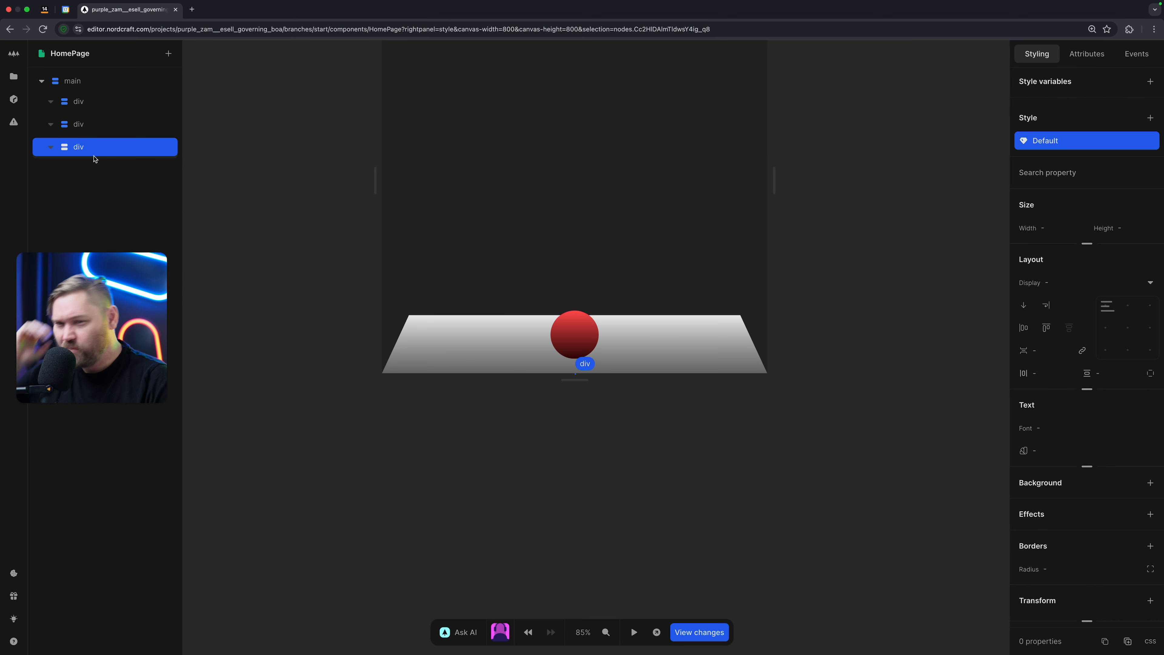
Step: Change the tag of the red ball's div to bounce-ball
{"action": "left_click", "coordinate": [112, 131]}
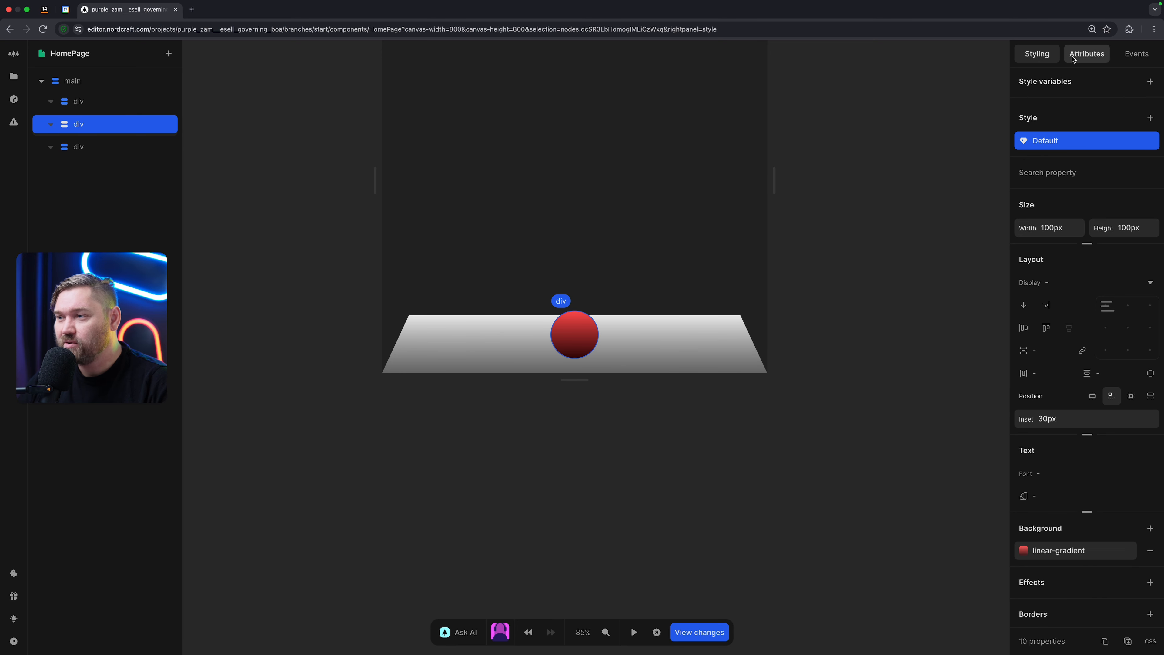
{"action": "left_click", "coordinate": [1092, 55]}
{"action": "left_click", "coordinate": [1065, 91]}
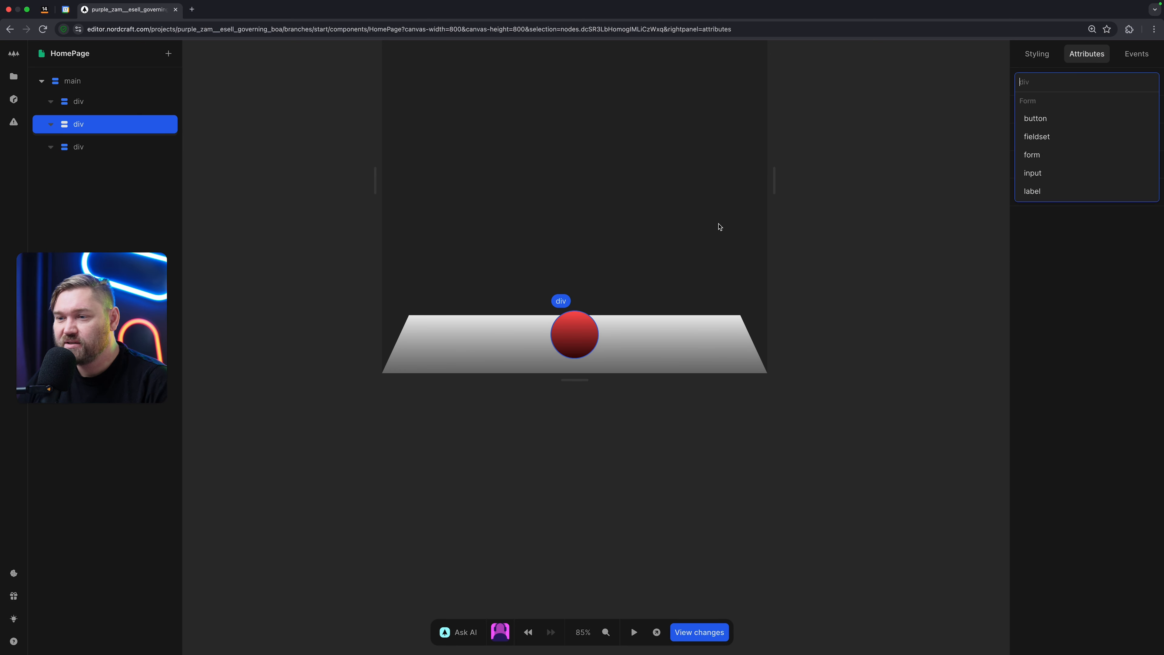
{"action": "type", "text": "bound"}
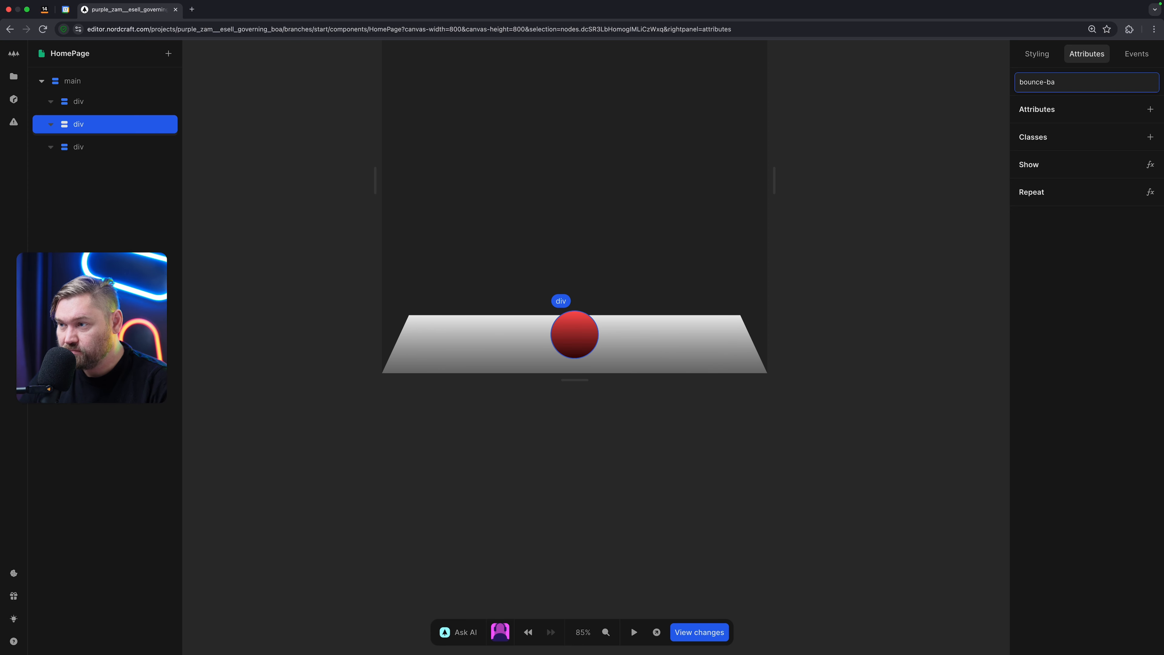
{"action": "key", "text": "Return"}
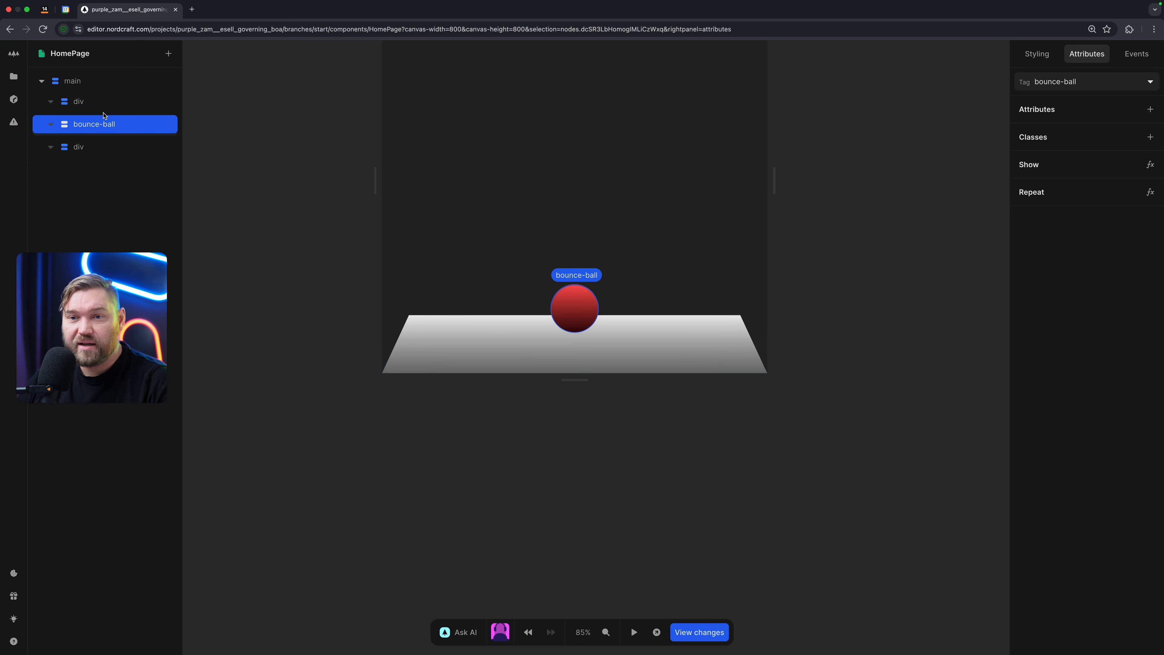
Step: Change the tag of the last div in main to ball-shadow
{"action": "left_click", "coordinate": [110, 143]}
{"action": "left_click", "coordinate": [1076, 79]}
{"action": "type", "text": "balææ"}
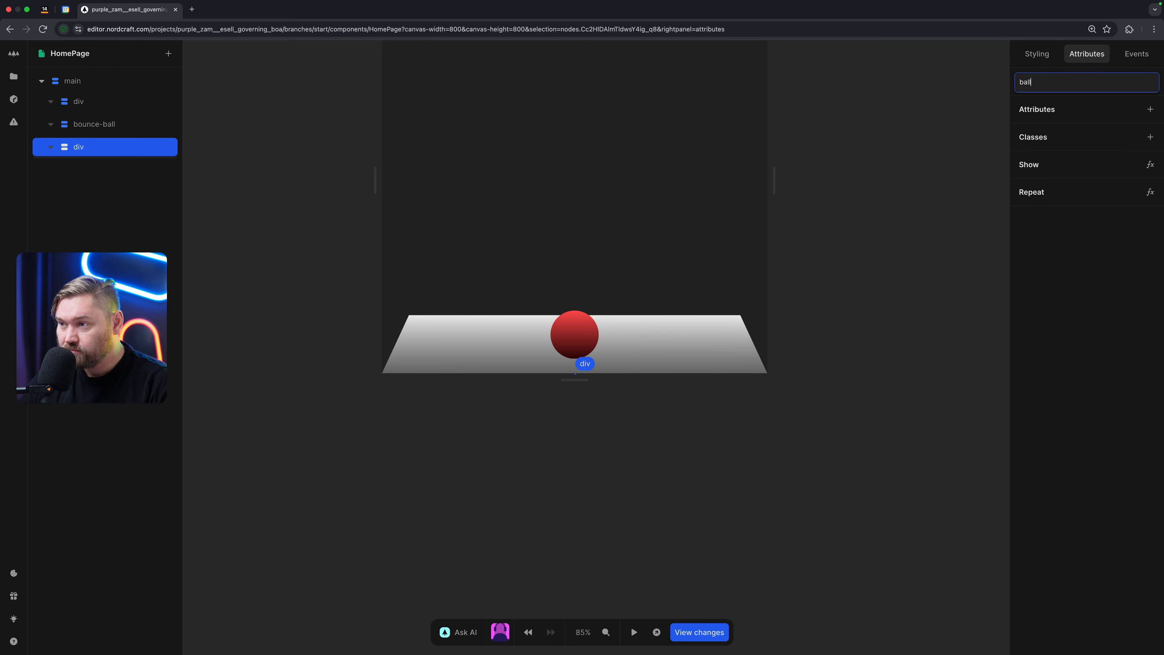
{"action": "type", "text": "shadow"}
{"action": "key", "text": "Return"}
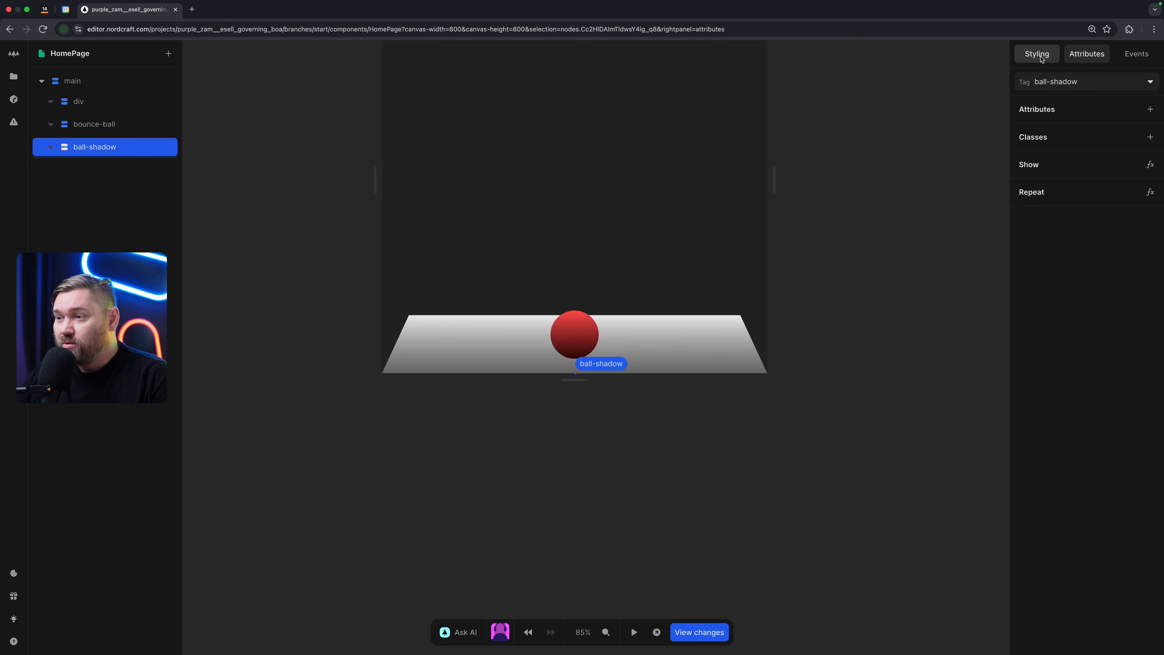
Step: Copy all styles from the bounce-ball element and paste them onto ball-shadow
{"action": "left_click", "coordinate": [124, 123]}
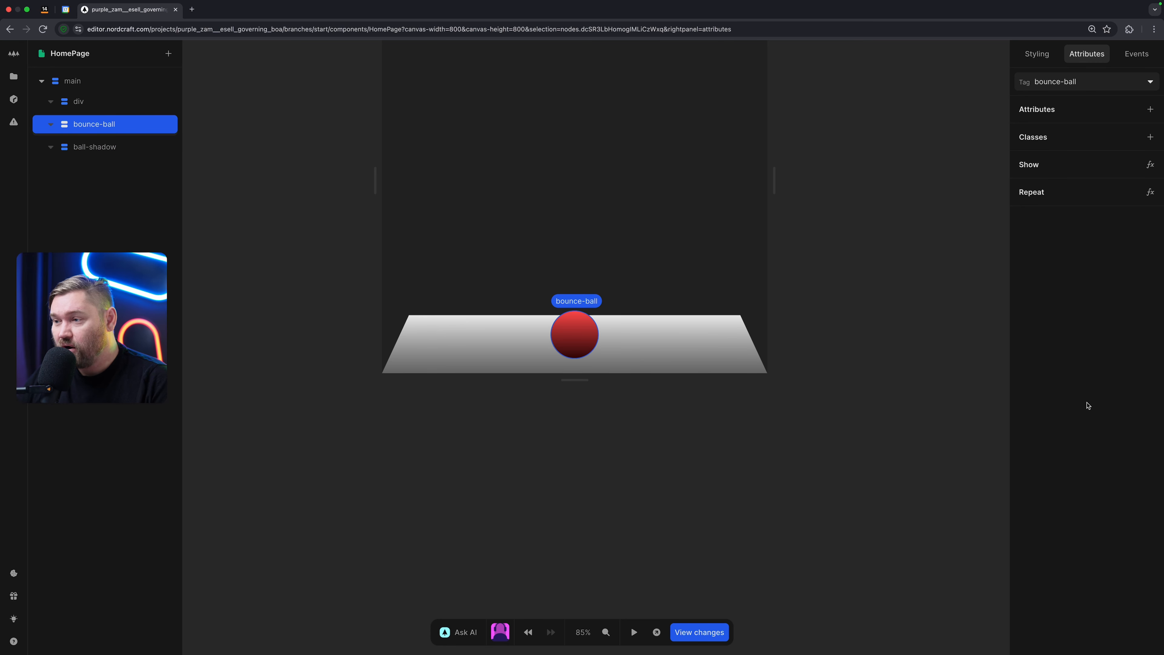
{"action": "left_click", "coordinate": [1037, 54]}
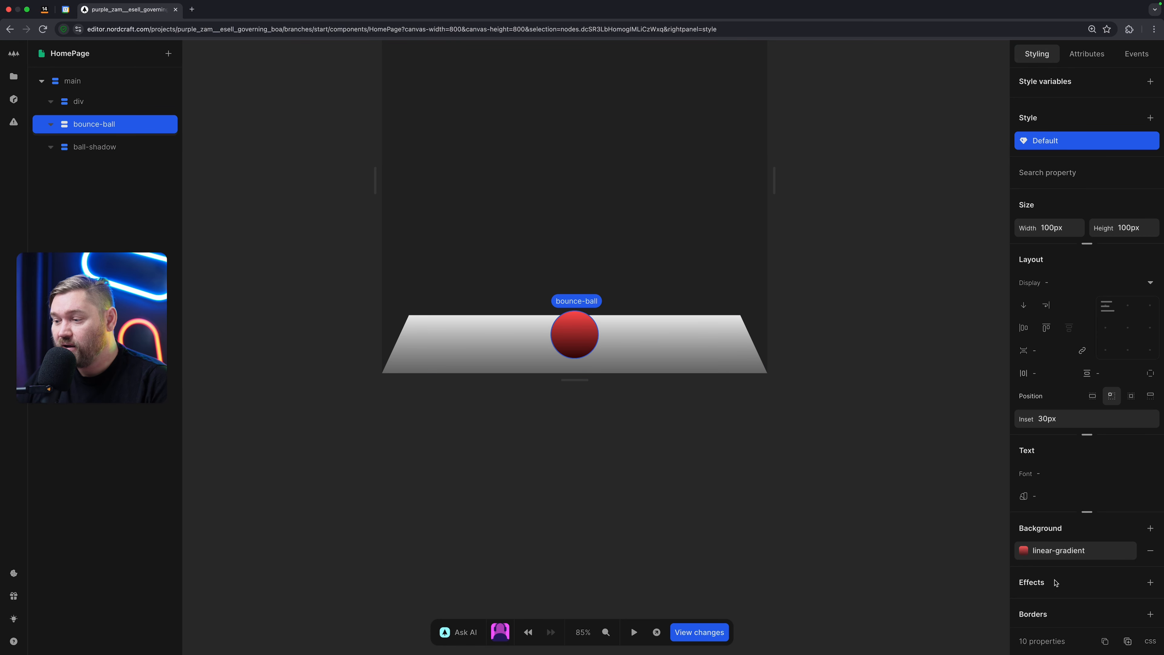
{"action": "left_click", "coordinate": [1105, 641]}
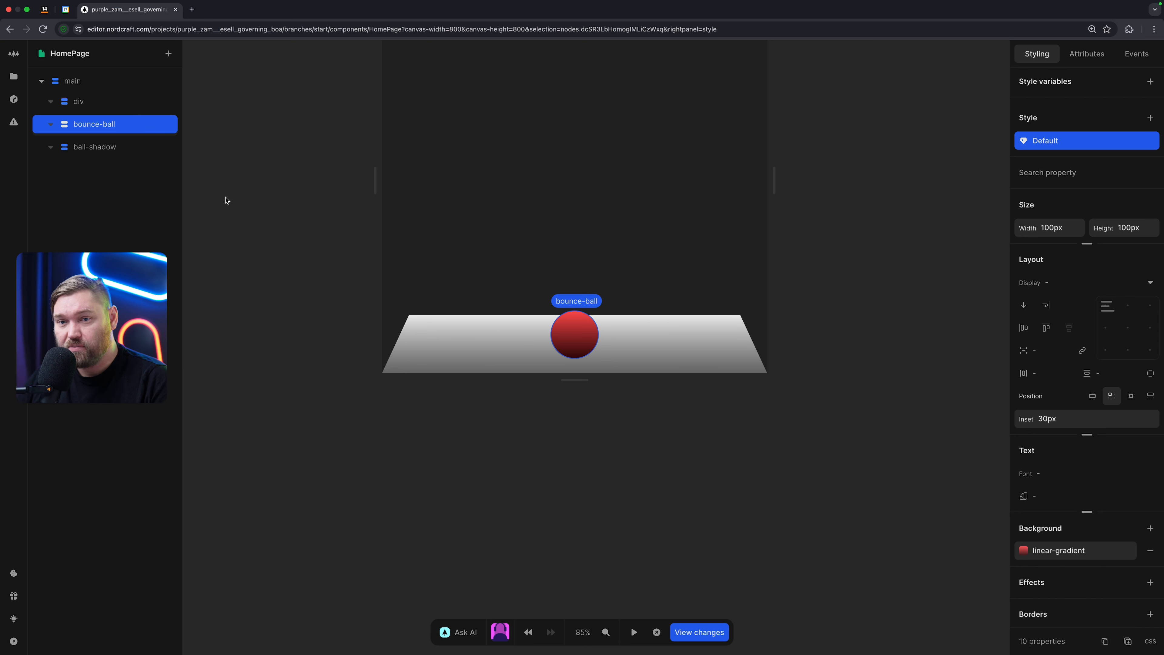
{"action": "left_click", "coordinate": [94, 146]}
{"action": "left_click", "coordinate": [1135, 644]}
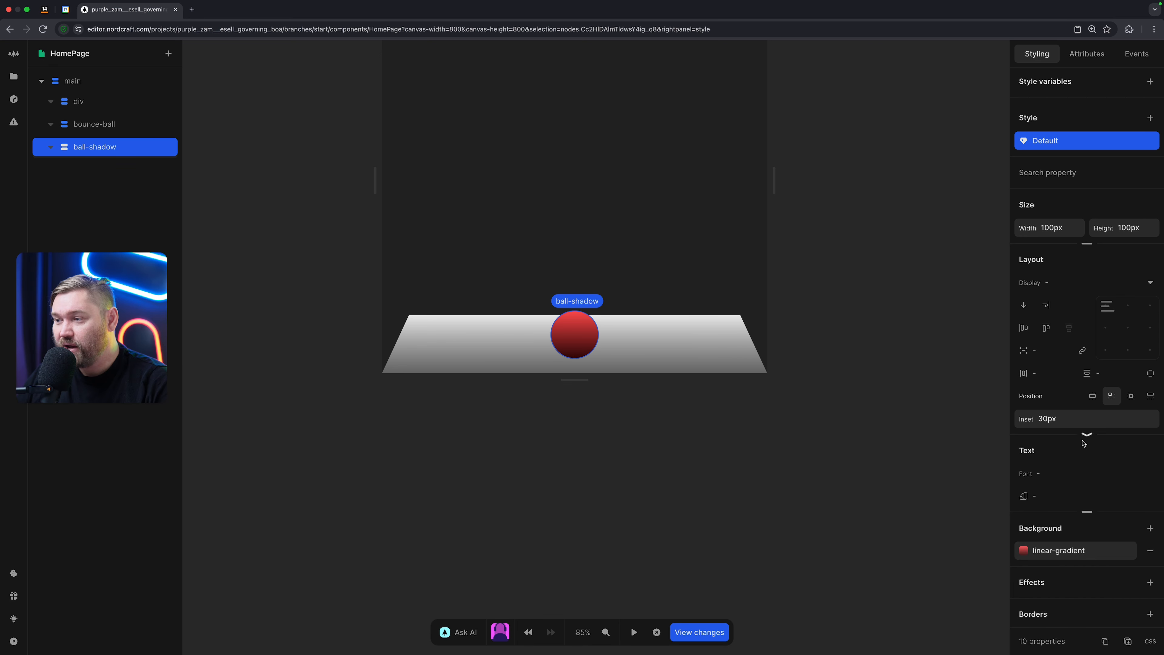
Step: Set the bottom inset of ball-shadow to 26px
{"action": "scroll", "coordinate": [1083, 442], "scroll_direction": "down", "scroll_amount": 4}
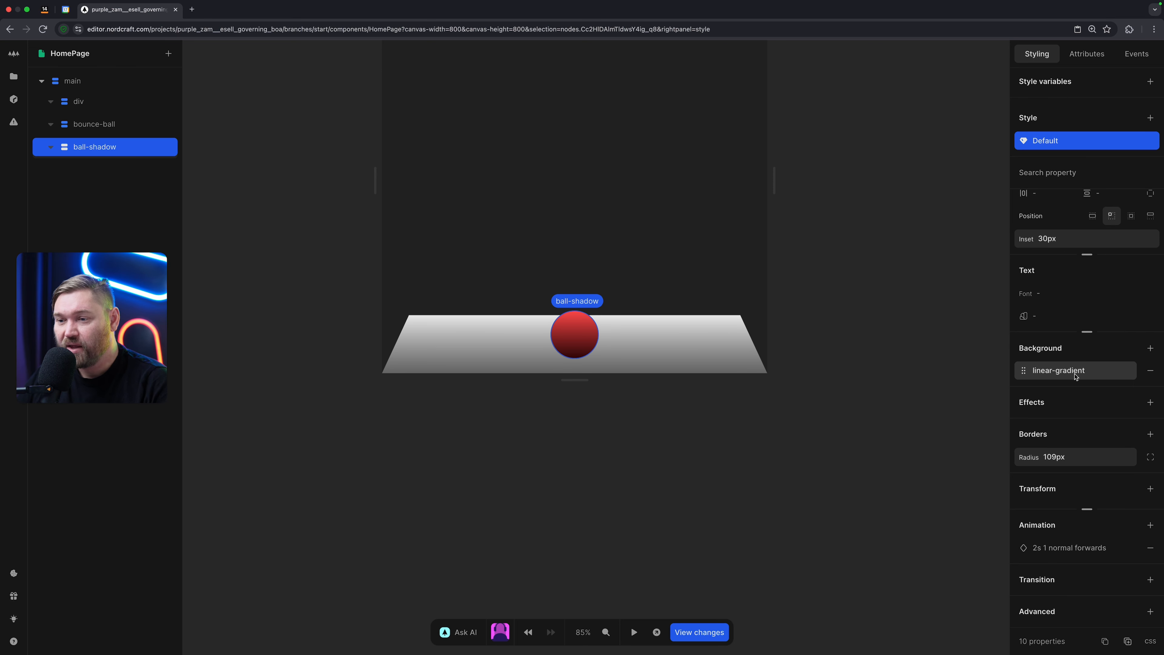
{"action": "left_click", "coordinate": [1088, 239]}
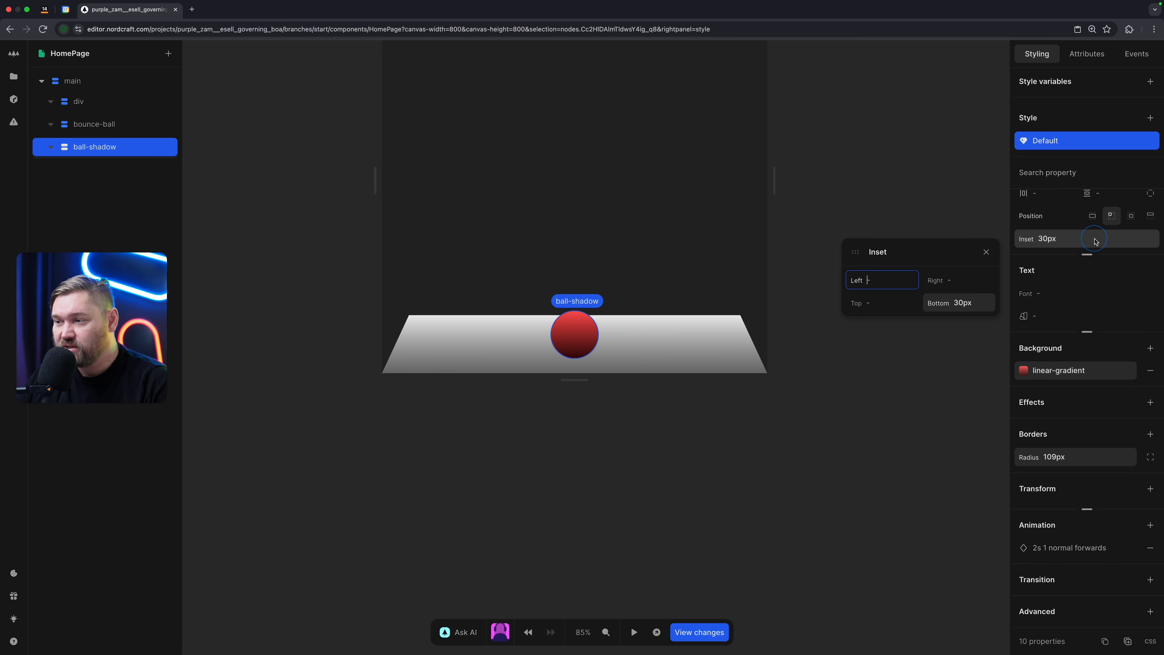
{"action": "left_click", "coordinate": [971, 304]}
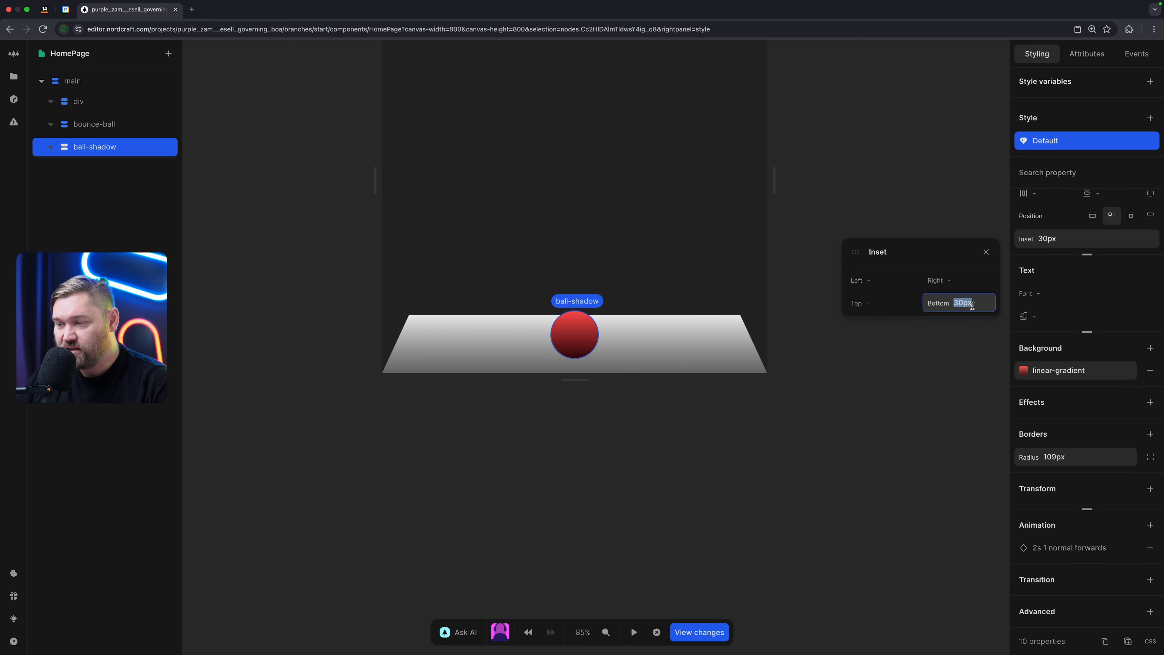
{"action": "type", "text": "26px"}
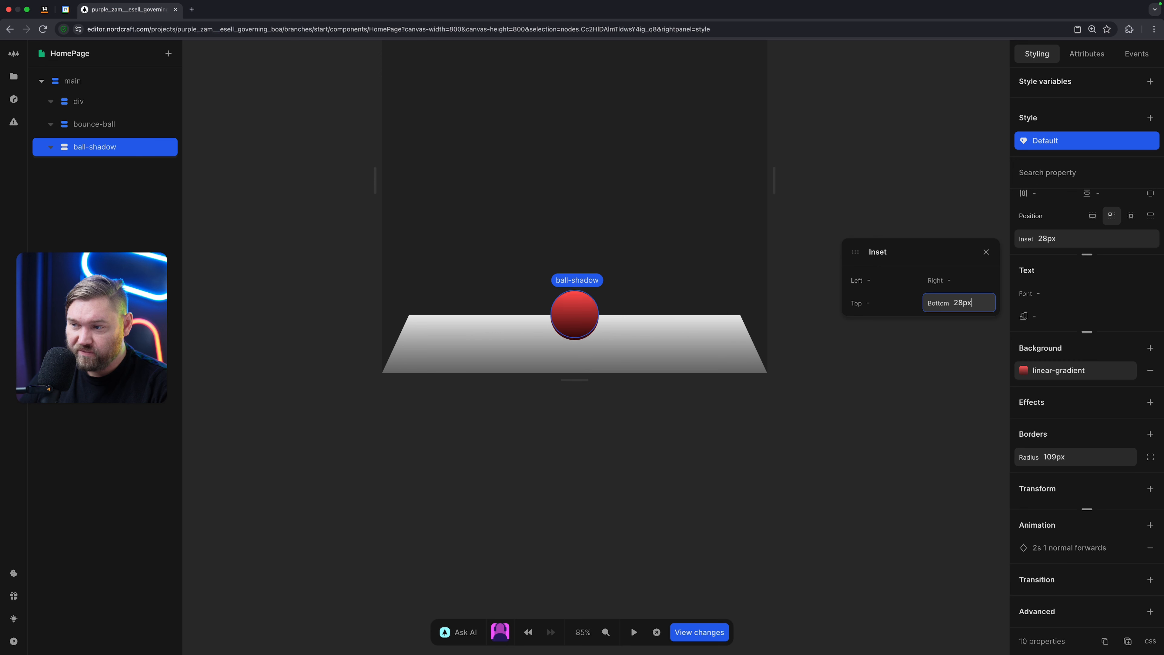
{"action": "key", "text": "BackSpace"}
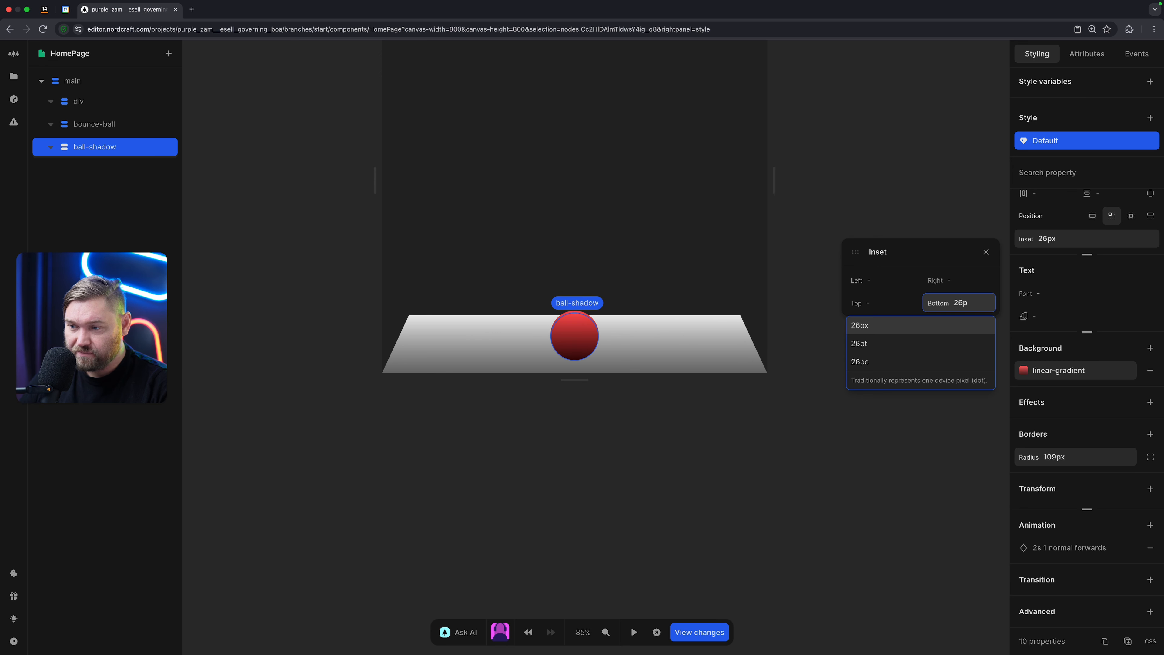
Step: Change both stops of ball-shadow's linear gradient background to black, #000000
{"action": "left_click", "coordinate": [1056, 372]}
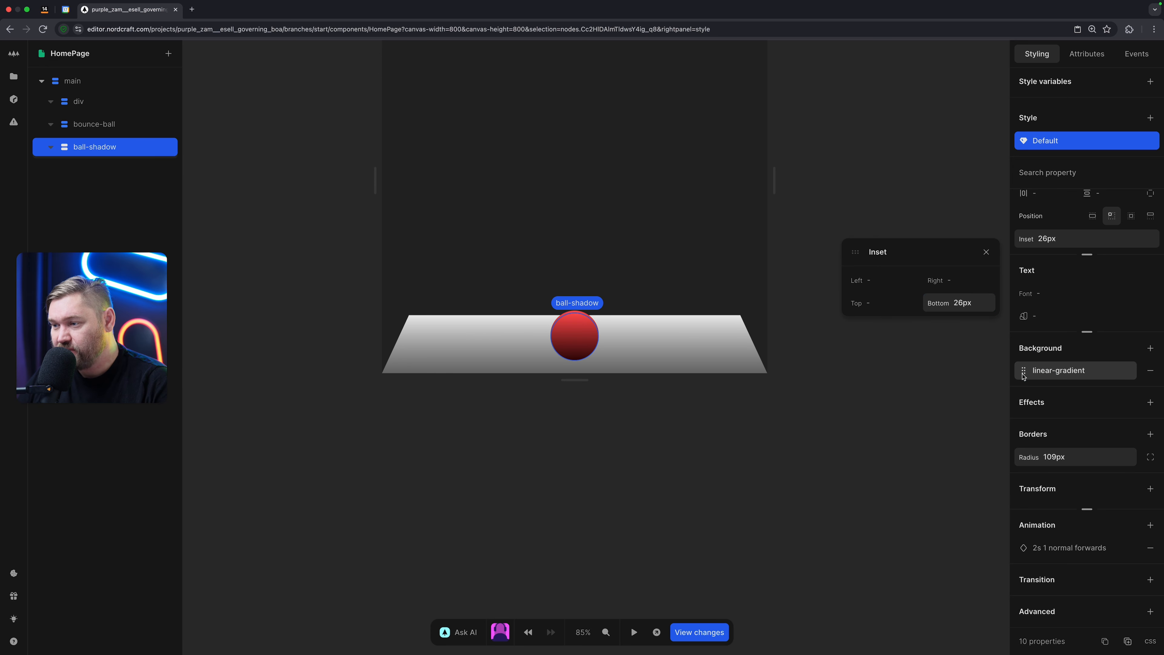
{"action": "left_click", "coordinate": [1056, 372]}
{"action": "left_click", "coordinate": [854, 201]}
{"action": "left_click", "coordinate": [737, 277]}
{"action": "left_click_drag", "start_coordinate": [737, 277], "coordinate": [608, 464]}
{"action": "left_click", "coordinate": [854, 223]}
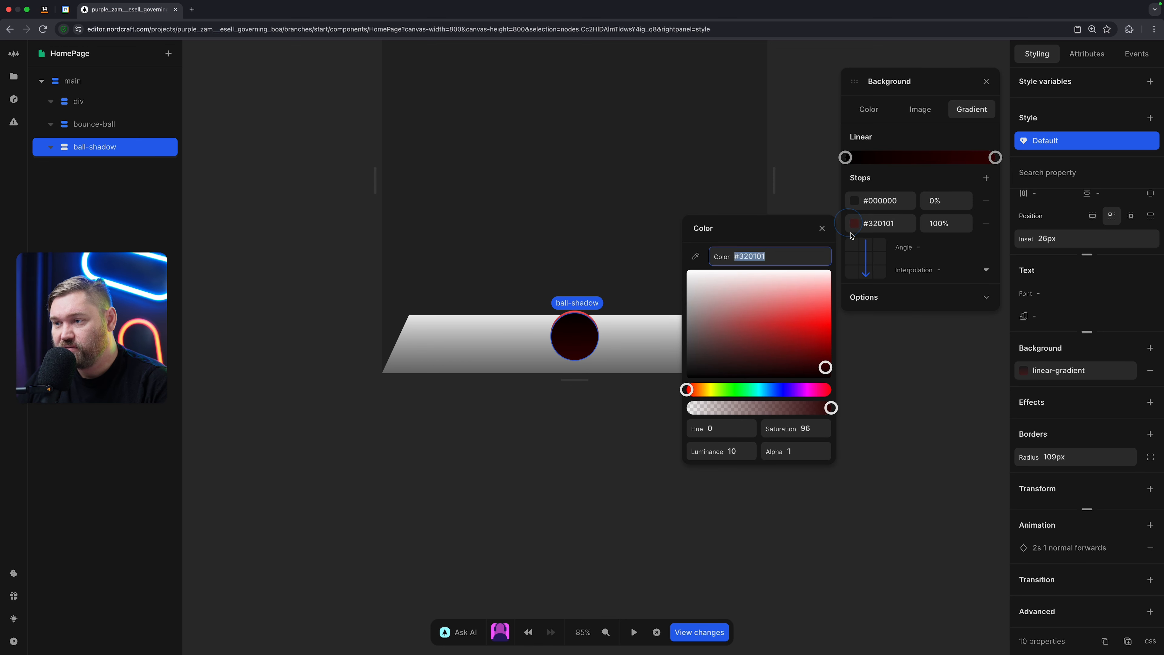
{"action": "left_click", "coordinate": [854, 223]}
{"action": "left_click", "coordinate": [855, 223]}
{"action": "left_click_drag", "start_coordinate": [698, 349], "coordinate": [694, 385]}
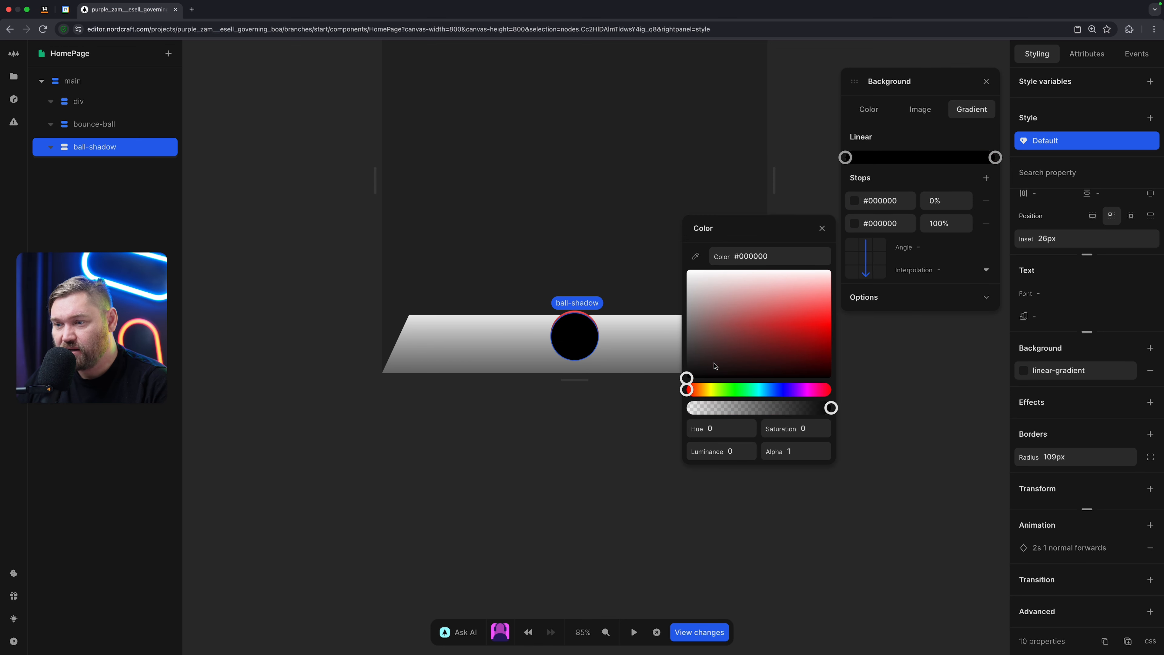
Step: Make ball-shadow's gradient semi-transparent, with alpha 0.33 on the 100% stop and 0.46 on the 0% stop
{"action": "left_click_drag", "start_coordinate": [829, 408], "coordinate": [735, 408]}
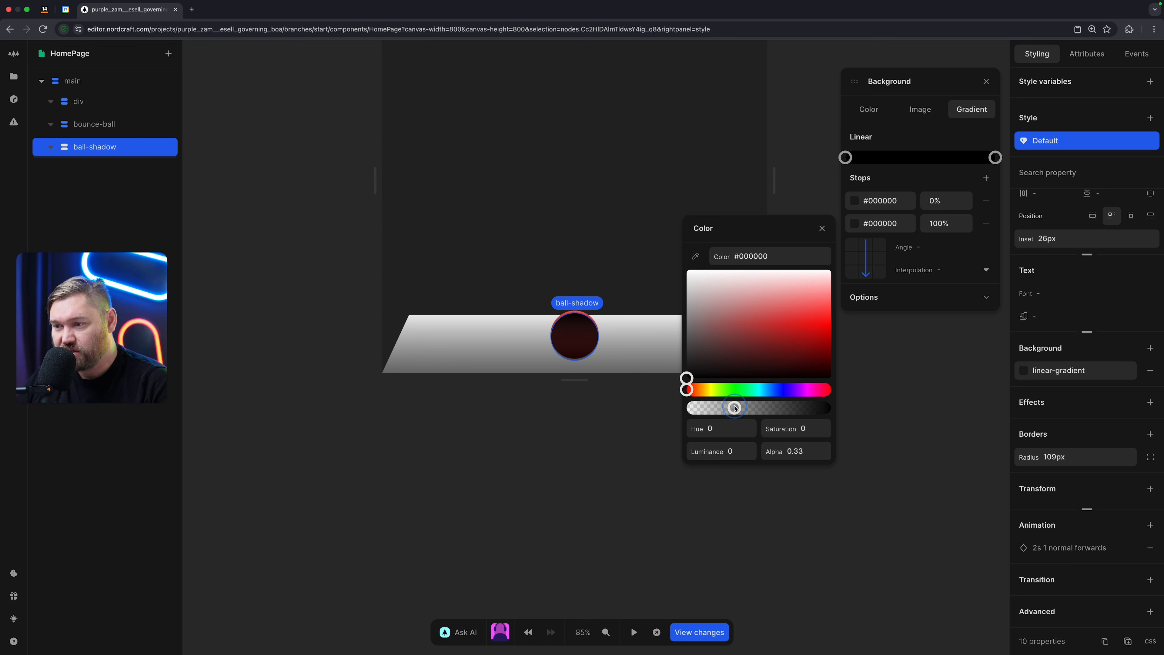
{"action": "left_click", "coordinate": [854, 200]}
{"action": "left_click_drag", "start_coordinate": [831, 385], "coordinate": [753, 386]}
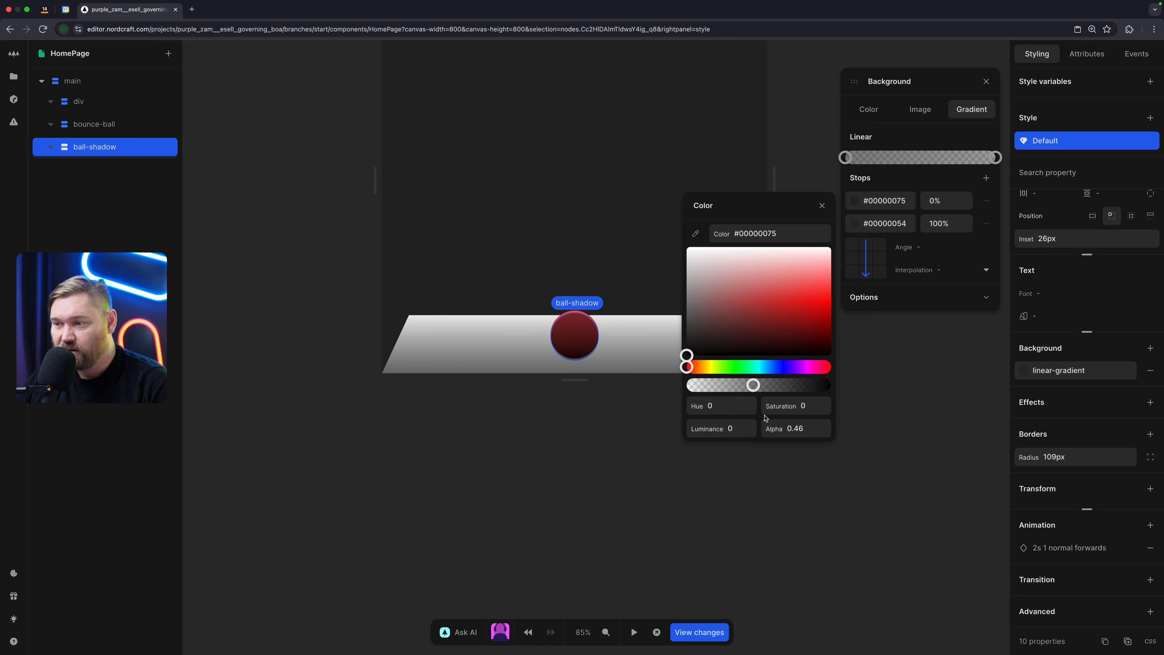
Step: Nest ball-shadow inside the floor div and centre that div's contents with a flex layout
{"action": "left_click_drag", "start_coordinate": [102, 155], "coordinate": [93, 113]}
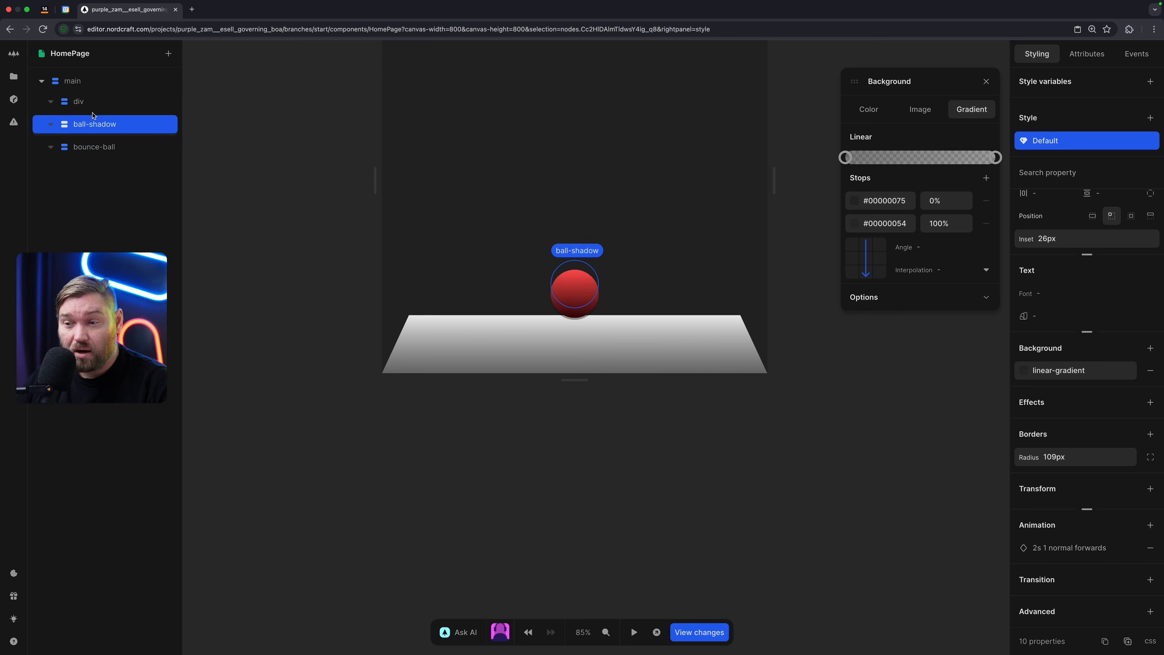
{"action": "left_click", "coordinate": [68, 148]}
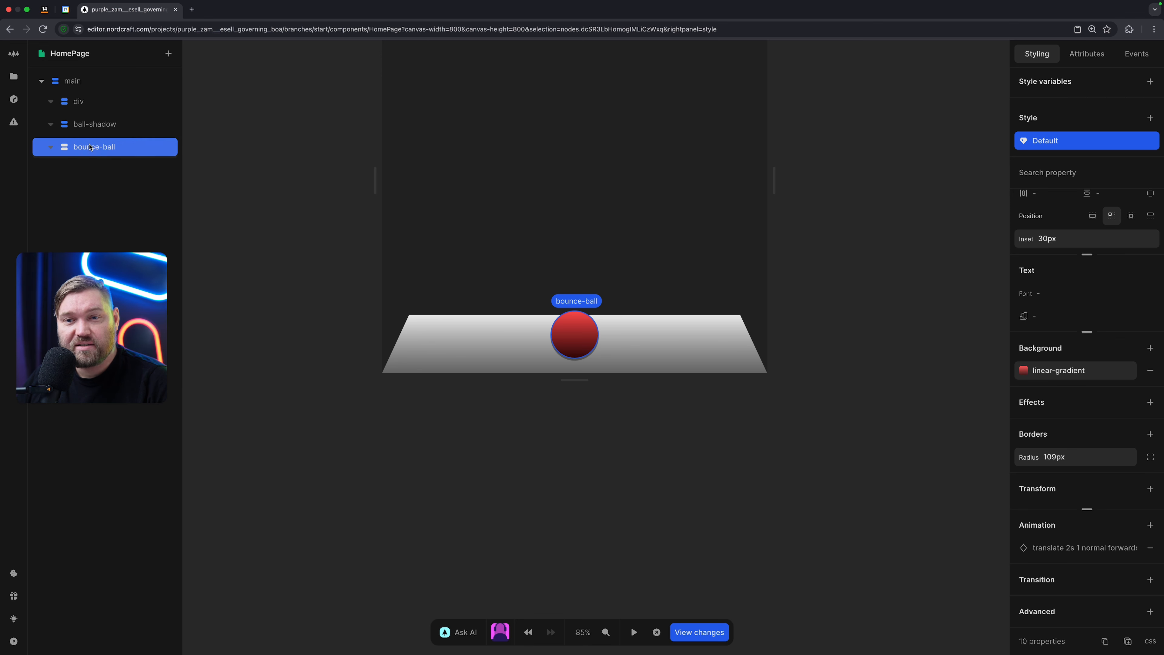
{"action": "left_click_drag", "start_coordinate": [91, 125], "coordinate": [95, 110]}
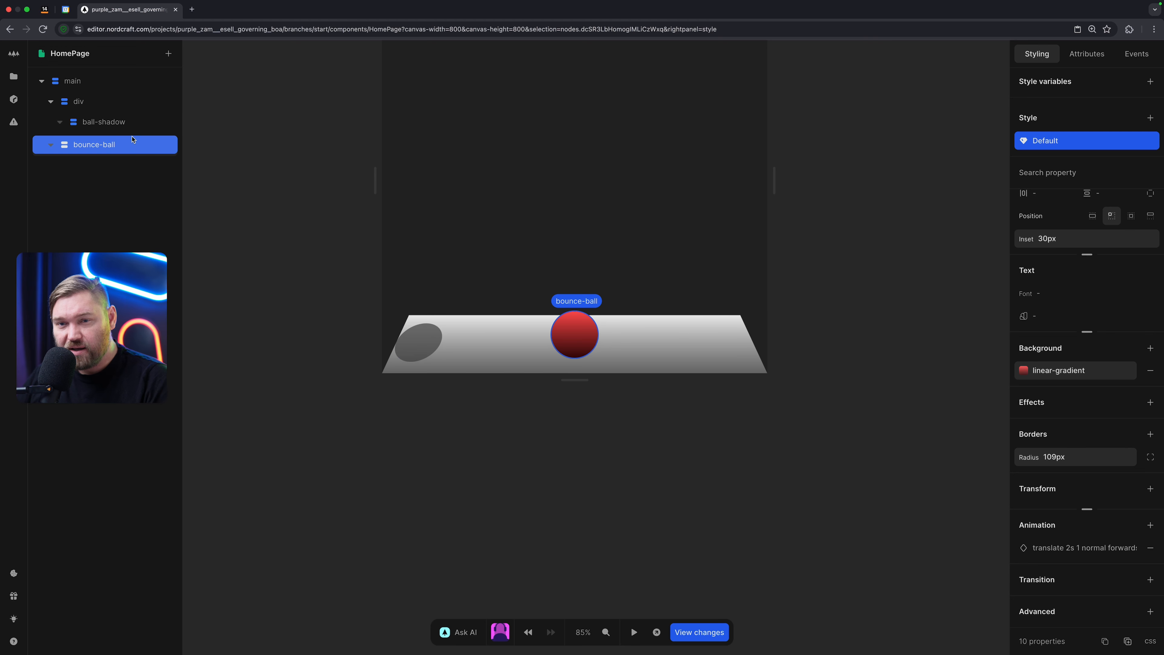
{"action": "left_click", "coordinate": [105, 105]}
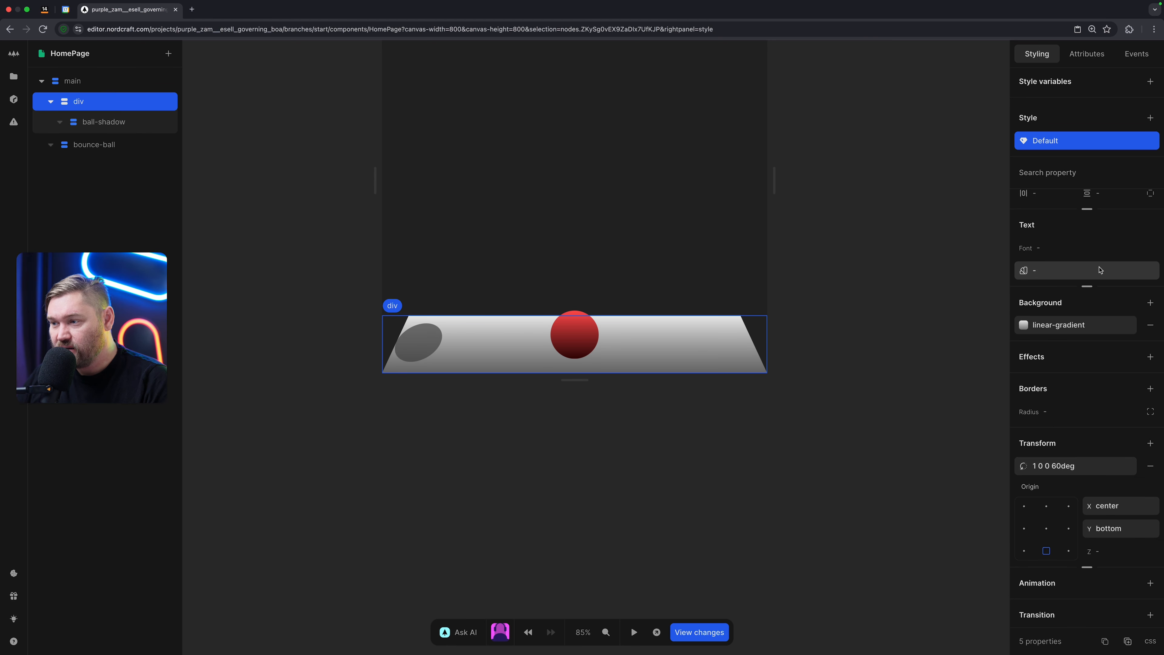
{"action": "left_click", "coordinate": [1127, 327]}
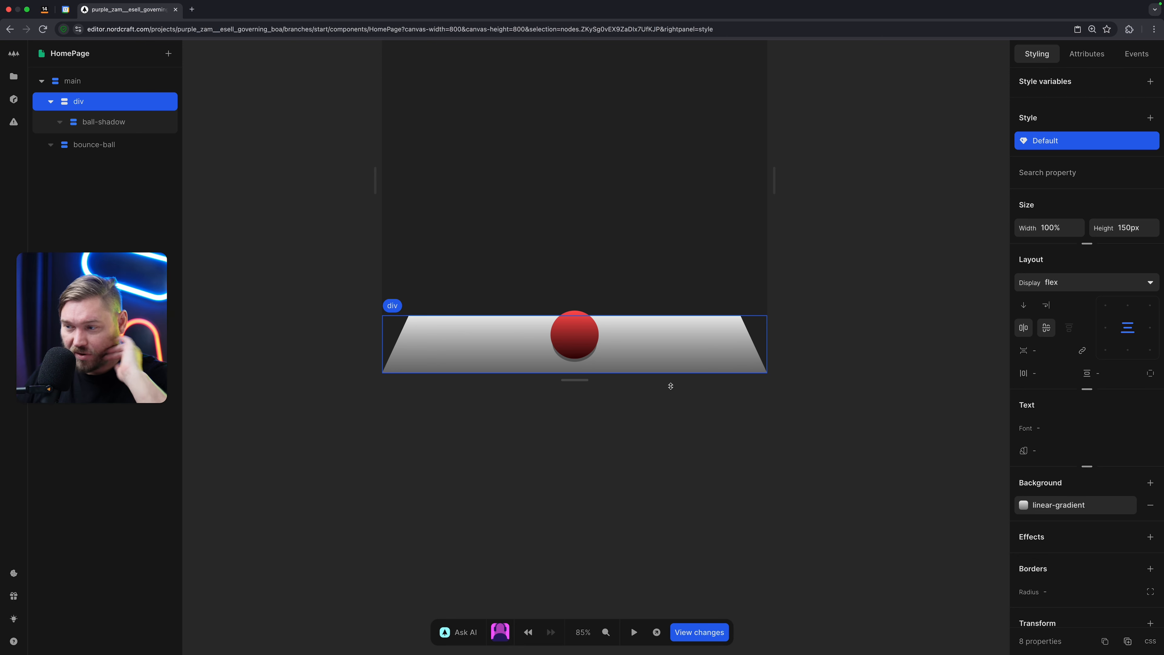
Step: Set the bottom inset of the nested ball-shadow to 0px
{"action": "left_click", "coordinate": [96, 132]}
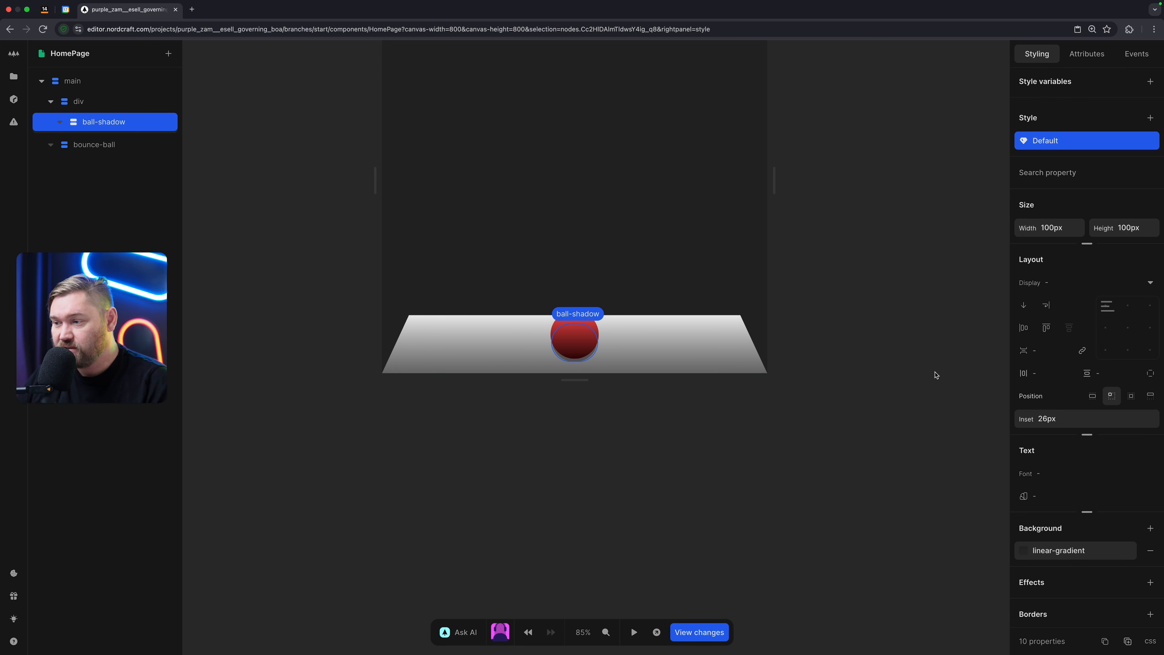
{"action": "left_click", "coordinate": [1064, 415]}
{"action": "left_click", "coordinate": [978, 399]}
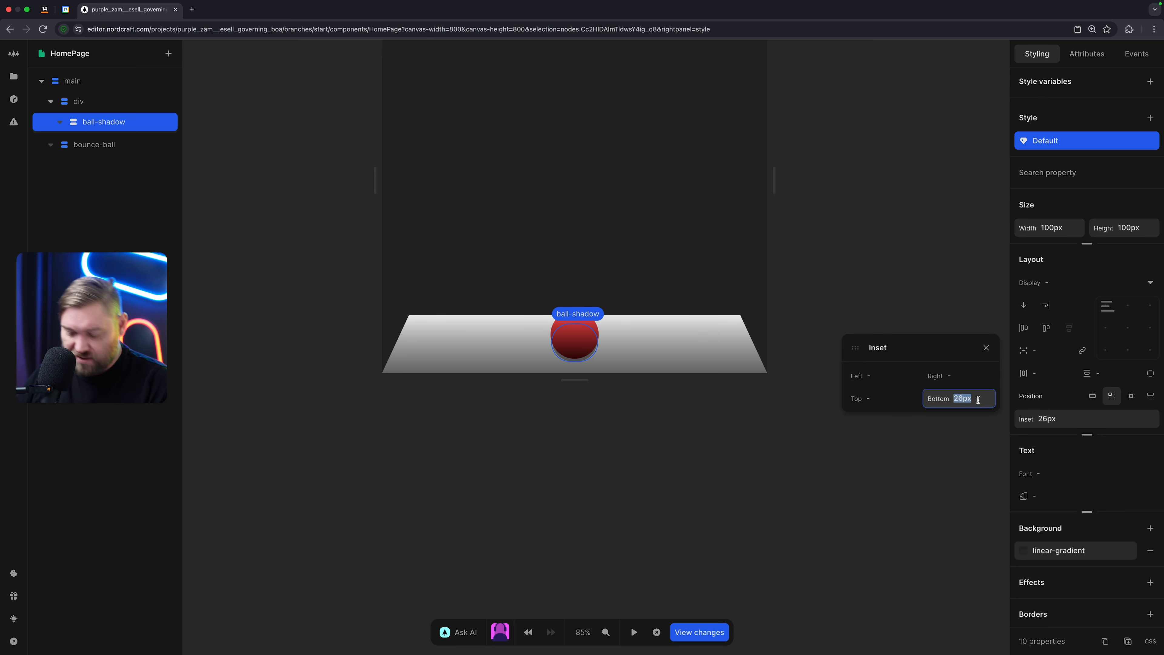
{"action": "type", "text": "0"}
{"action": "key", "text": "Tab"}
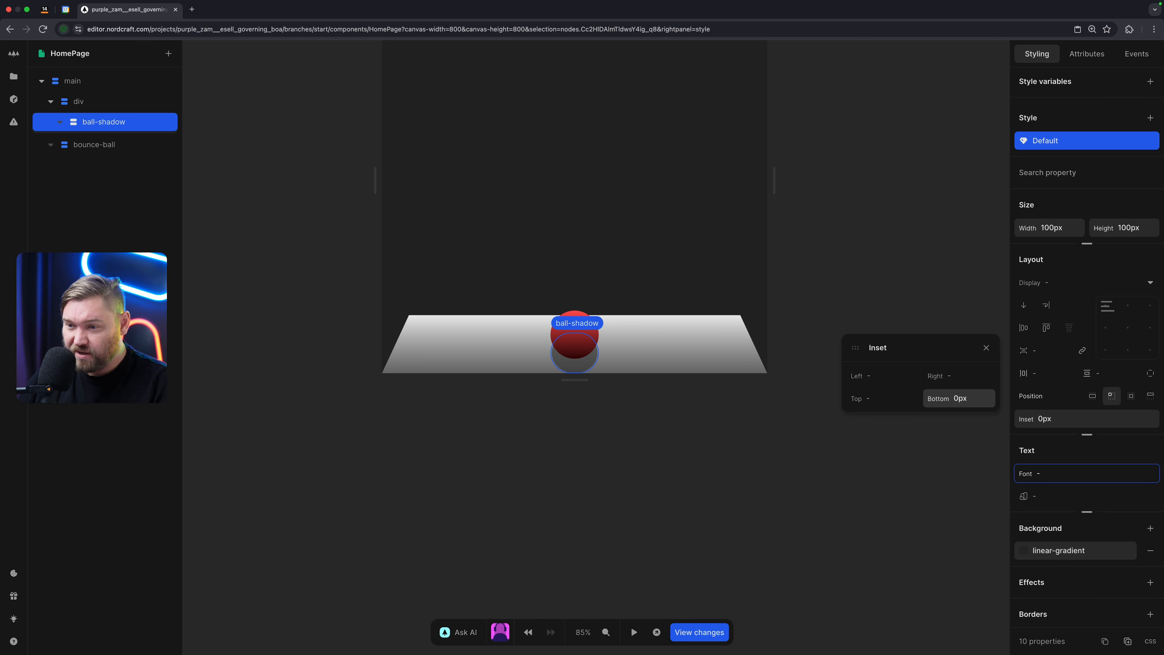
{"action": "left_click", "coordinate": [782, 472]}
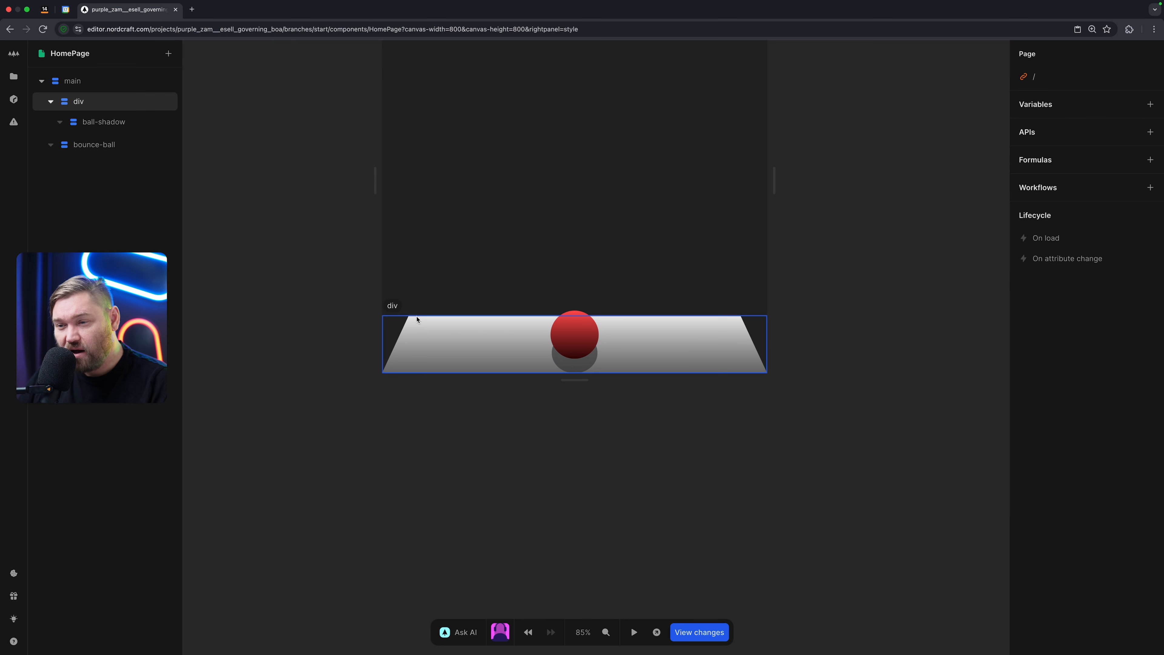
Step: Raise ball-shadow on the floor by setting its bottom inset to 14px
{"action": "left_click", "coordinate": [150, 121]}
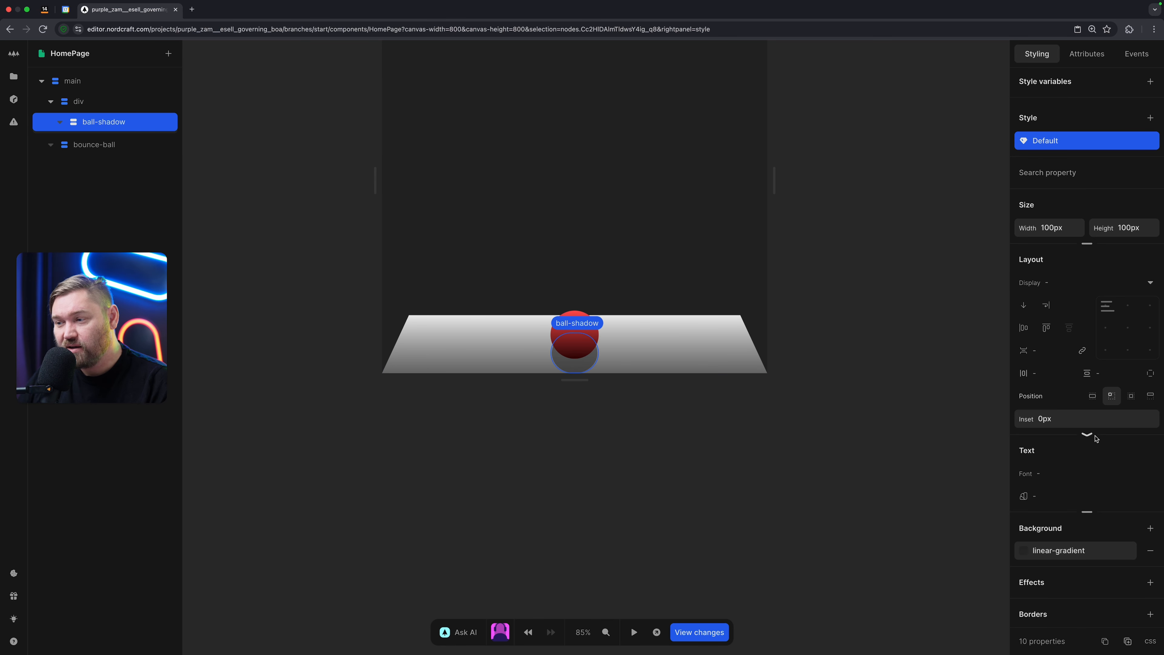
{"action": "left_click", "coordinate": [1095, 423]}
{"action": "key", "text": "Tab"}
{"action": "key", "text": "Tab"}
{"action": "key", "text": "Tab"}
{"action": "key", "text": "Up"}
{"action": "key", "text": "Up"}
{"action": "key", "text": "Up"}
{"action": "key", "text": "Up"}
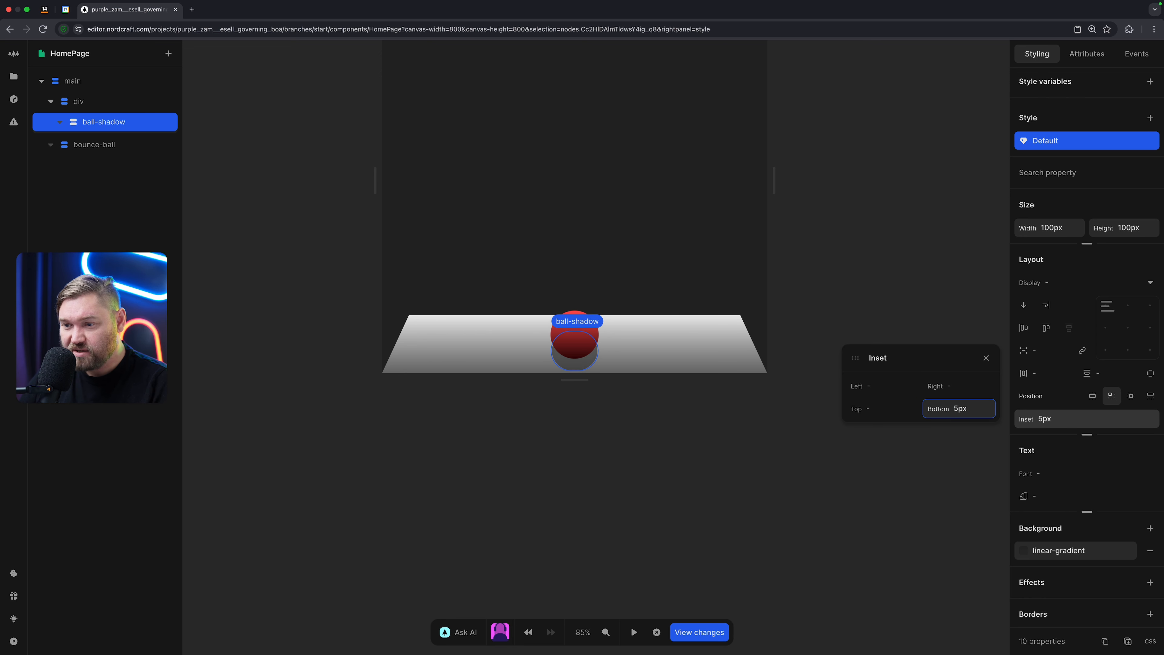
{"action": "key", "text": "shift+Up"}
{"action": "key", "text": "Down"}
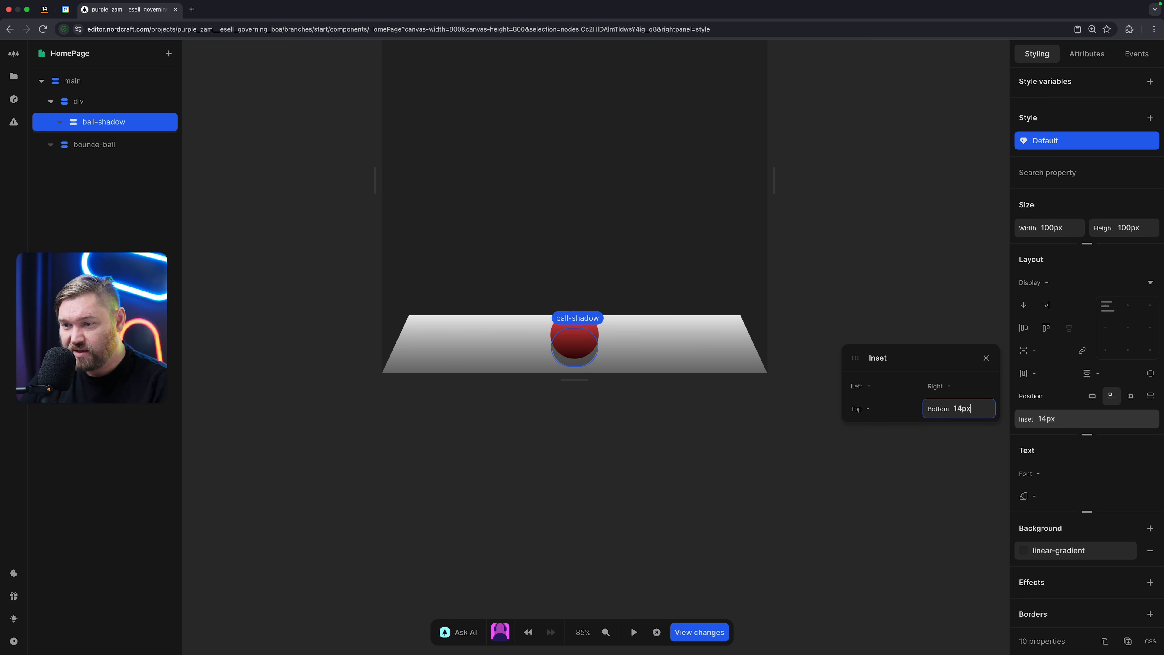
{"action": "left_click", "coordinate": [766, 532]}
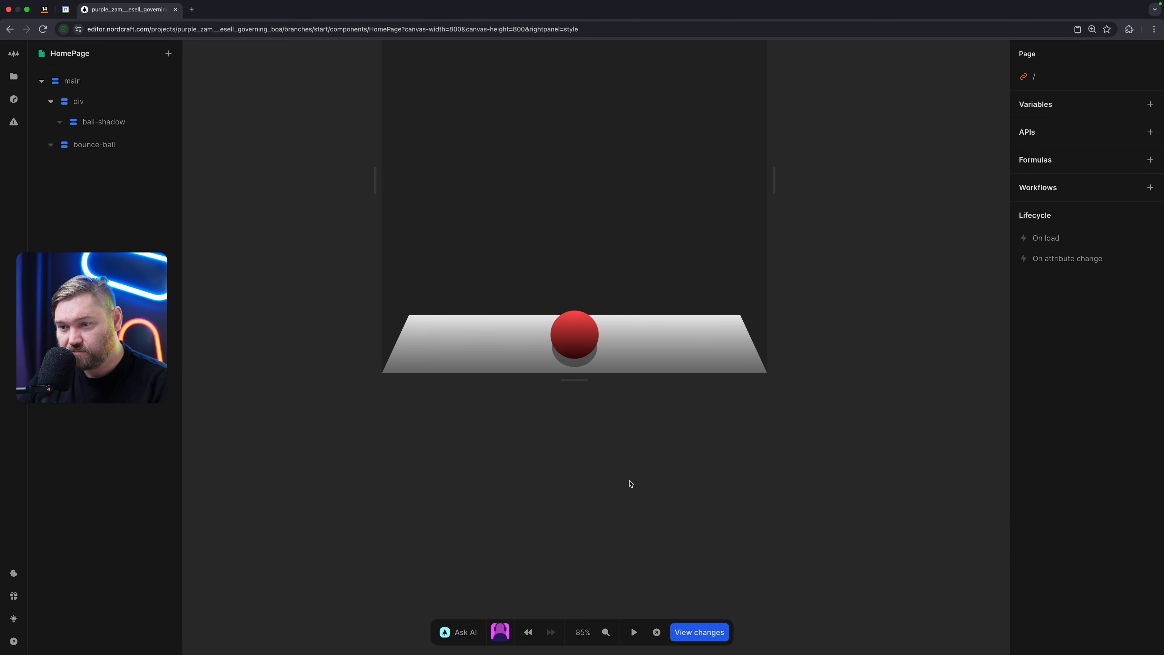
Step: Set the width of ball-shadow to 90px
{"action": "left_click", "coordinate": [104, 121]}
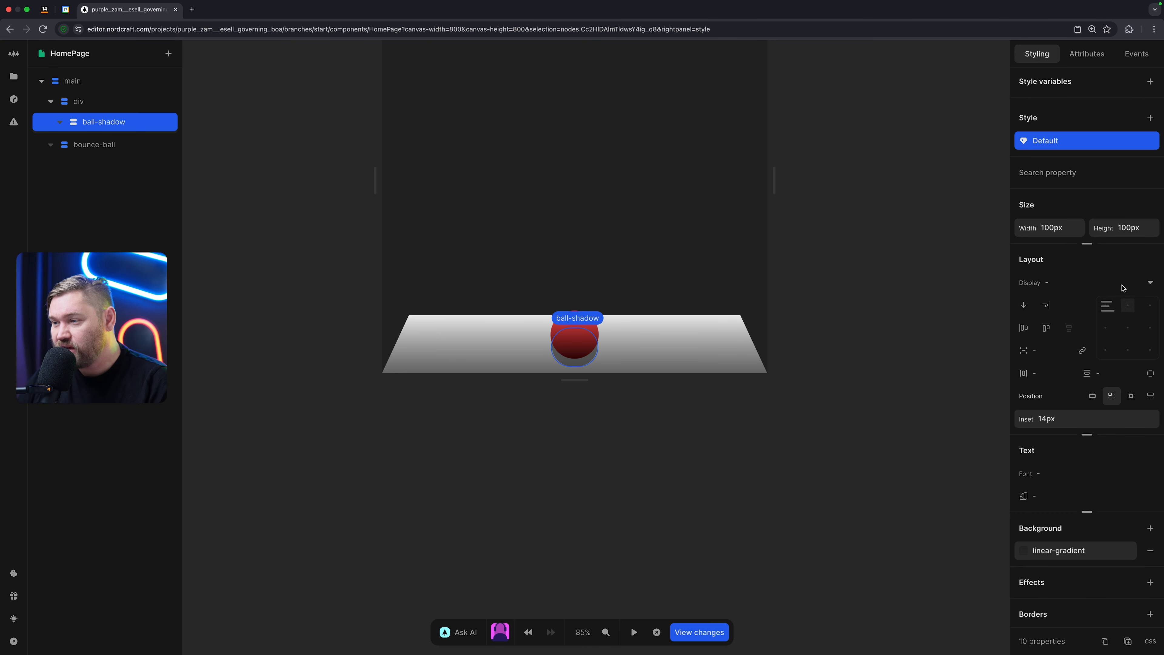
{"action": "left_click", "coordinate": [1064, 228]}
{"action": "type", "text": "80px"}
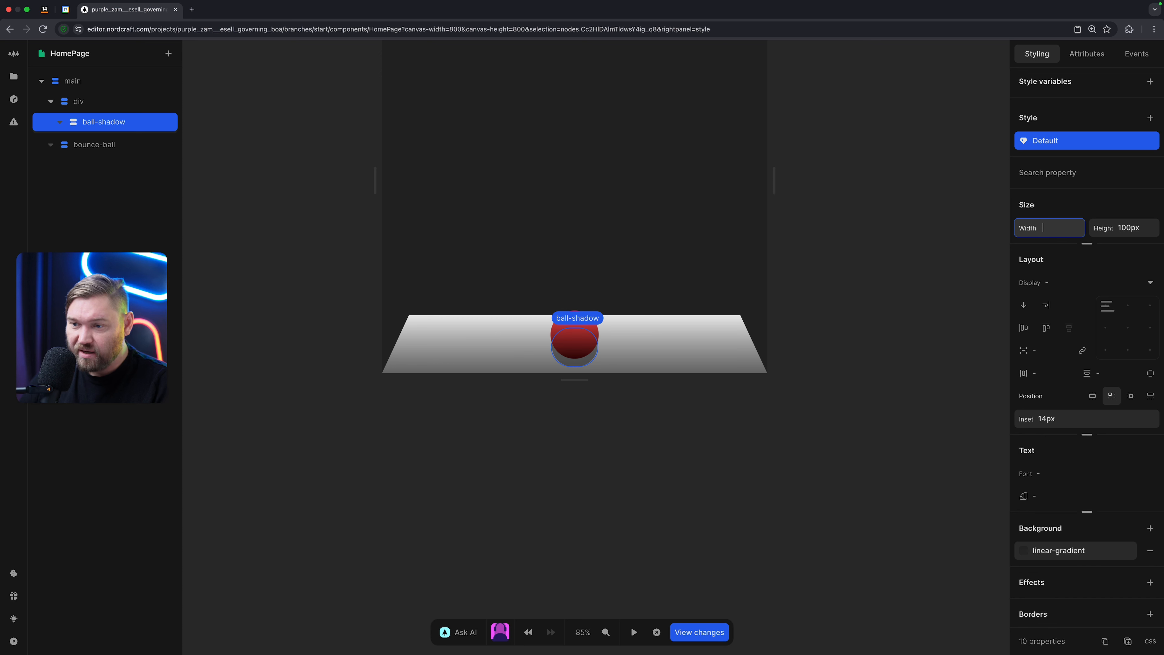
{"action": "key", "text": "Tab"}
{"action": "key", "text": "shift+Tab"}
{"action": "type", "text": "90px"}
{"action": "key", "text": "Return"}
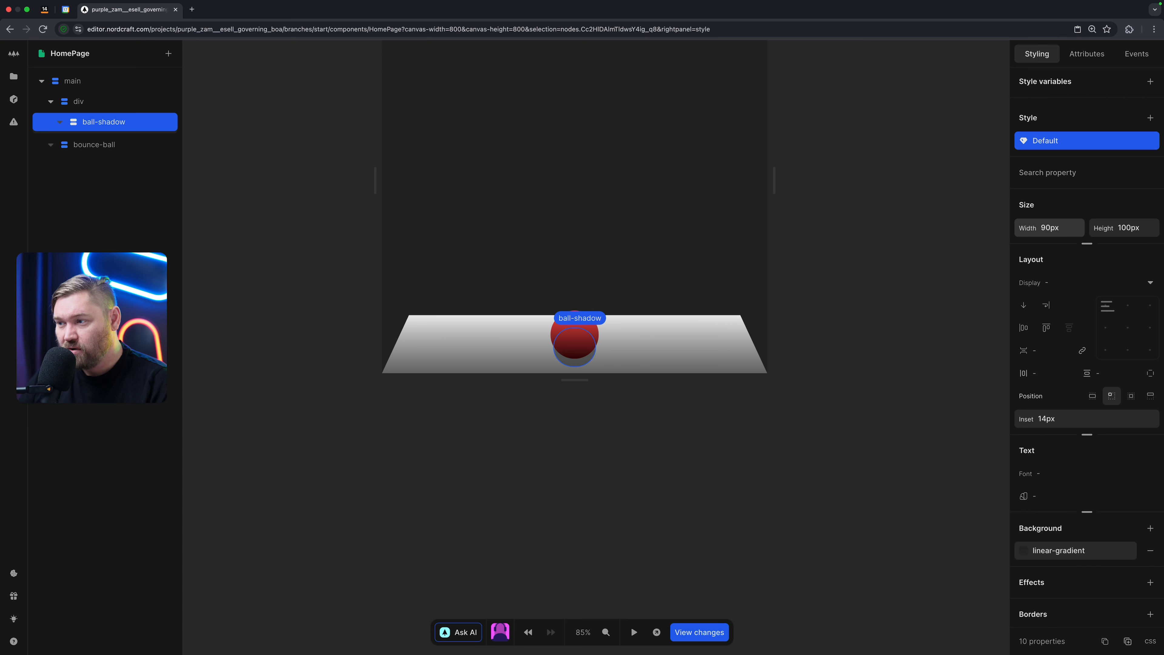
{"action": "left_click", "coordinate": [1135, 225]}
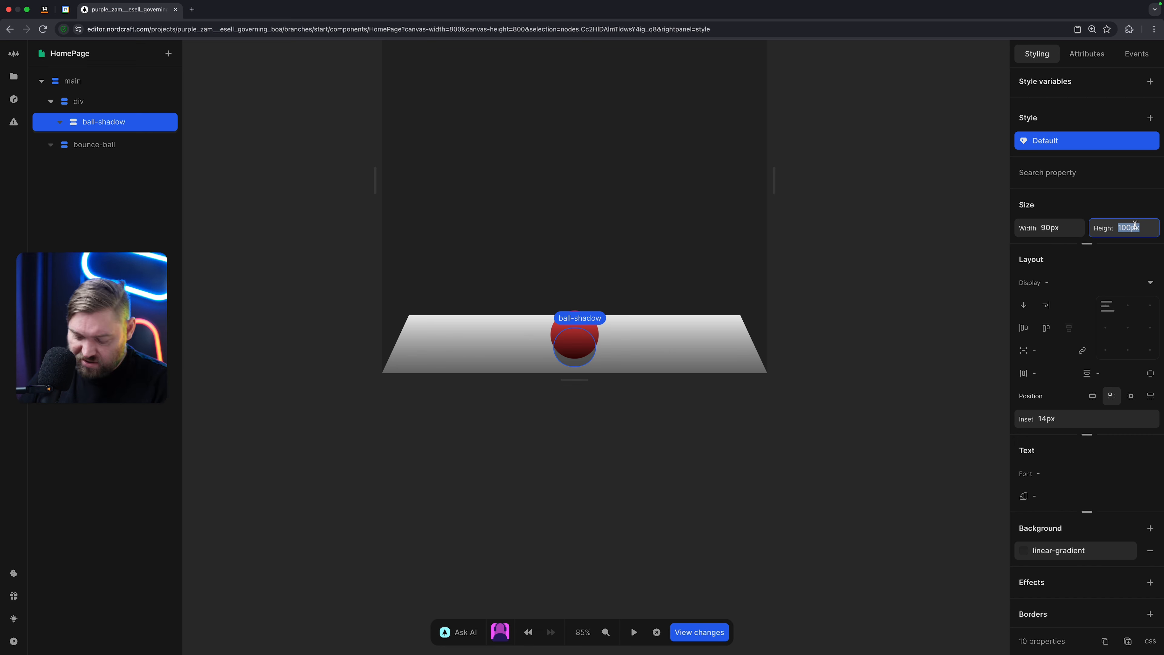
{"action": "left_click", "coordinate": [798, 405]}
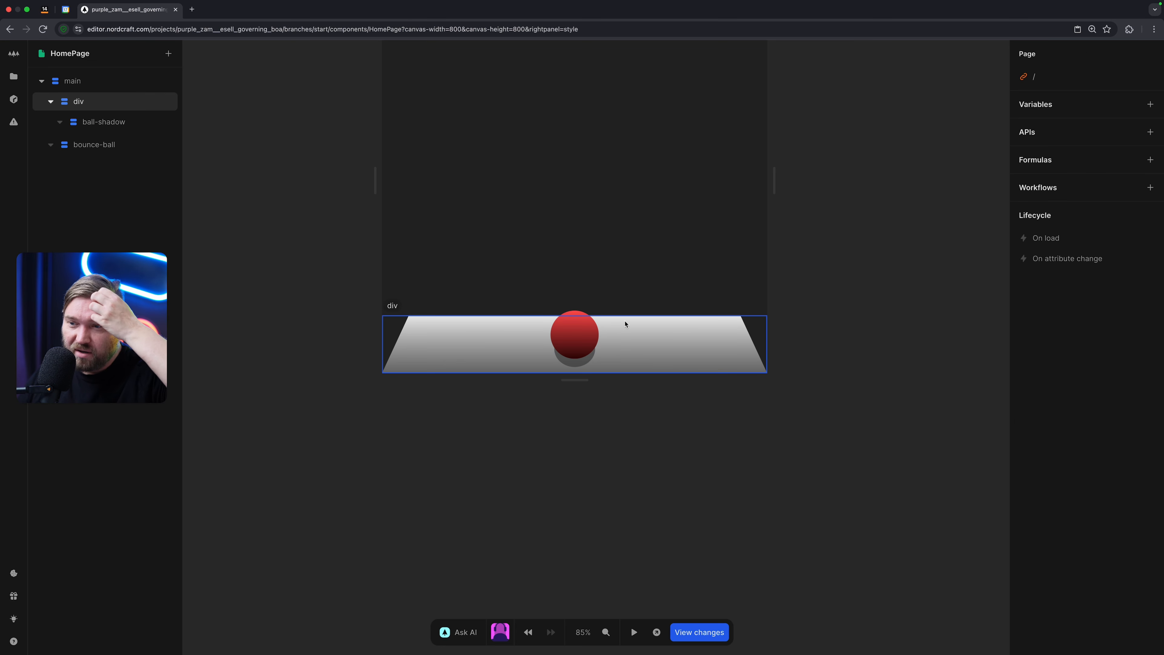
Step: Set both the width and the height of ball-shadow to 95px
{"action": "left_click", "coordinate": [142, 123]}
{"action": "left_click", "coordinate": [1061, 229]}
{"action": "key", "text": "Up"}
{"action": "key", "text": "Up"}
{"action": "key", "text": "Up"}
{"action": "key", "text": "Up"}
{"action": "key", "text": "Up"}
{"action": "key", "text": "Tab"}
{"action": "key", "text": "Up"}
{"action": "key", "text": "Up"}
{"action": "key", "text": "Up"}
{"action": "key", "text": "Up"}
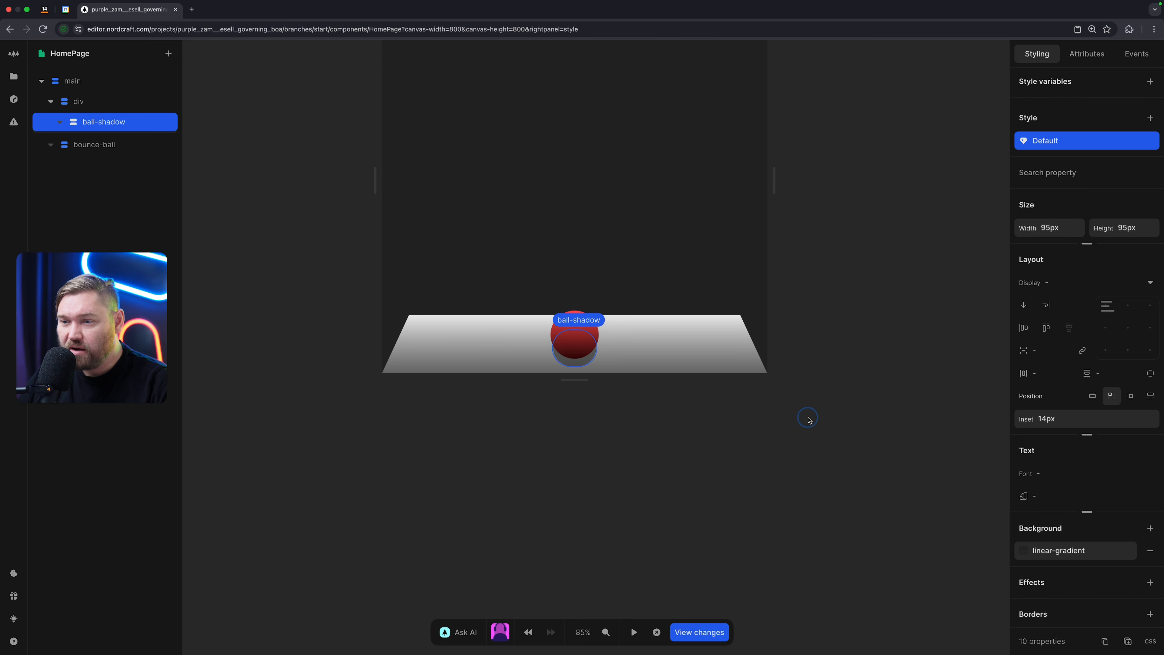
{"action": "left_click", "coordinate": [802, 418]}
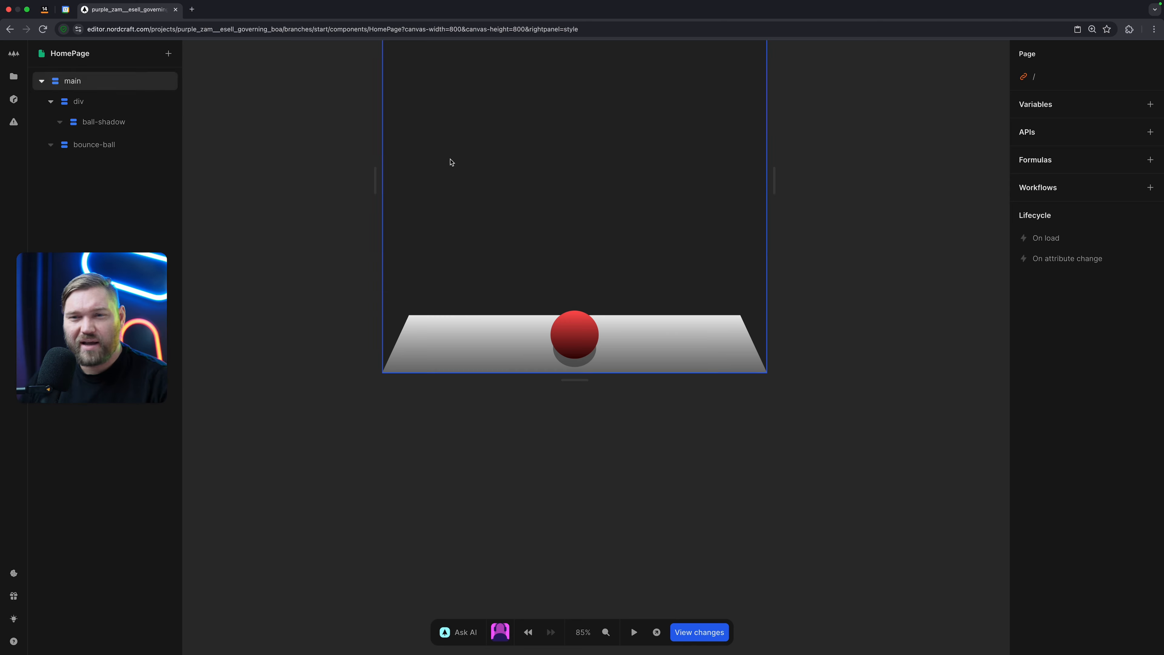
Step: Restore ball-shadow's width and height to 100px each
{"action": "left_click", "coordinate": [575, 344]}
{"action": "left_click", "coordinate": [1065, 232]}
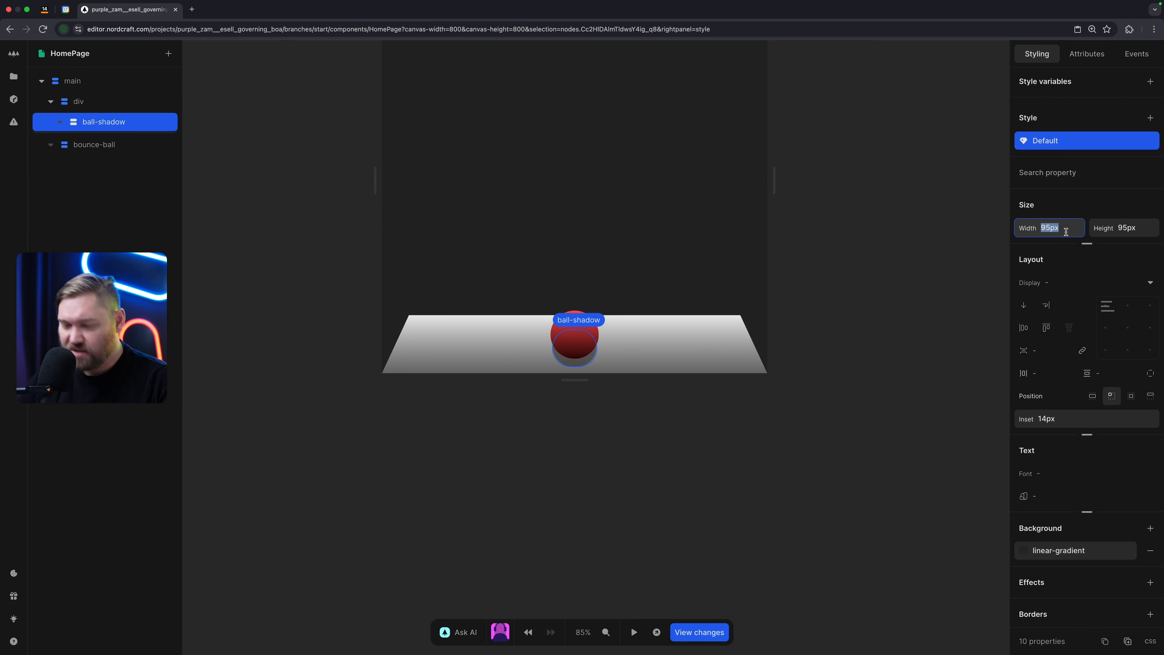
{"action": "type", "text": "100"}
{"action": "key", "text": "Tab"}
{"action": "type", "text": "100"}
{"action": "key", "text": "Tab"}
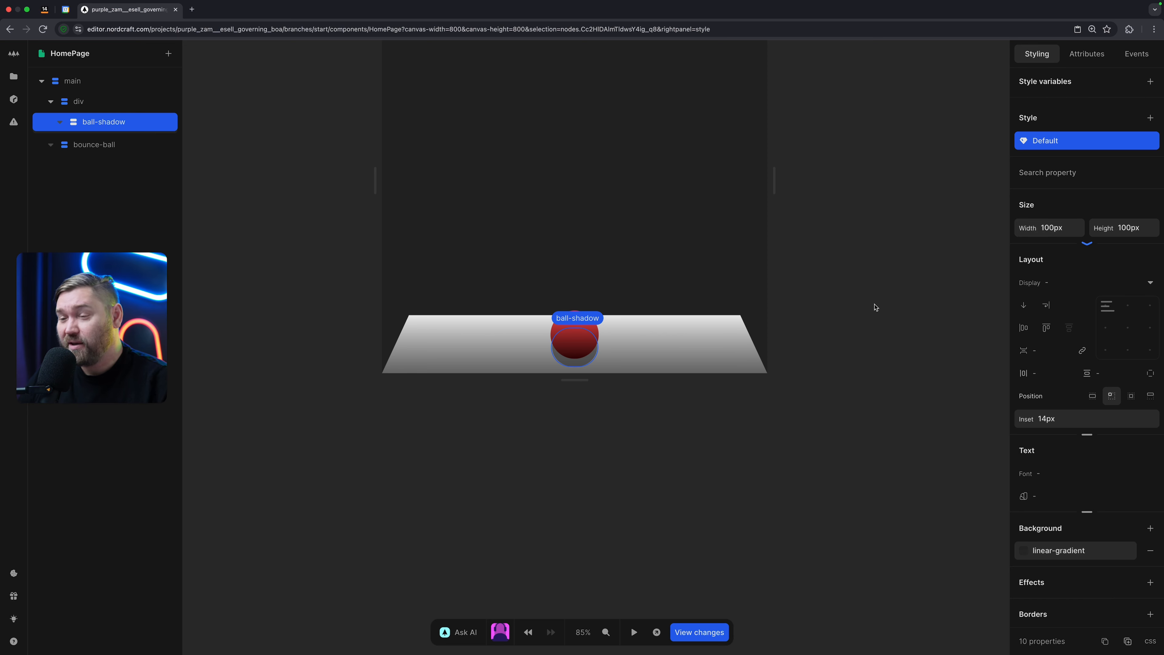
{"action": "left_click", "coordinate": [907, 386]}
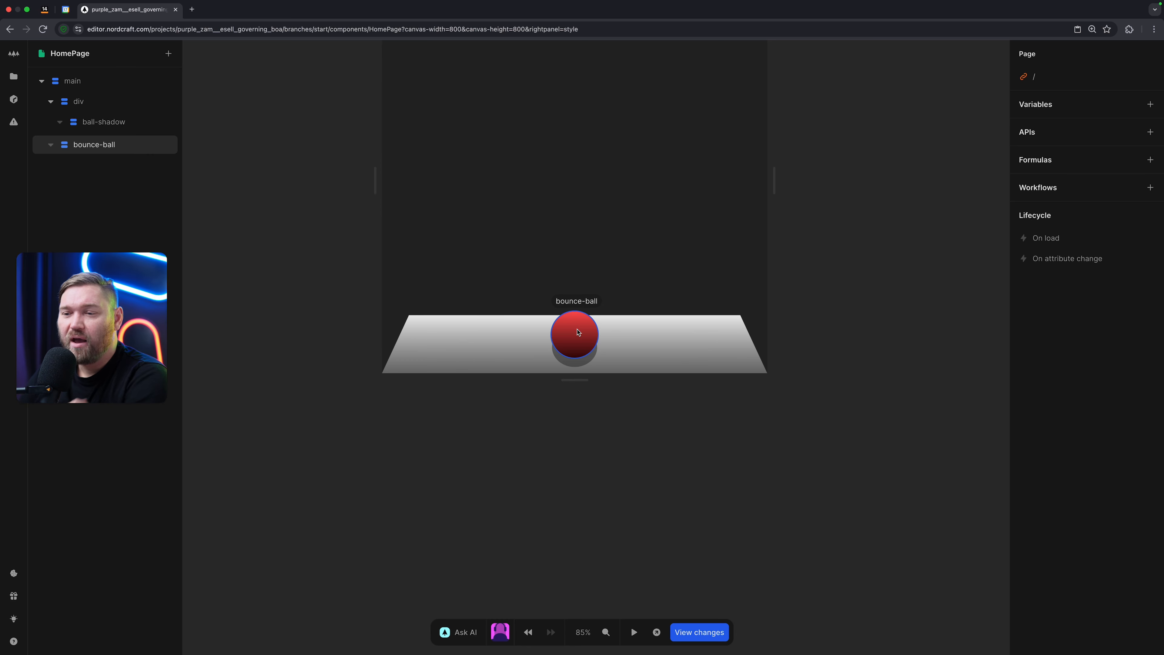
Step: Add an advanced filter property with the value blur(10px) to ball-shadow
{"action": "left_click", "coordinate": [574, 364]}
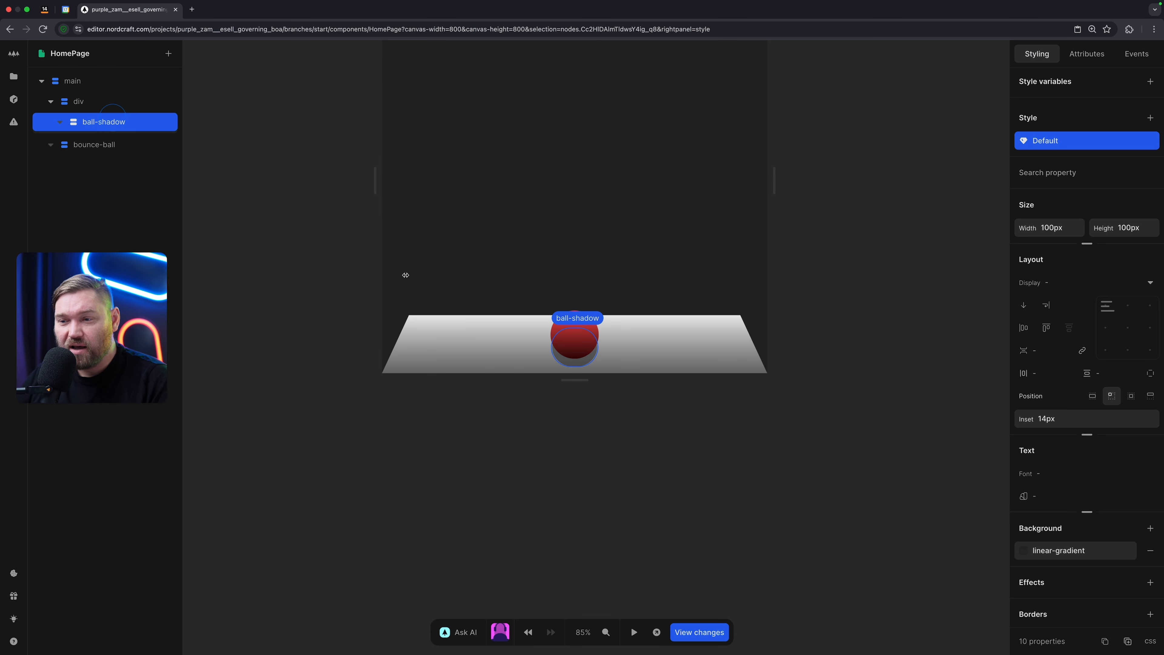
{"action": "scroll", "coordinate": [1110, 567], "scroll_direction": "down", "scroll_amount": 2}
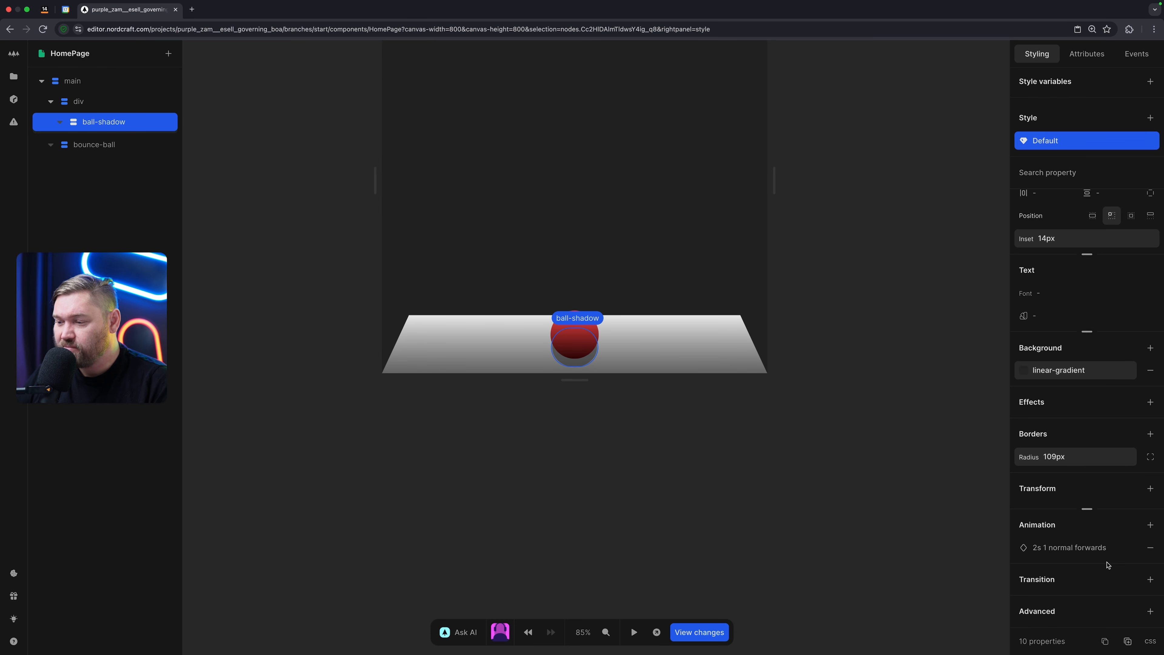
{"action": "left_click", "coordinate": [1150, 611]}
{"action": "type", "text": "filter"}
{"action": "key", "text": "Return"}
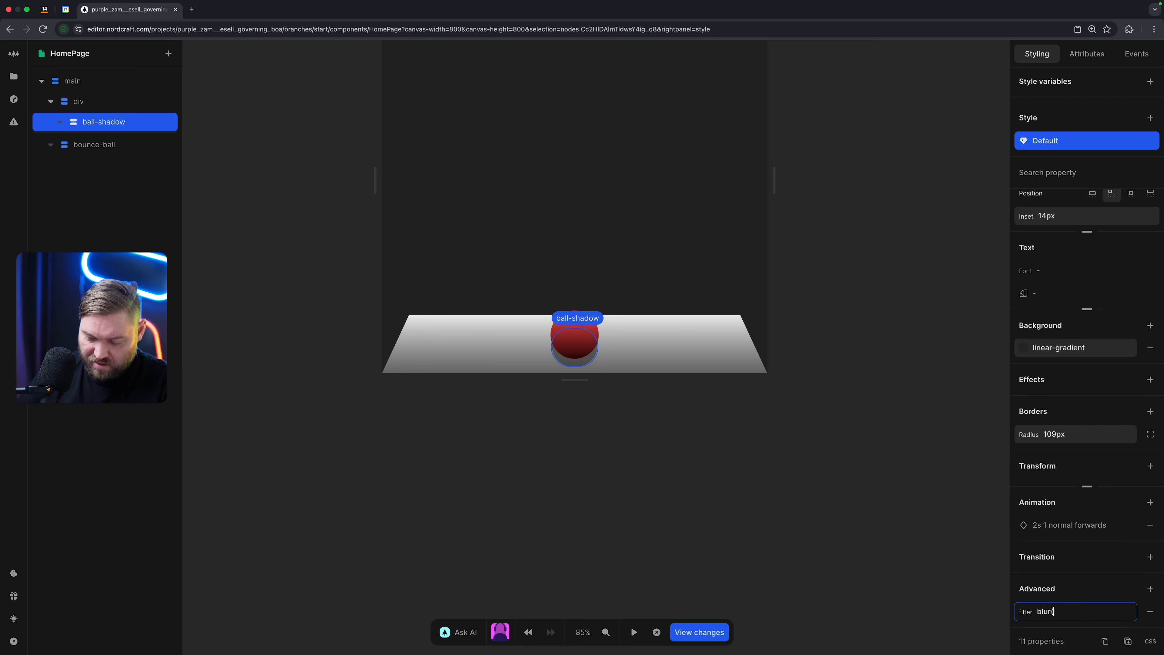
{"action": "type", "text": "blur(10px)"}
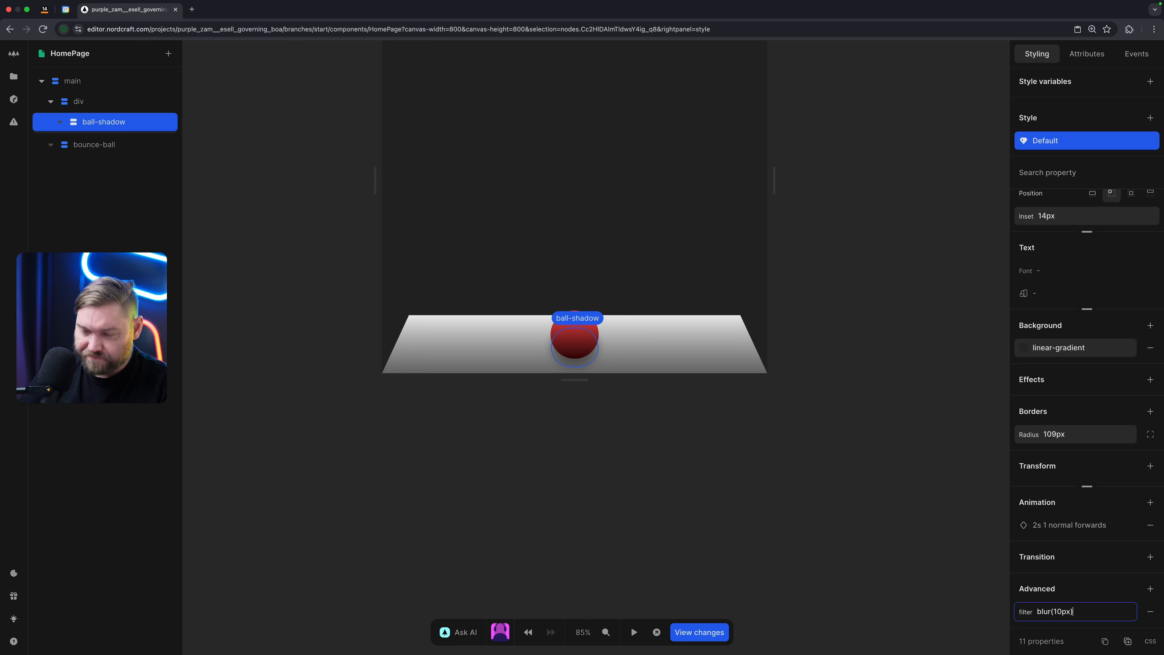
{"action": "key", "text": "Tab"}
{"action": "left_click", "coordinate": [918, 460]}
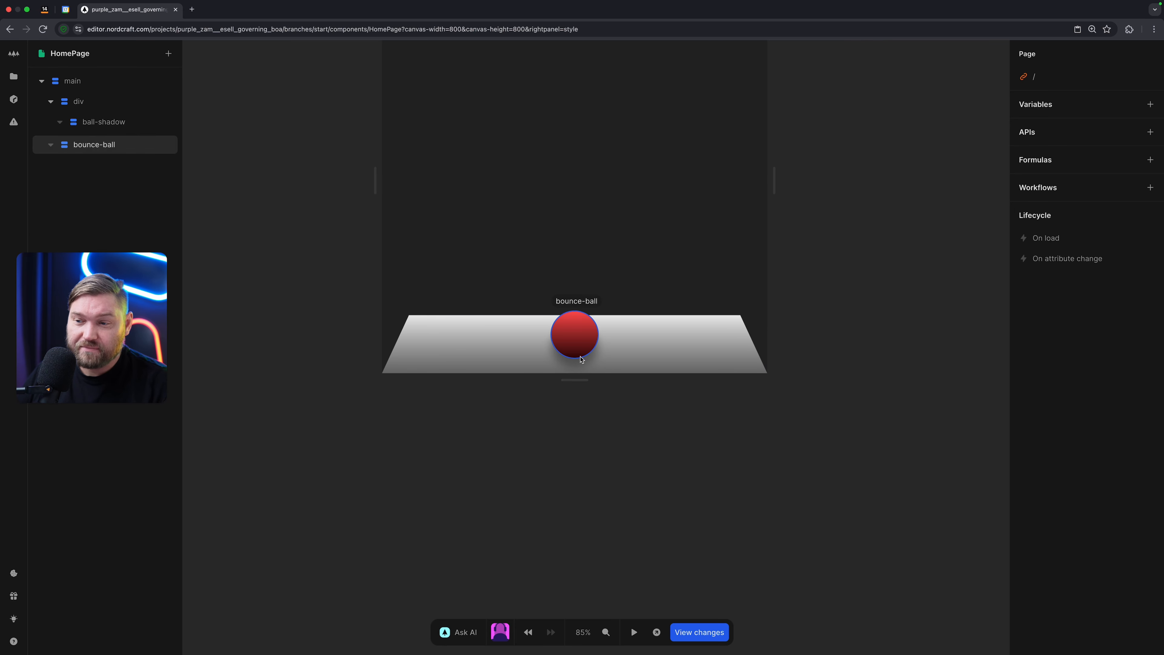
Step: Darken ball-shadow's gradient by raising the stops' opacity to #000000a3 at 0% and #00000091 at 100%
{"action": "left_click", "coordinate": [123, 122]}
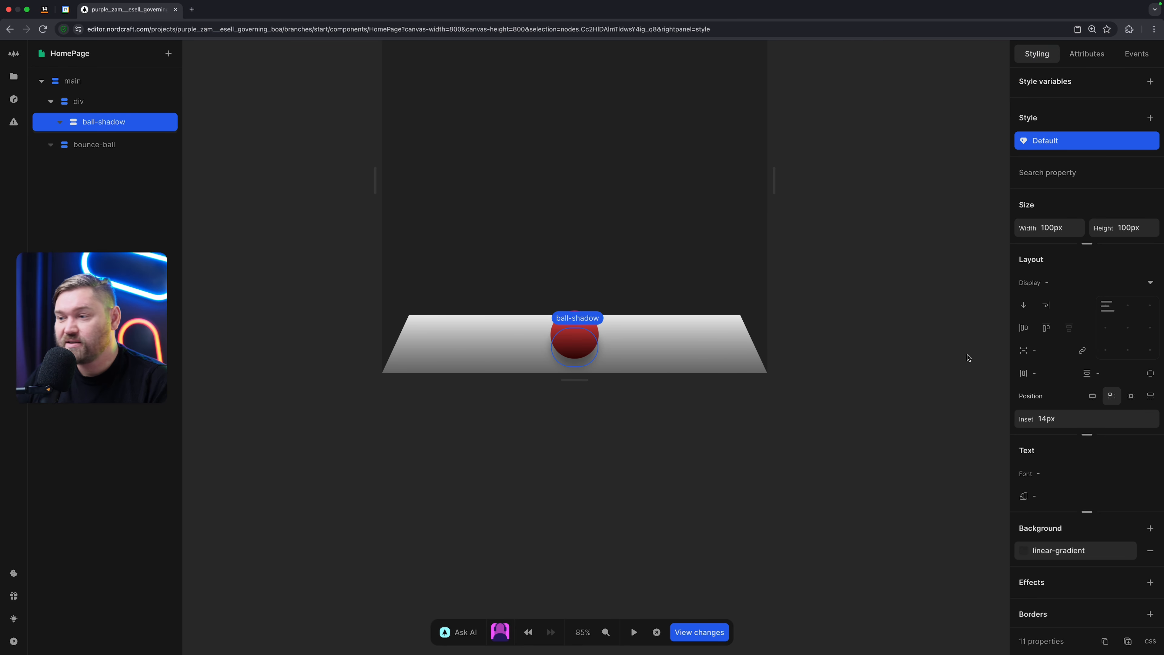
{"action": "scroll", "coordinate": [1093, 470], "scroll_direction": "down", "scroll_amount": 1}
{"action": "left_click", "coordinate": [1058, 534]}
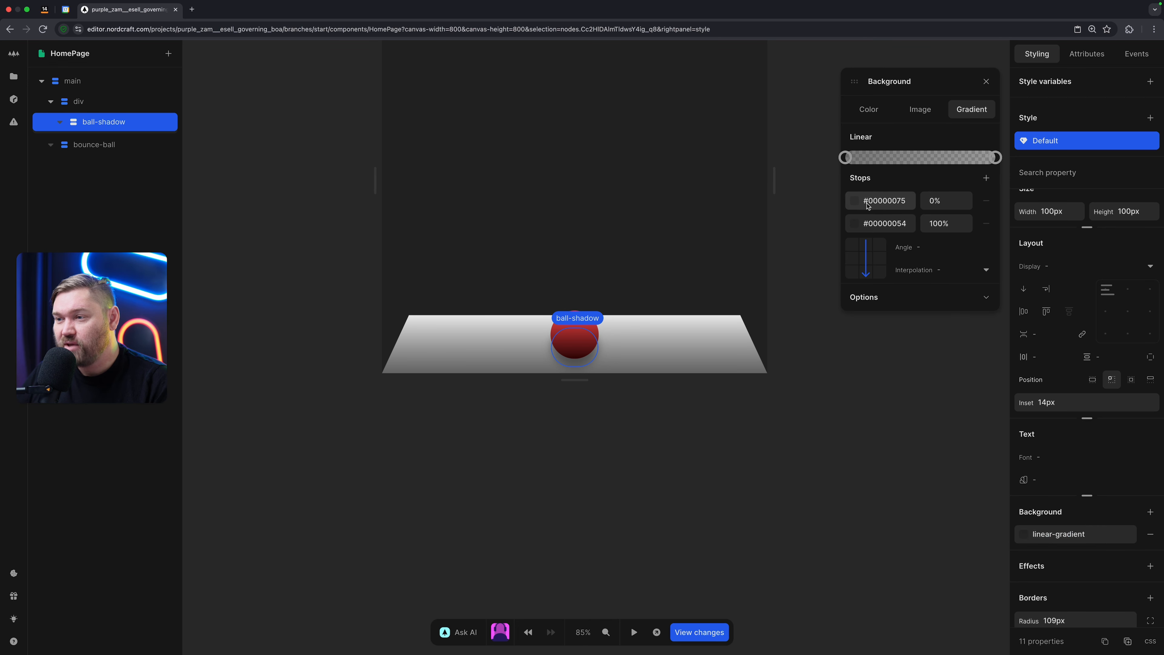
{"action": "left_click", "coordinate": [853, 202]}
{"action": "left_click_drag", "start_coordinate": [756, 385], "coordinate": [780, 389]}
{"action": "left_click", "coordinate": [854, 223]}
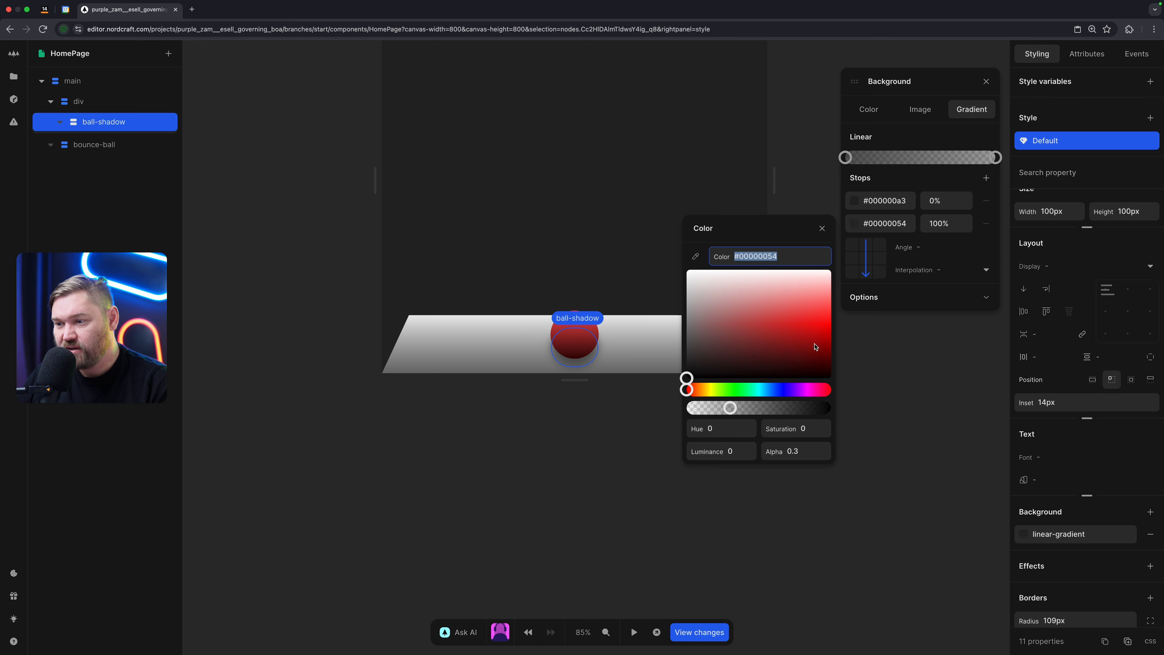
{"action": "left_click_drag", "start_coordinate": [732, 415], "coordinate": [770, 415]}
{"action": "left_click", "coordinate": [603, 470]}
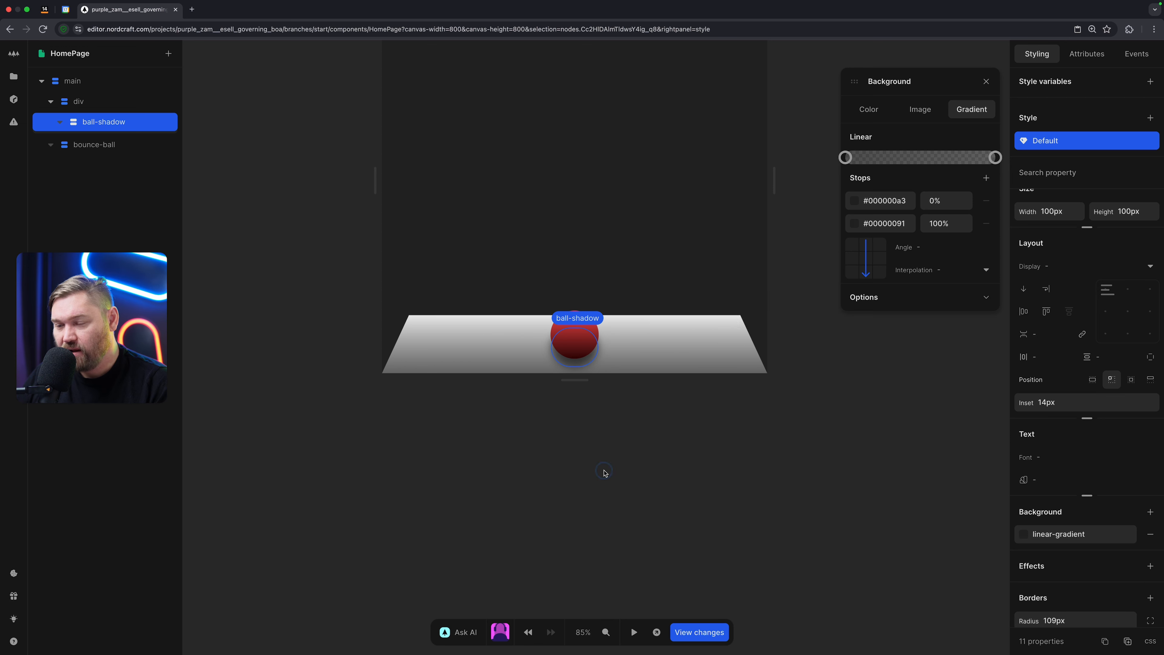
{"action": "left_click", "coordinate": [604, 472]}
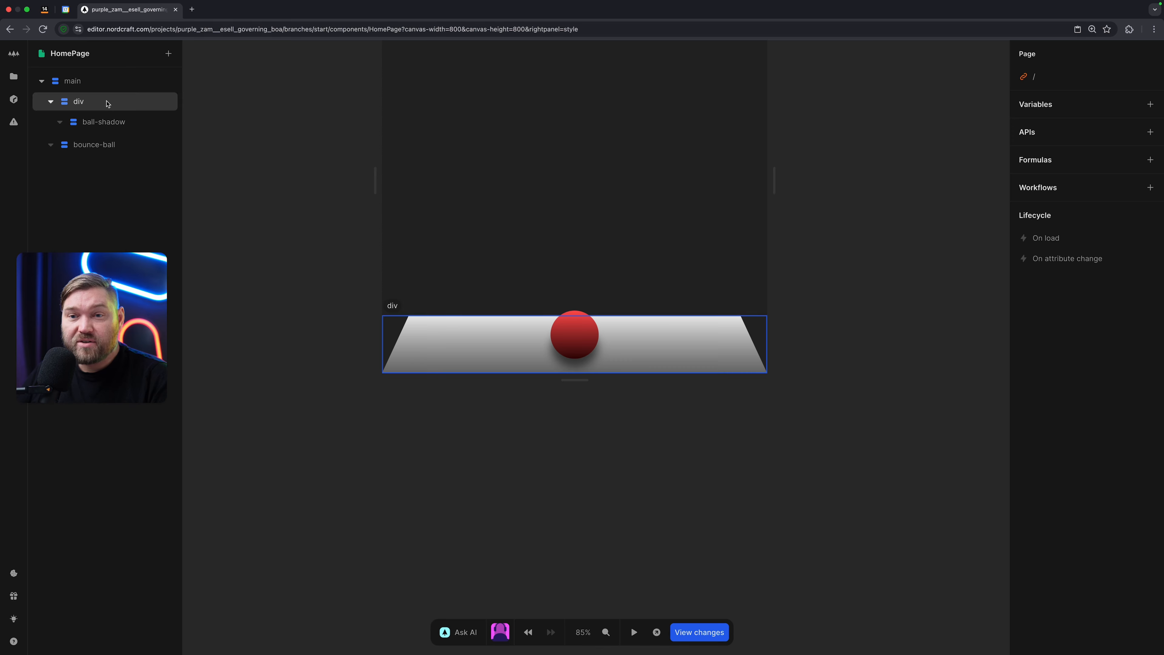
Step: Open ball-shadow's 2s animation and add a translate keyframe at 0s with Y set to 50px
{"action": "left_click", "coordinate": [94, 145]}
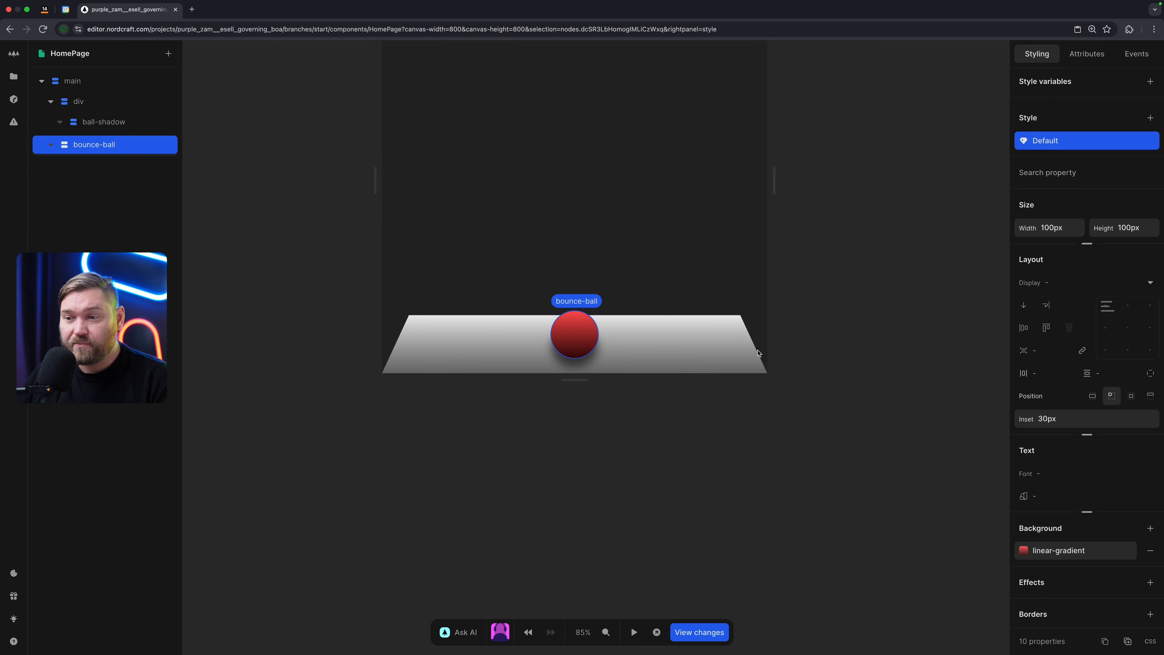
{"action": "left_click", "coordinate": [141, 128]}
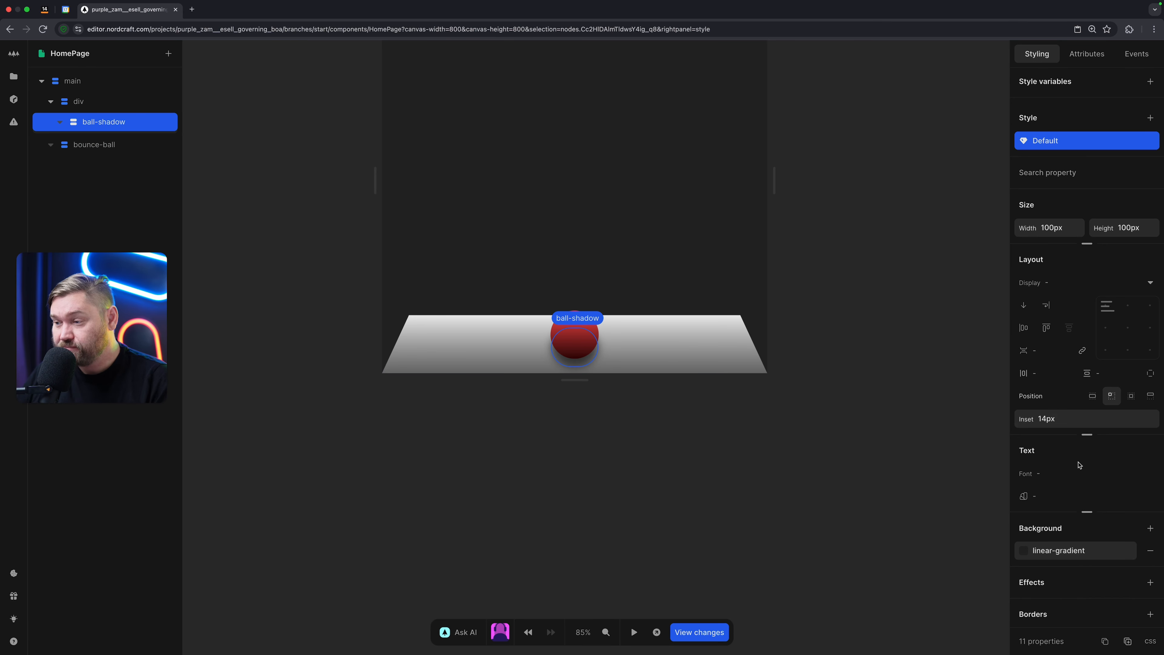
{"action": "scroll", "coordinate": [1079, 465], "scroll_direction": "down", "scroll_amount": 5}
{"action": "left_click", "coordinate": [1078, 525]}
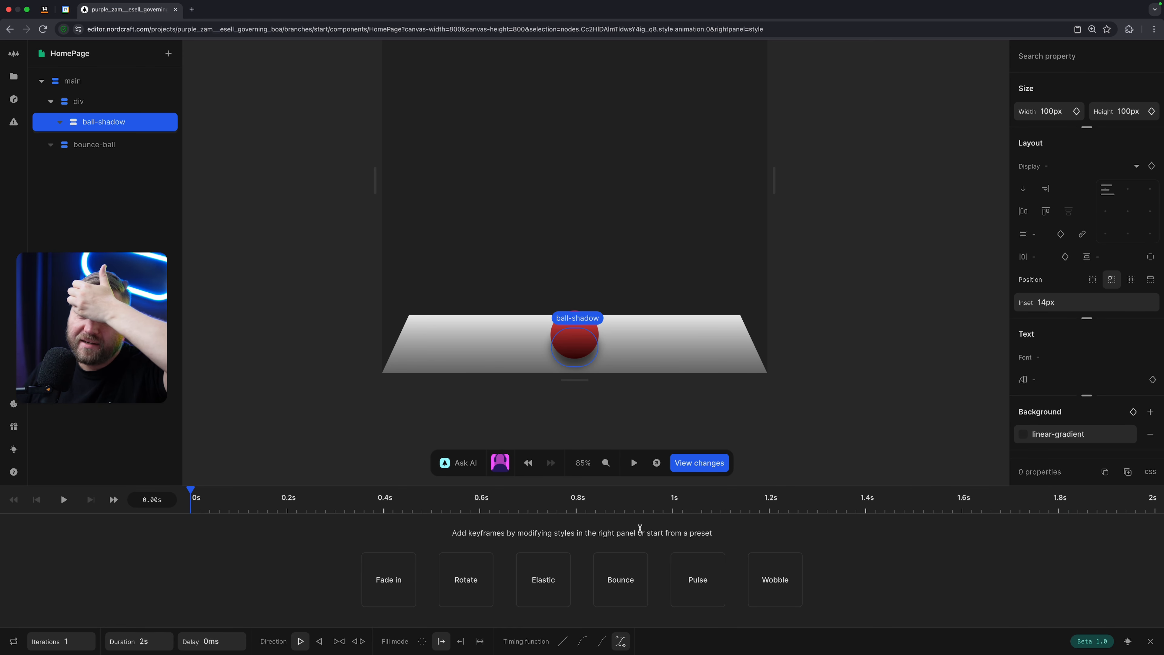
{"action": "scroll", "coordinate": [1060, 396], "scroll_direction": "down", "scroll_amount": 4}
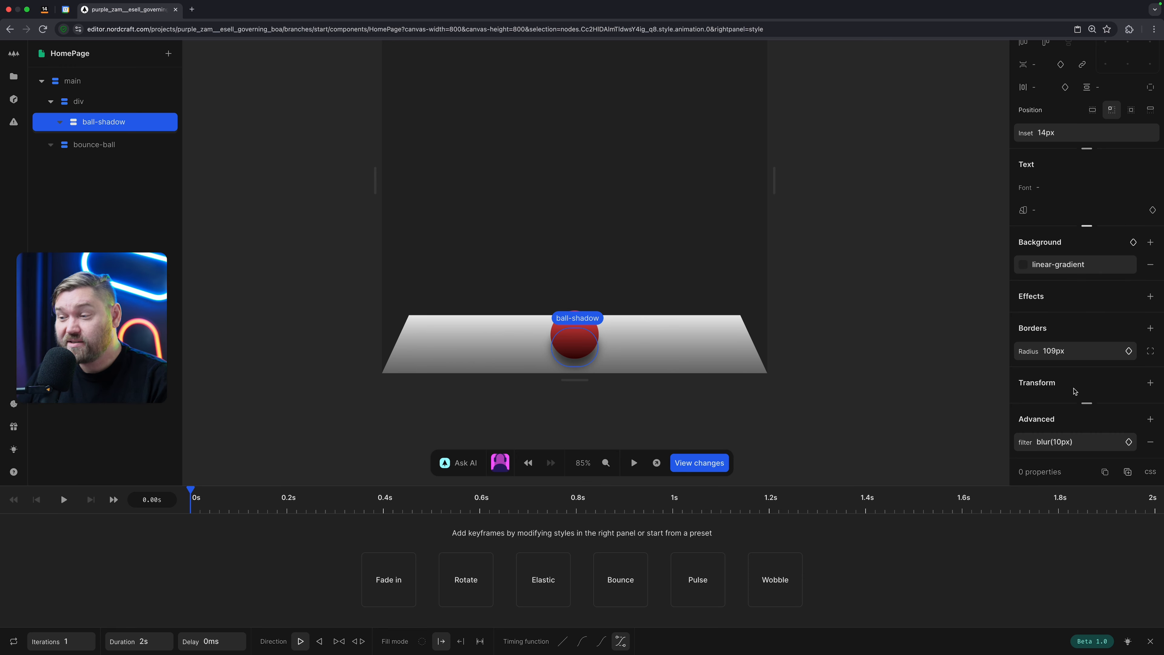
{"action": "left_click", "coordinate": [1150, 382]}
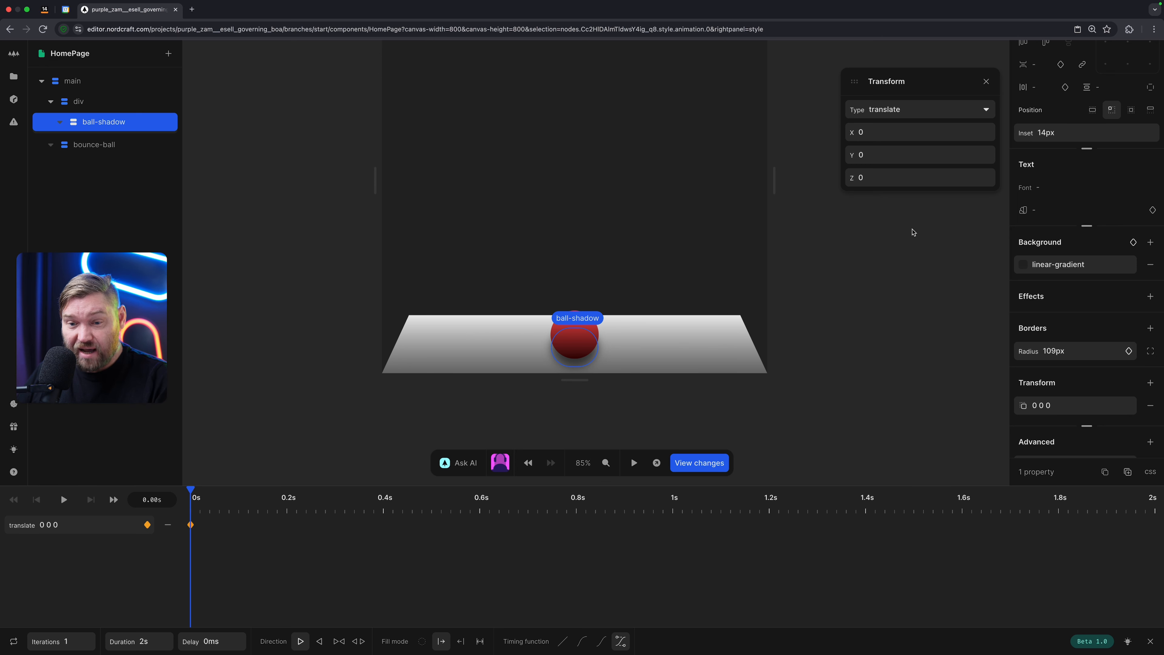
{"action": "left_click", "coordinate": [879, 153]}
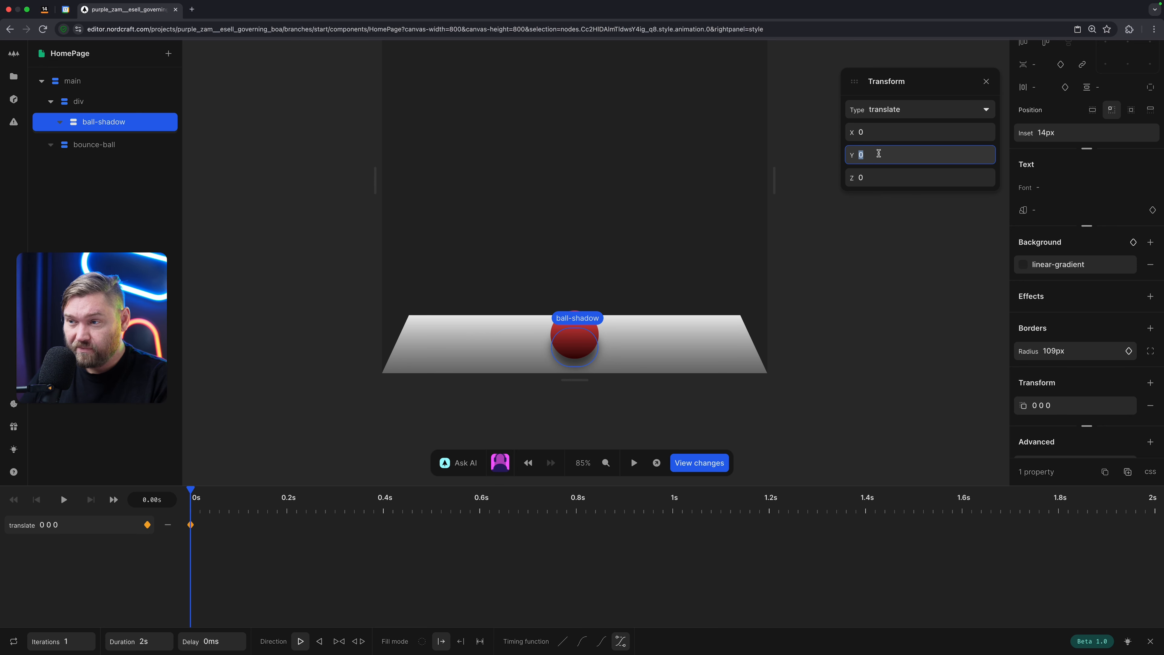
{"action": "type", "text": "50"}
{"action": "key", "text": "Tab"}
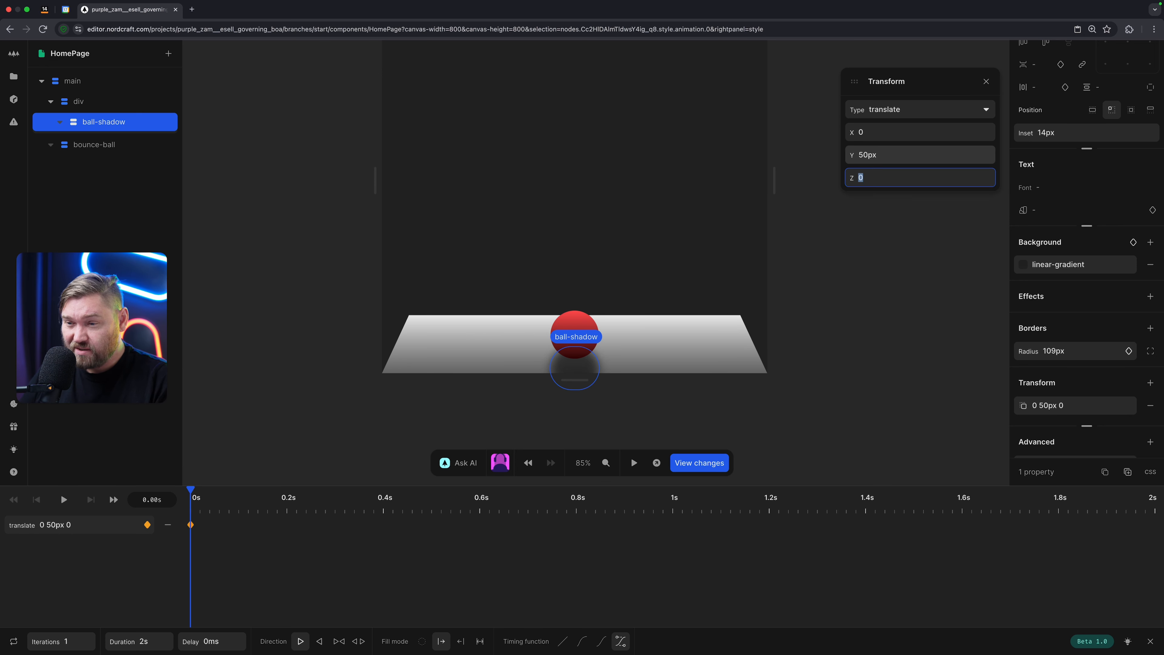
Step: Increase the Y translation of ball-shadow's 0s keyframe to 130px and play the animation
{"action": "left_click", "coordinate": [905, 159]}
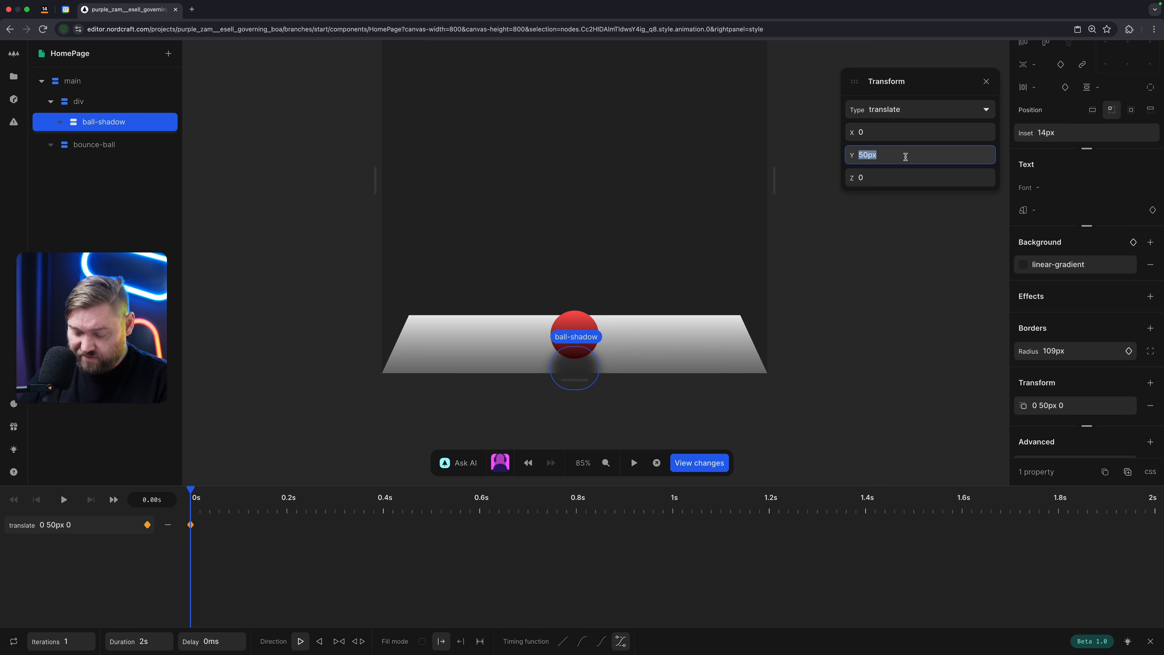
{"action": "key", "text": "shift+Up"}
{"action": "key", "text": "shift+Up"}
{"action": "key", "text": "shift+Up"}
{"action": "key", "text": "shift+Up"}
{"action": "key", "text": "shift+Up"}
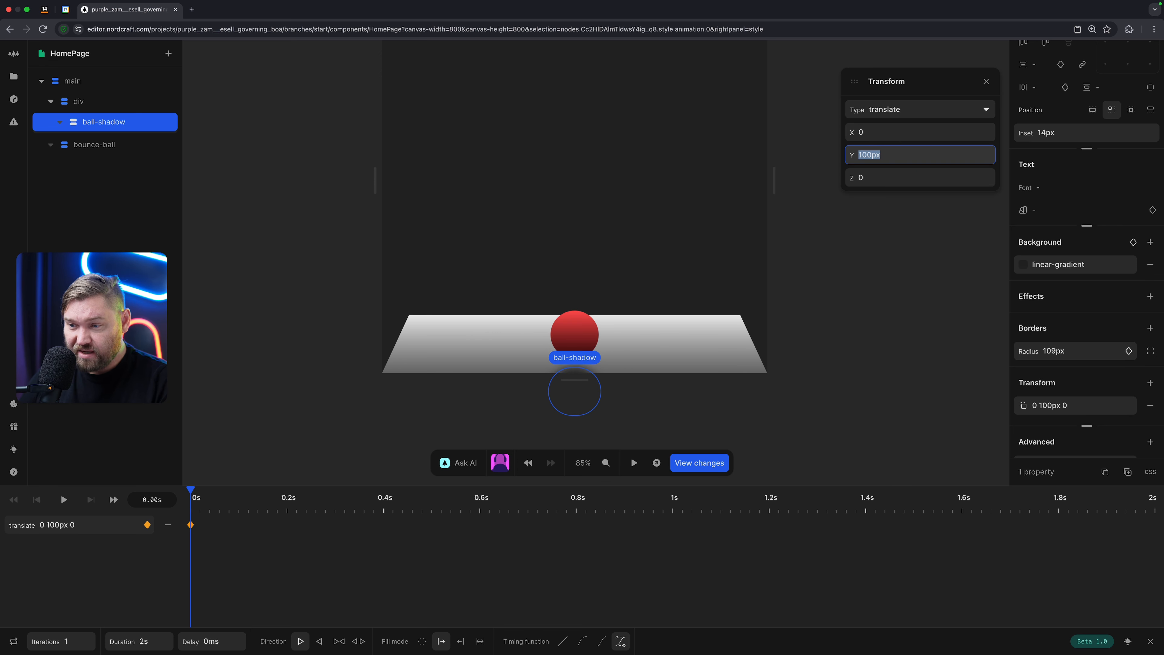
{"action": "key", "text": "shift+Up"}
{"action": "key", "text": "shift+Up"}
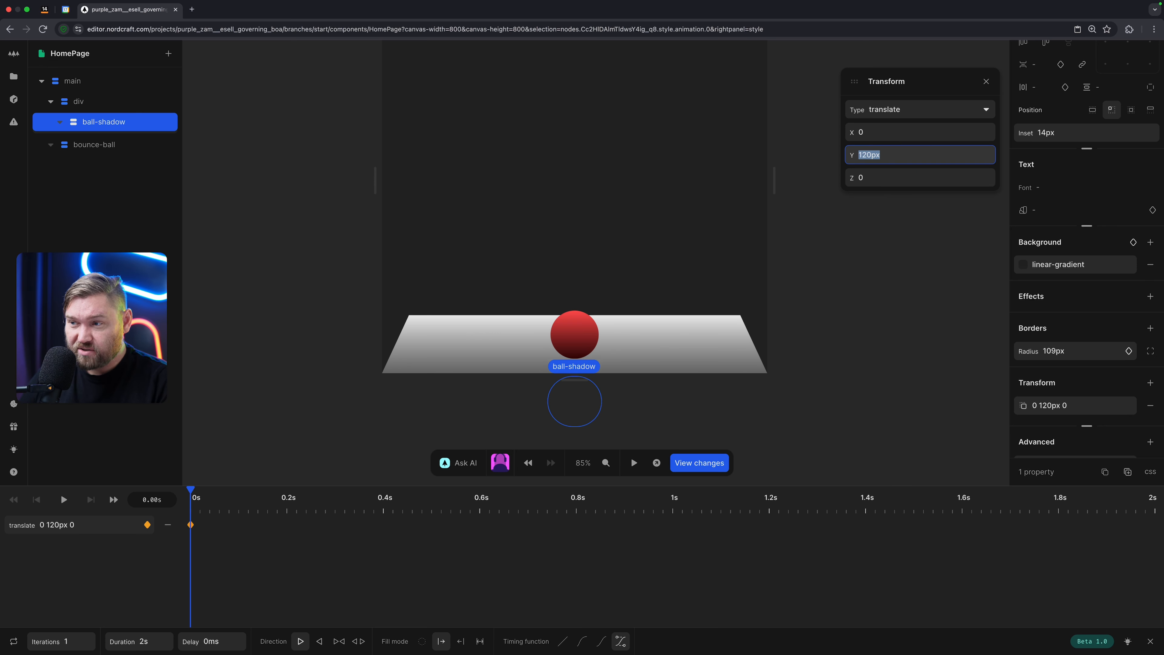
{"action": "key", "text": "shift+Up"}
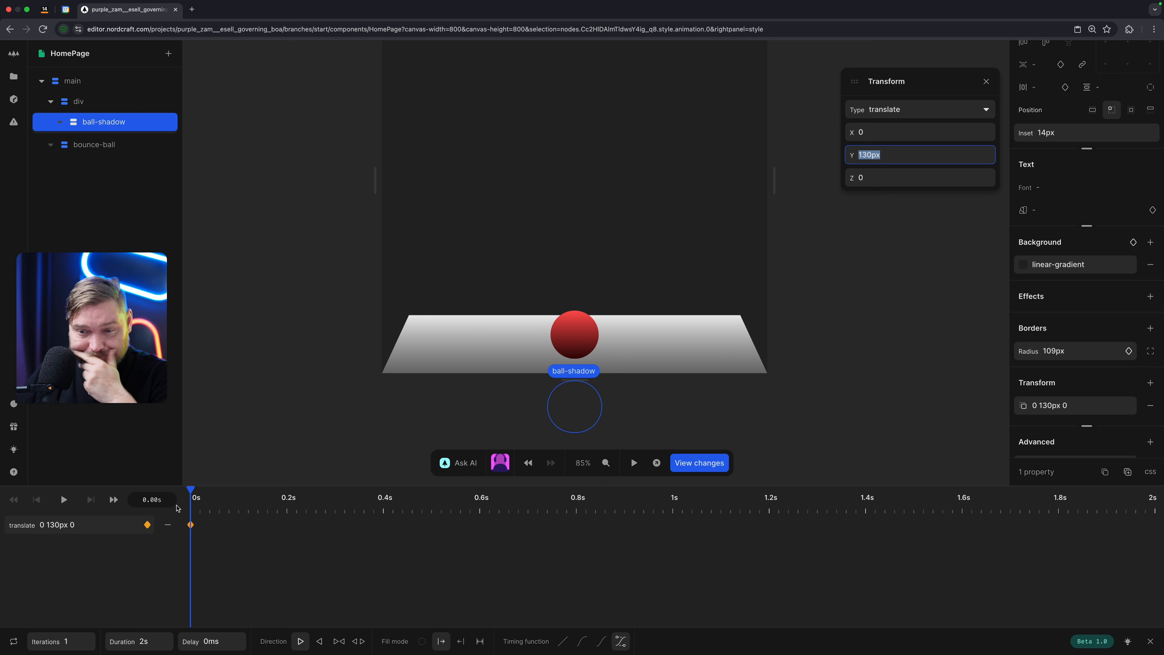
{"action": "left_click", "coordinate": [69, 500]}
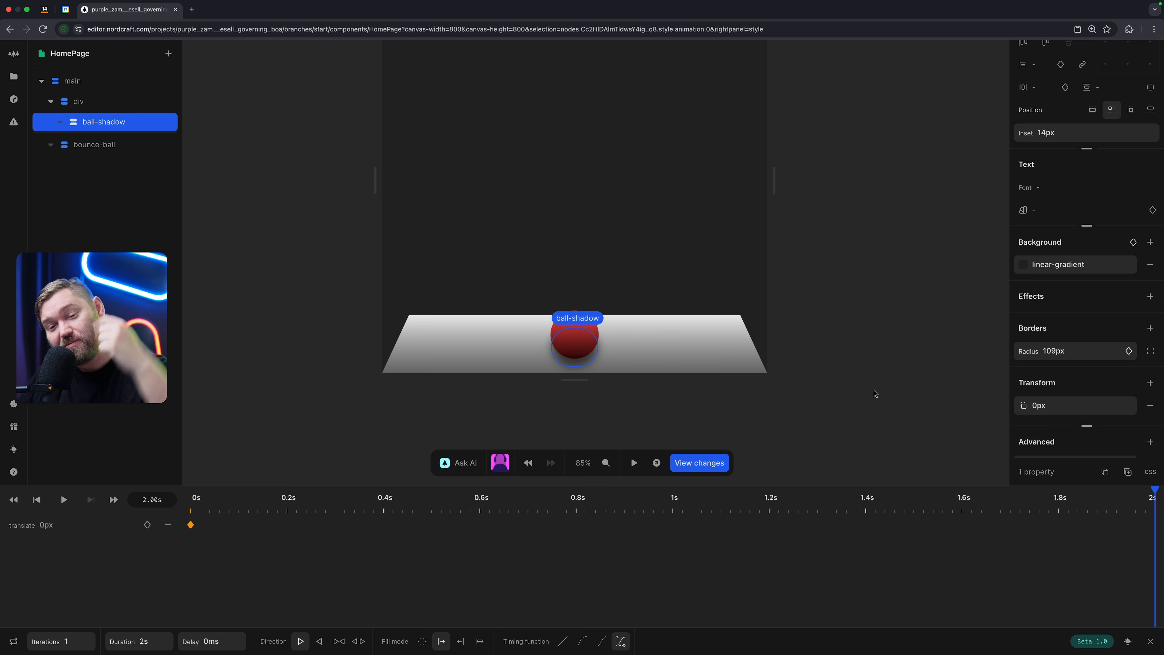
Step: Close the animation timeline, reload the editor page, and reopen ball-shadow's 2s animation
{"action": "key", "text": "Escape"}
{"action": "key", "text": "super+r"}
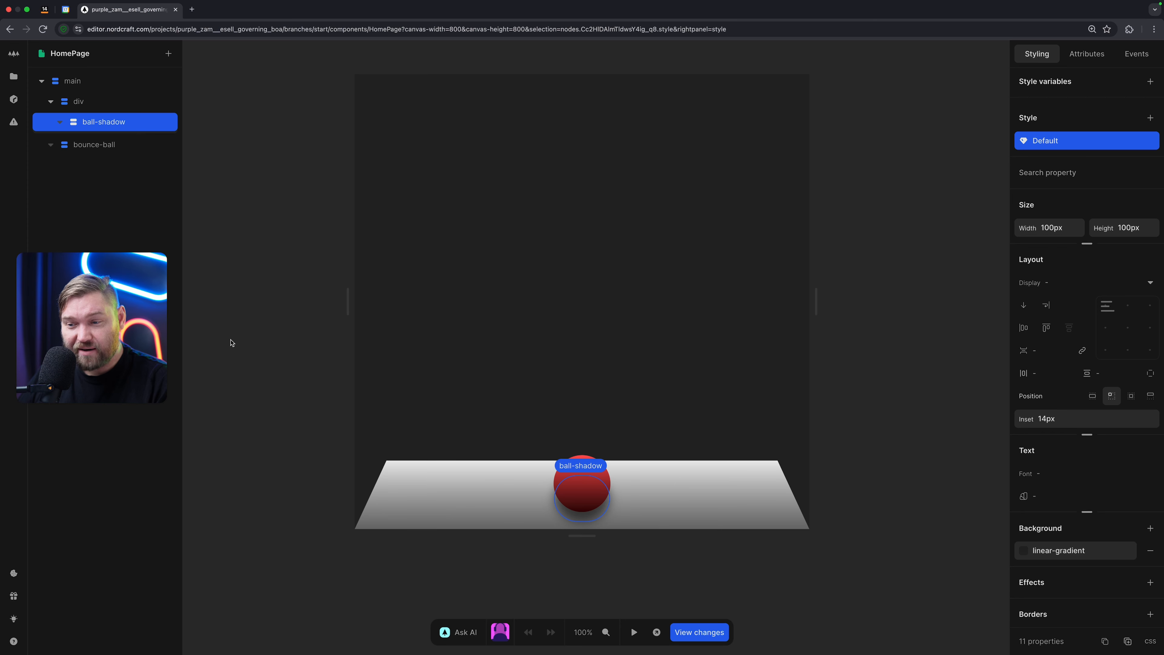
{"action": "left_click", "coordinate": [225, 321]}
{"action": "left_click", "coordinate": [159, 123]}
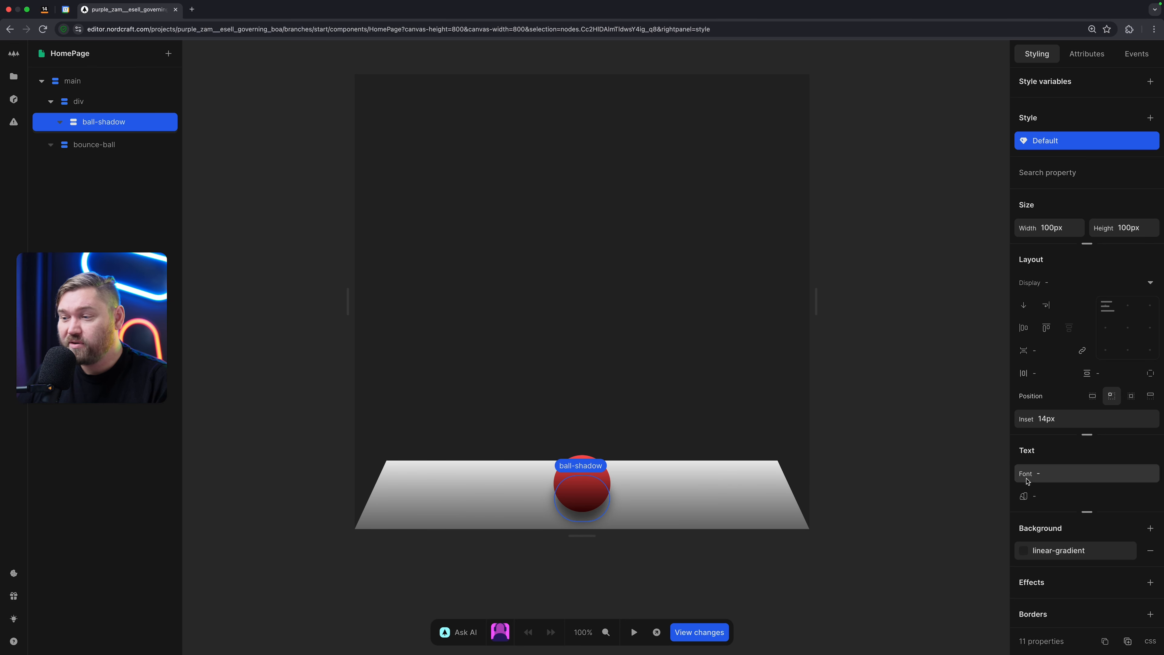
{"action": "scroll", "coordinate": [1067, 484], "scroll_direction": "down", "scroll_amount": 5}
{"action": "left_click", "coordinate": [1081, 524]}
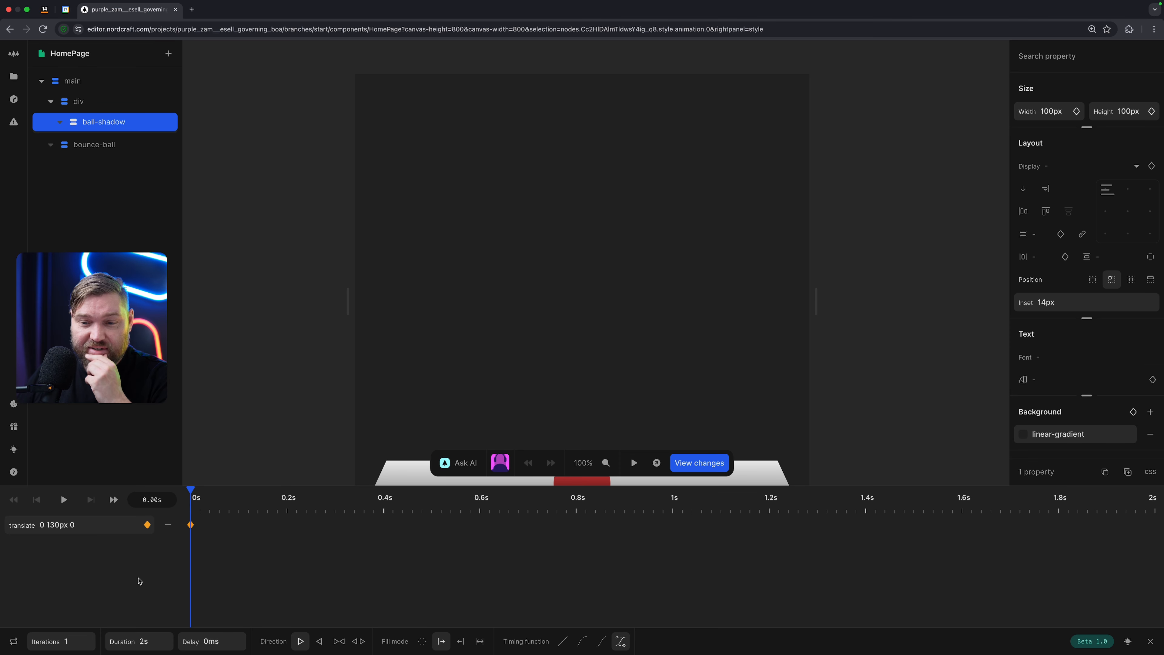
Step: Add a scale transform keyframe at 0s to ball-shadow's animation
{"action": "scroll", "coordinate": [1123, 321], "scroll_direction": "down", "scroll_amount": 5}
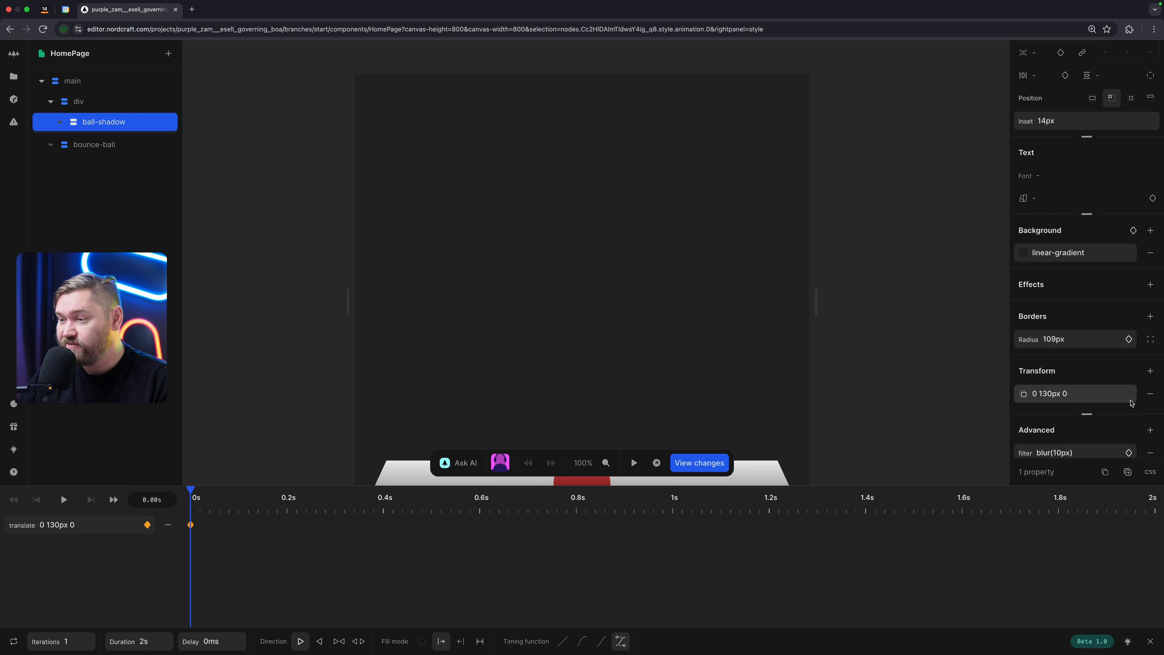
{"action": "left_click", "coordinate": [1151, 370]}
{"action": "left_click", "coordinate": [916, 109]}
{"action": "left_click", "coordinate": [930, 168]}
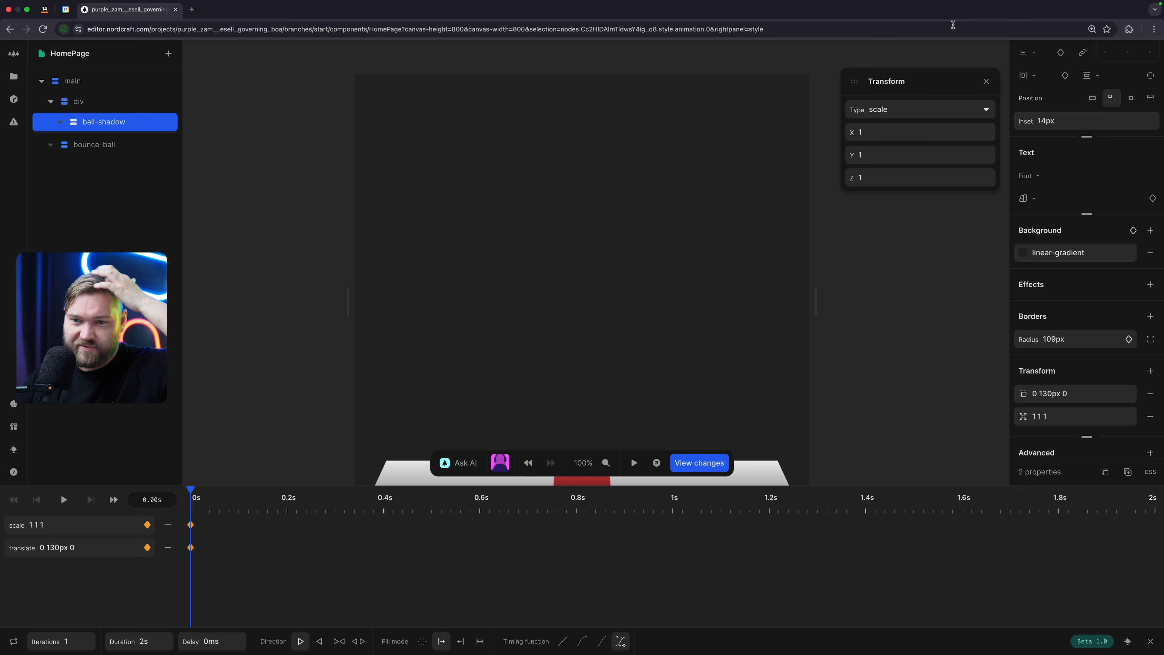
{"action": "scroll", "coordinate": [1049, 313], "scroll_direction": "down", "scroll_amount": 1}
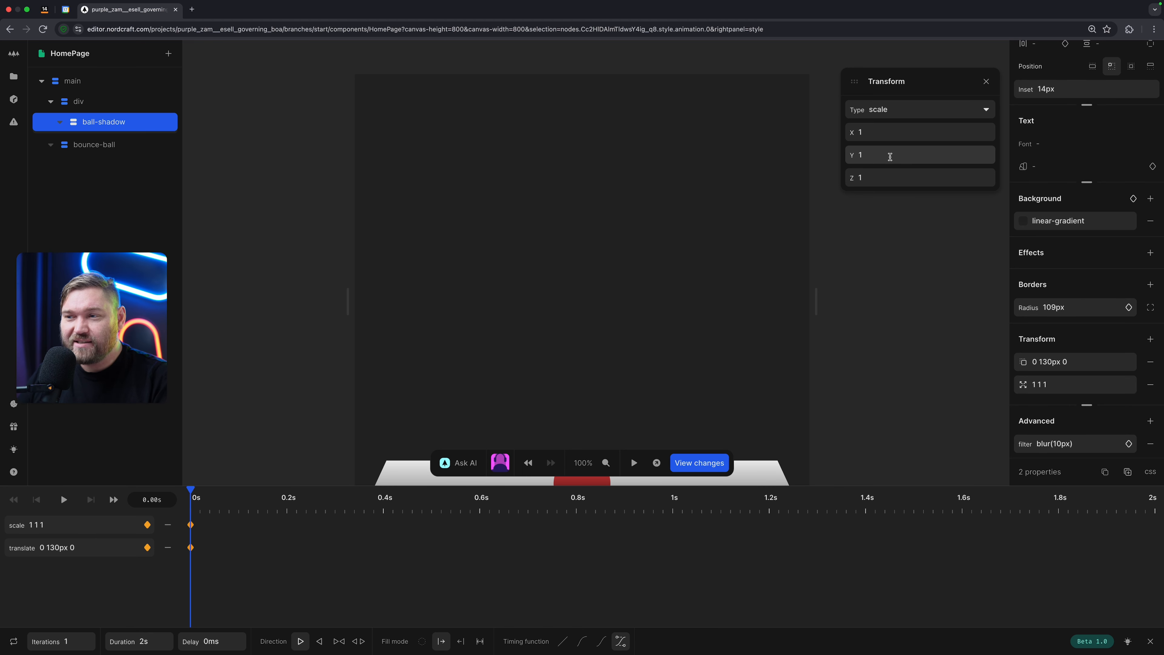
Step: Set the X and Y scale of ball-shadow's 0s keyframe to 2
{"action": "scroll", "coordinate": [678, 280], "scroll_direction": "down", "scroll_amount": 3}
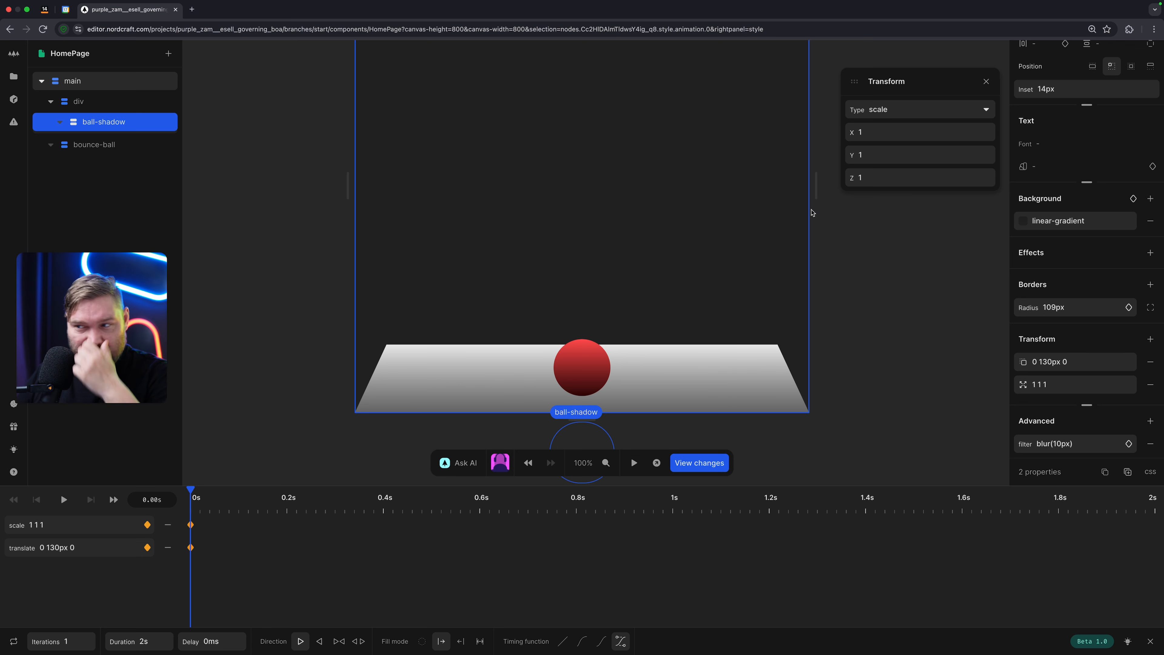
{"action": "left_click", "coordinate": [878, 133]}
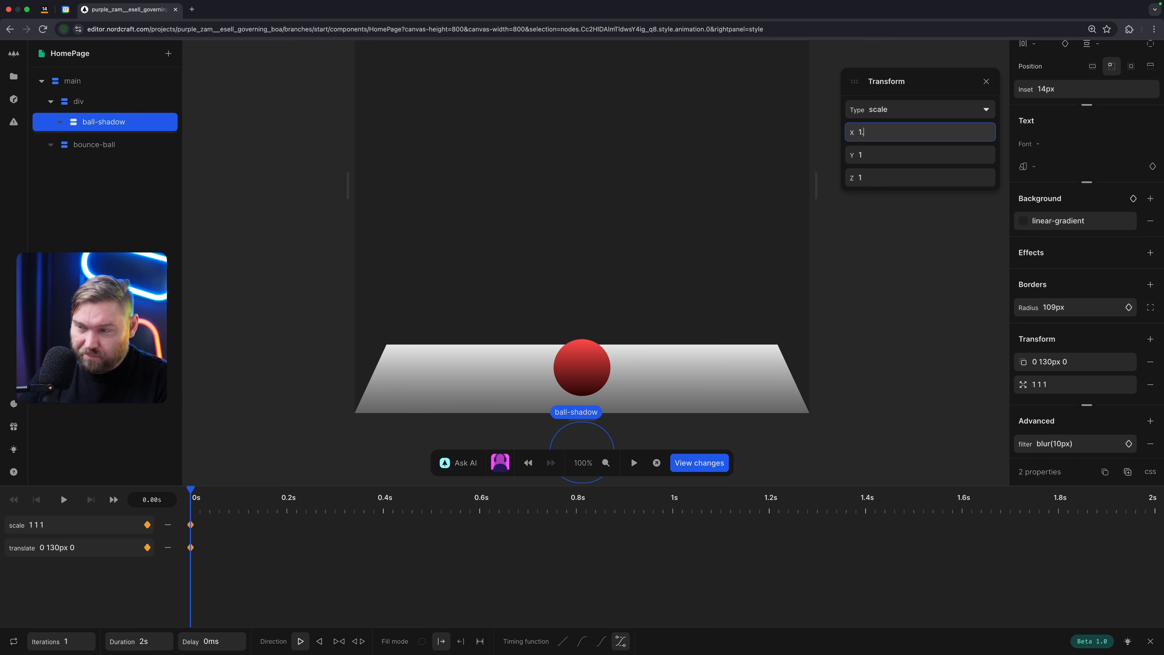
{"action": "type", "text": "2"}
{"action": "key", "text": "Tab"}
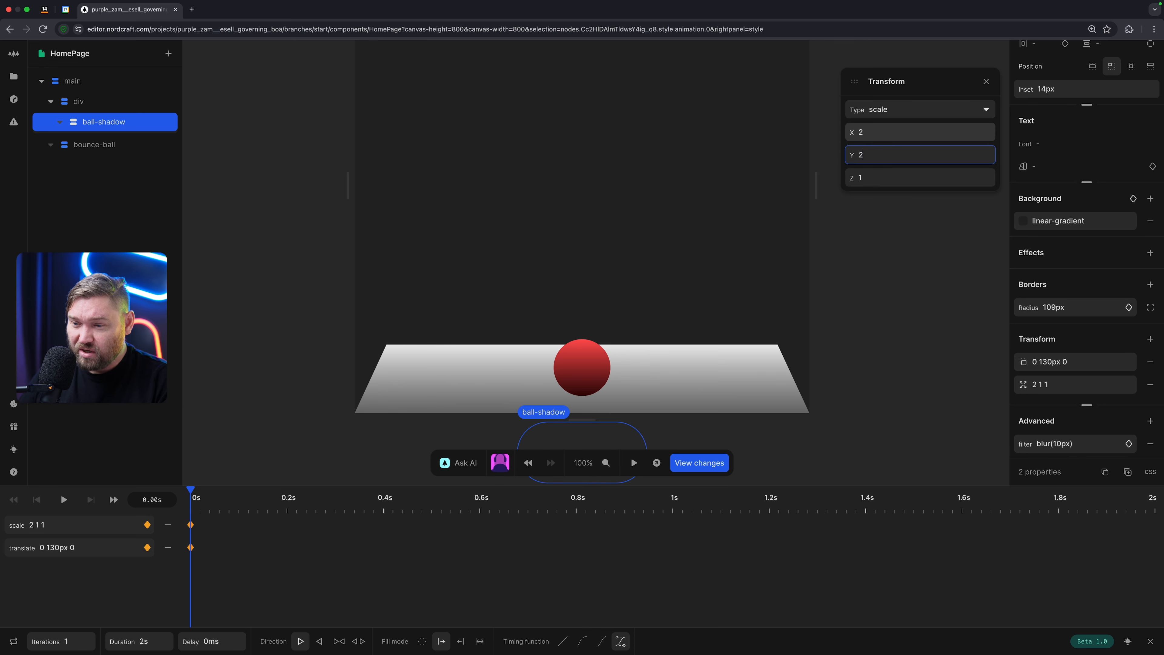
{"action": "key", "text": "Tab"}
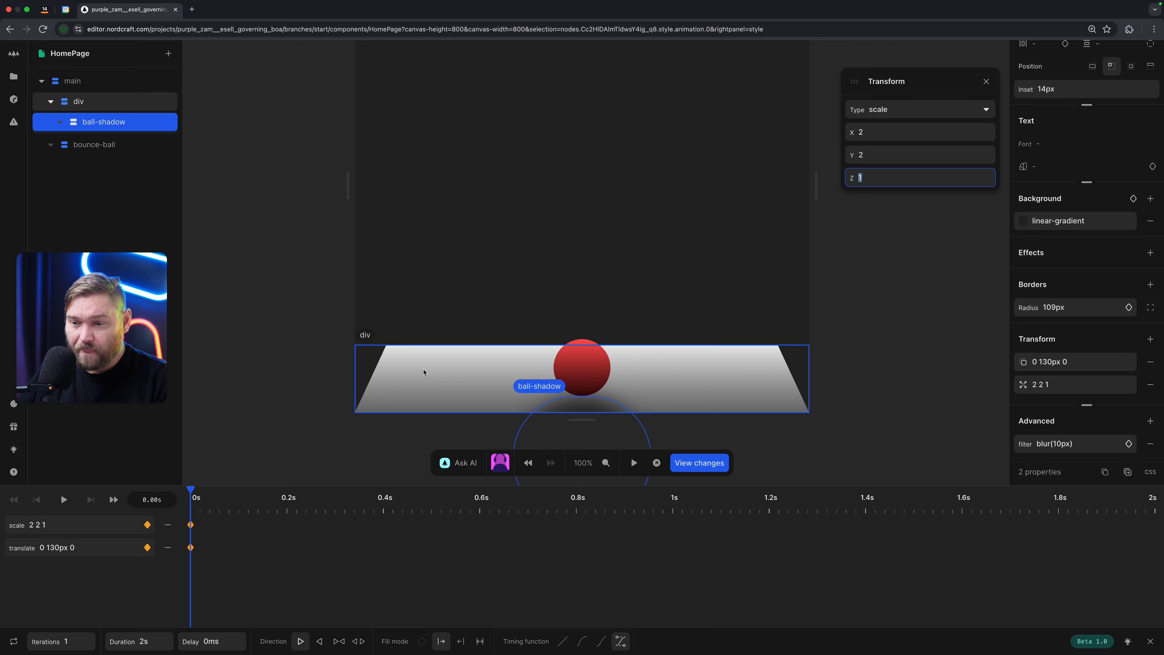
Step: Set the X and Y scale of ball-shadow's 0s keyframe to 1.5, close the animation timeline and deselect the element
{"action": "left_click", "coordinate": [885, 133]}
{"action": "key", "text": "Tab"}
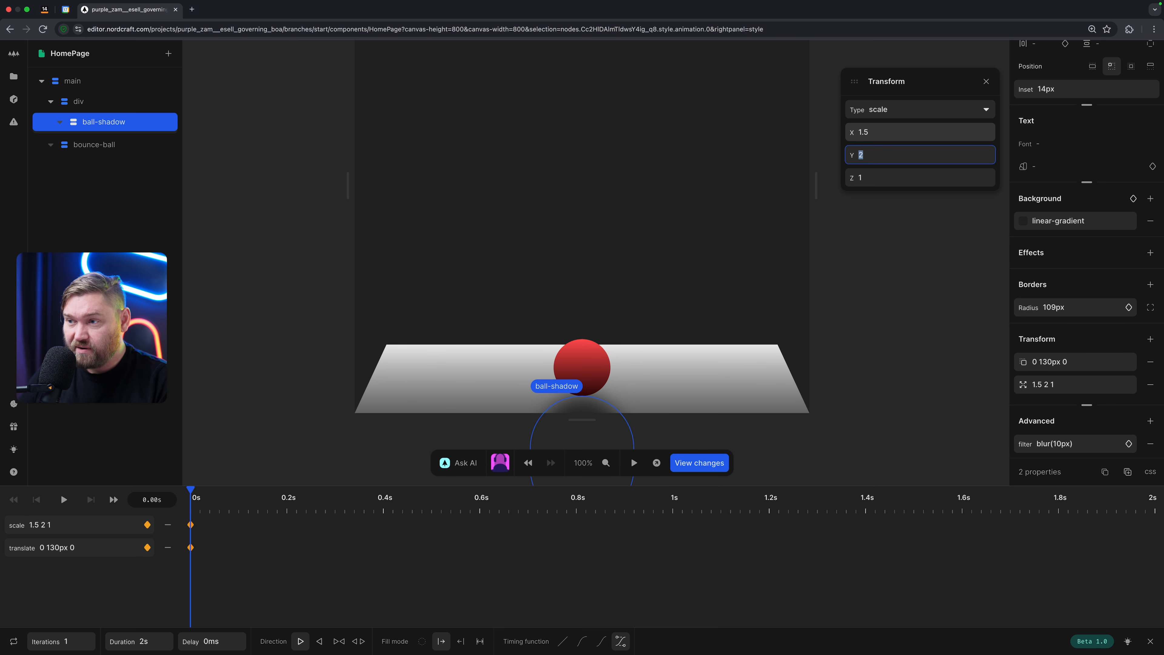
{"action": "type", "text": "1.5"}
{"action": "key", "text": "Tab"}
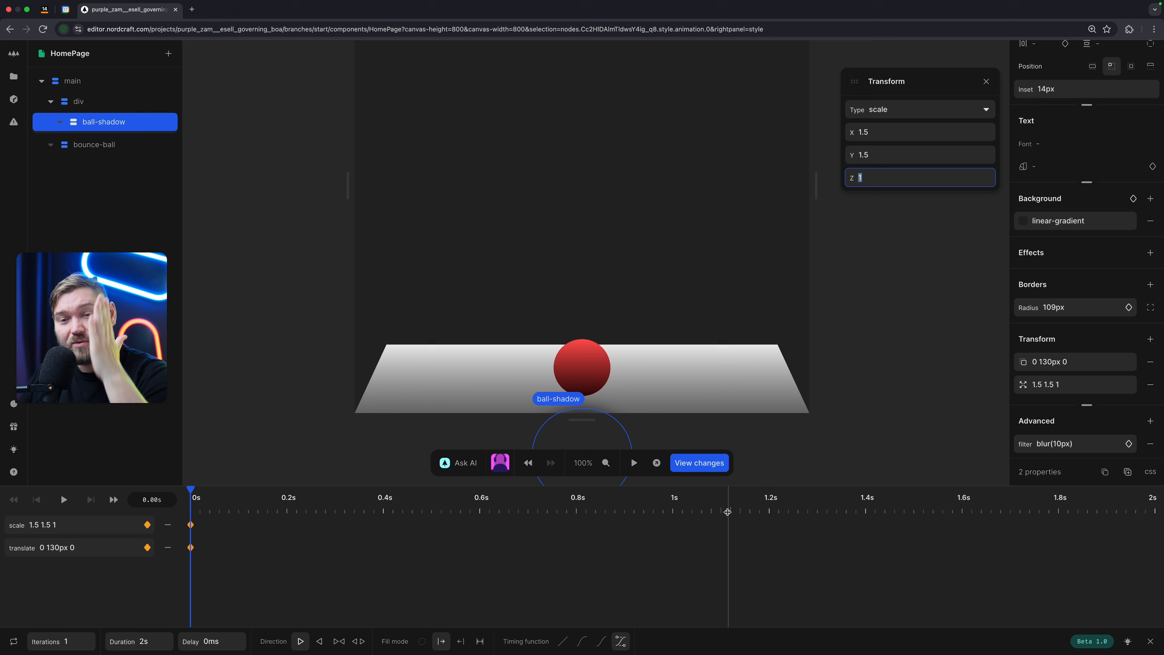
{"action": "left_click", "coordinate": [288, 260]}
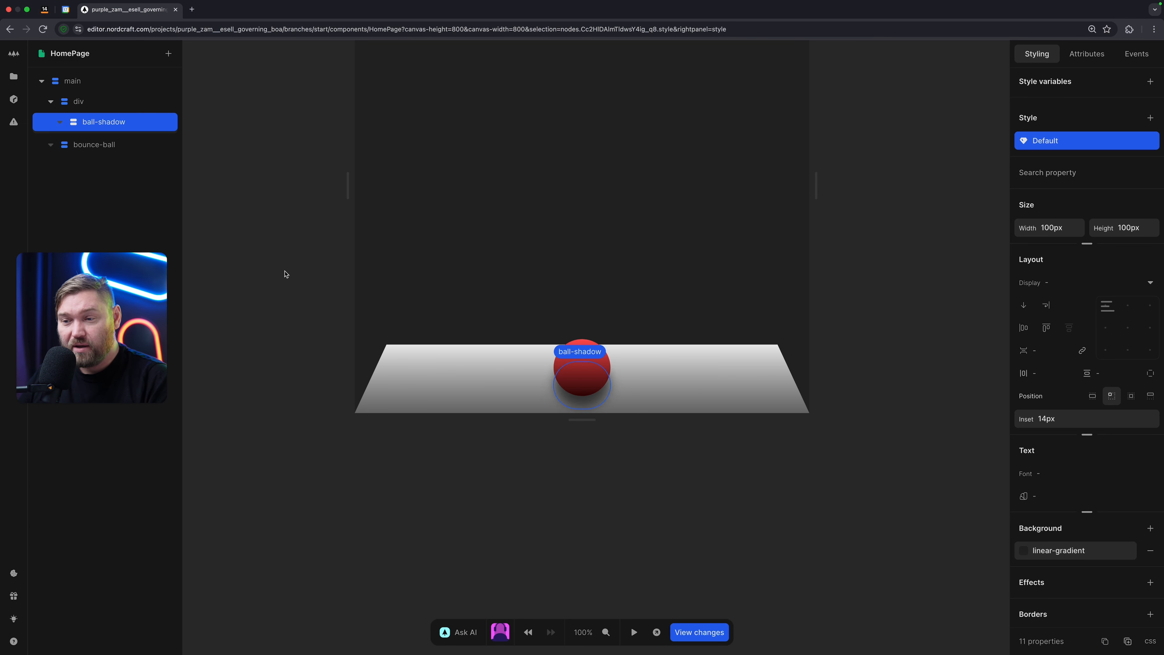
{"action": "left_click", "coordinate": [281, 274]}
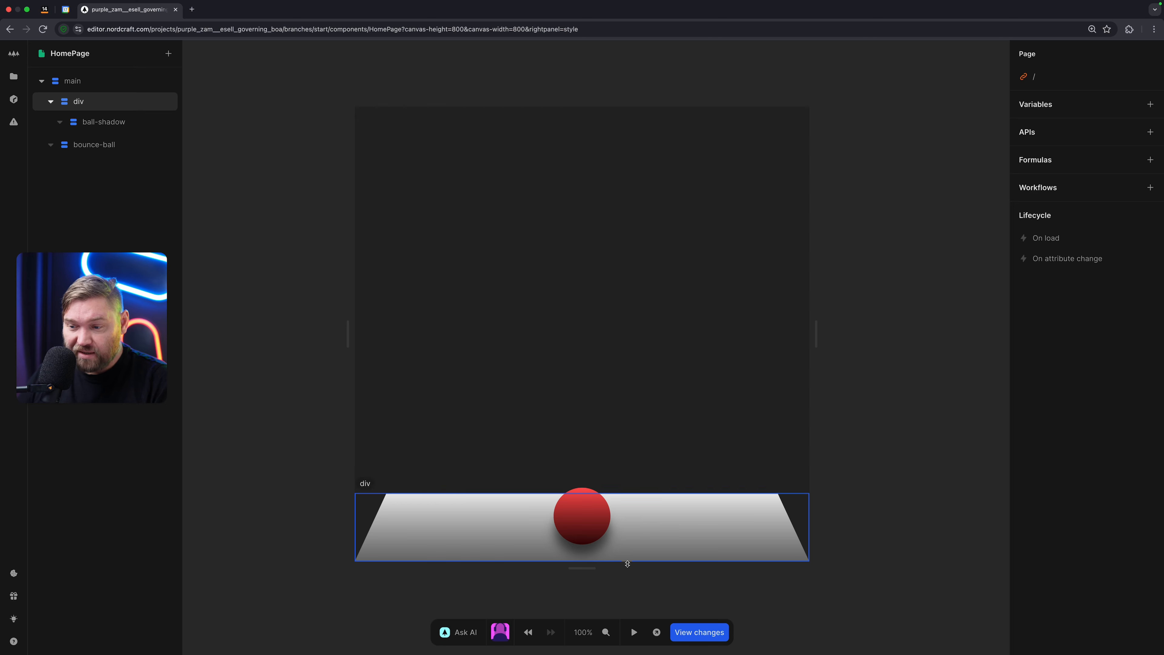
Step: Open the live page in a new browser tab, reload it to replay the bounce animation, and return to the editor
{"action": "left_click", "coordinate": [656, 631]}
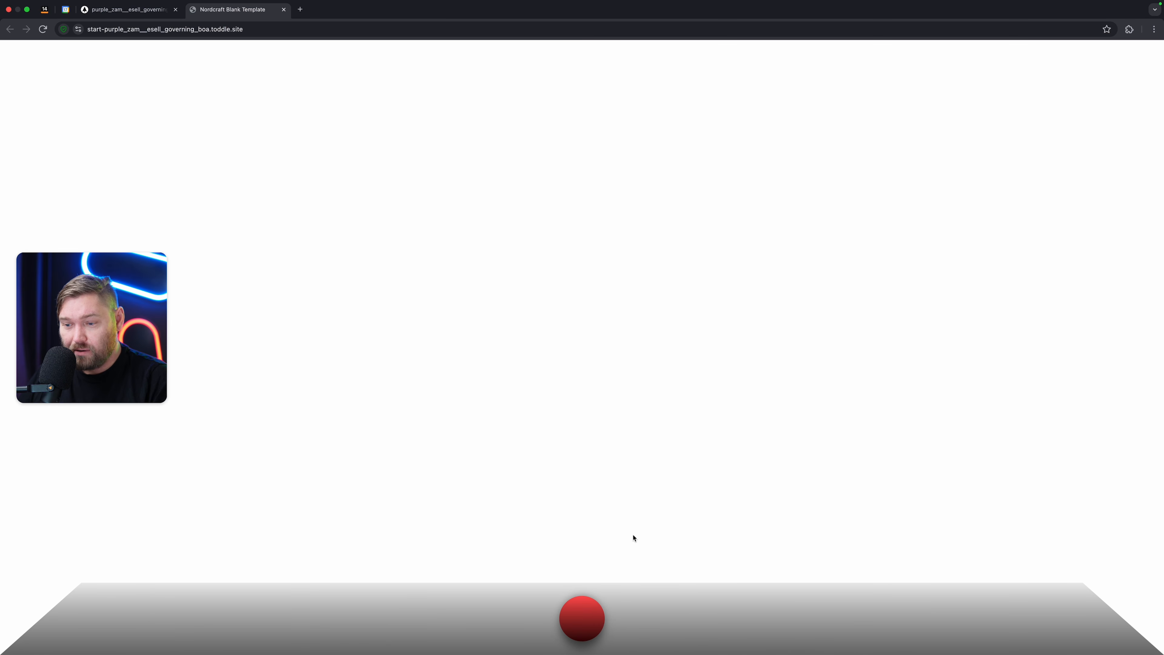
{"action": "key", "text": "super+r"}
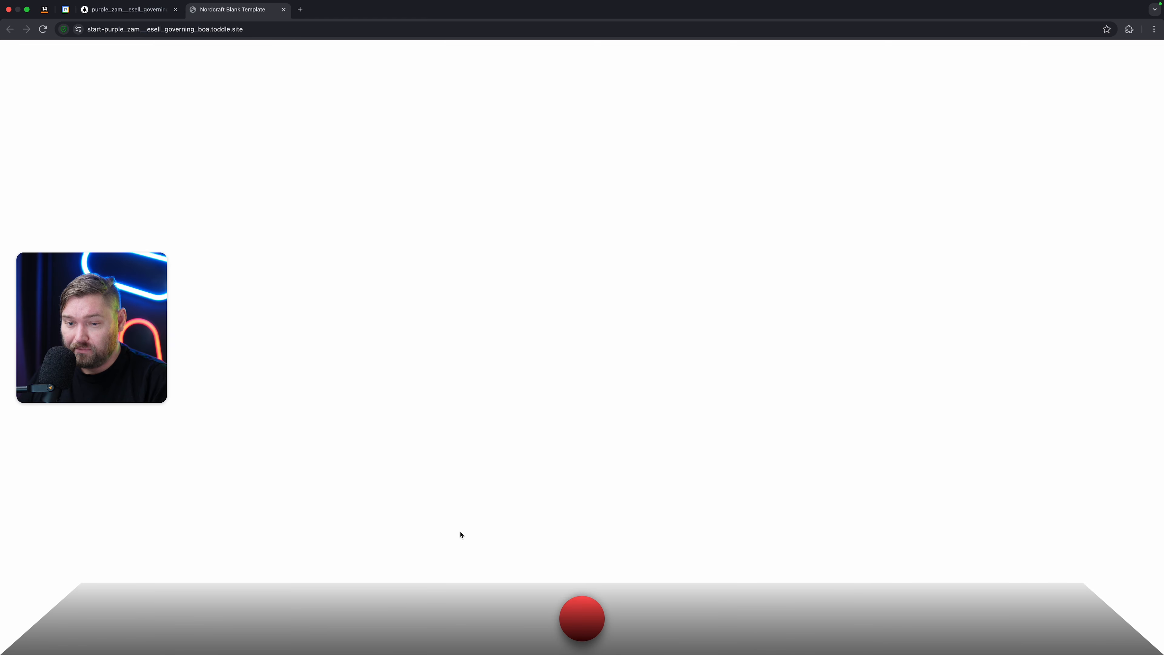
{"action": "key", "text": "super+r"}
{"action": "left_click", "coordinate": [137, 10]}
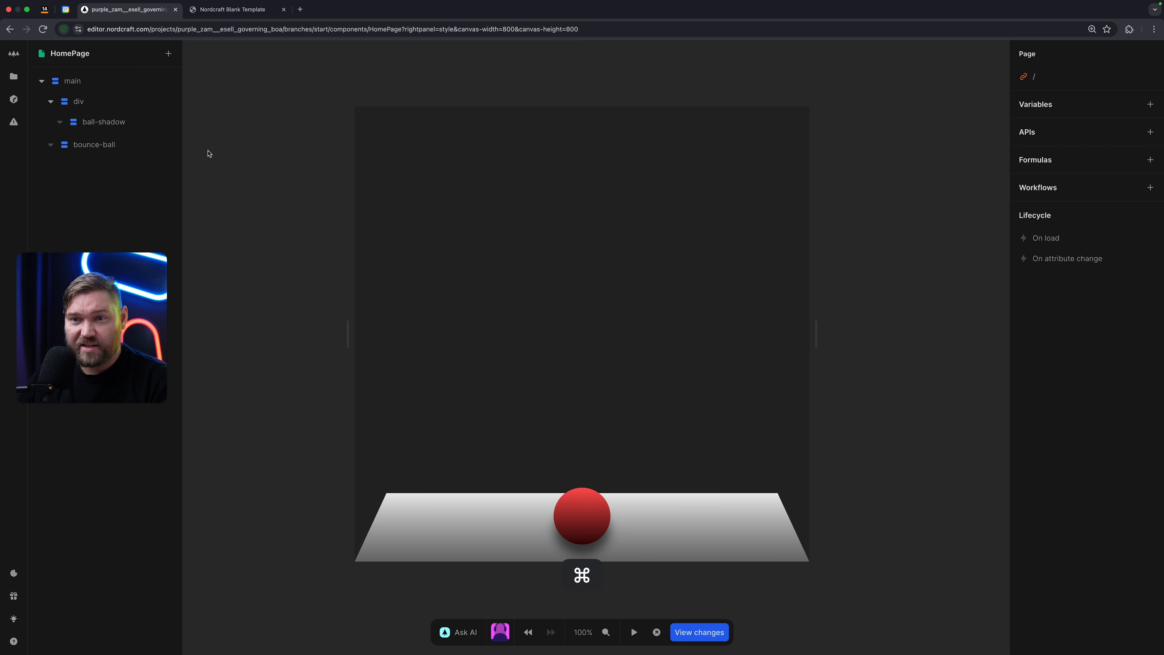
Step: Give the main element a solid background using the grey-800 color variable
{"action": "left_click", "coordinate": [109, 83]}
{"action": "scroll", "coordinate": [1119, 412], "scroll_direction": "down", "scroll_amount": 3}
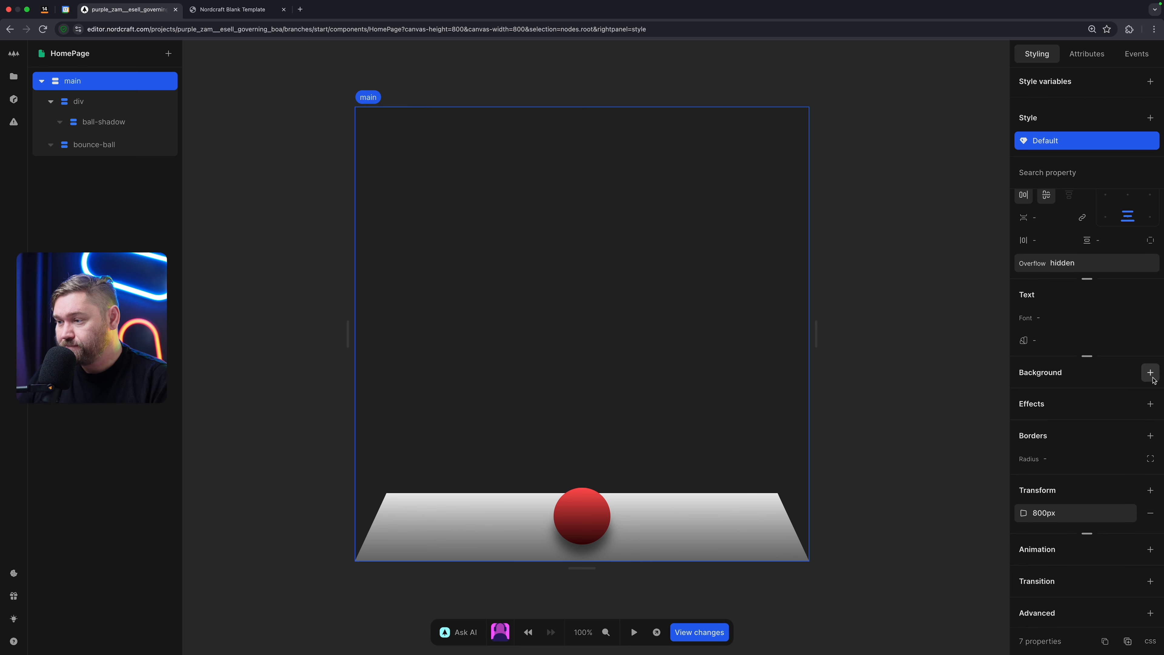
{"action": "left_click", "coordinate": [1149, 371]}
{"action": "type", "text": "grey"}
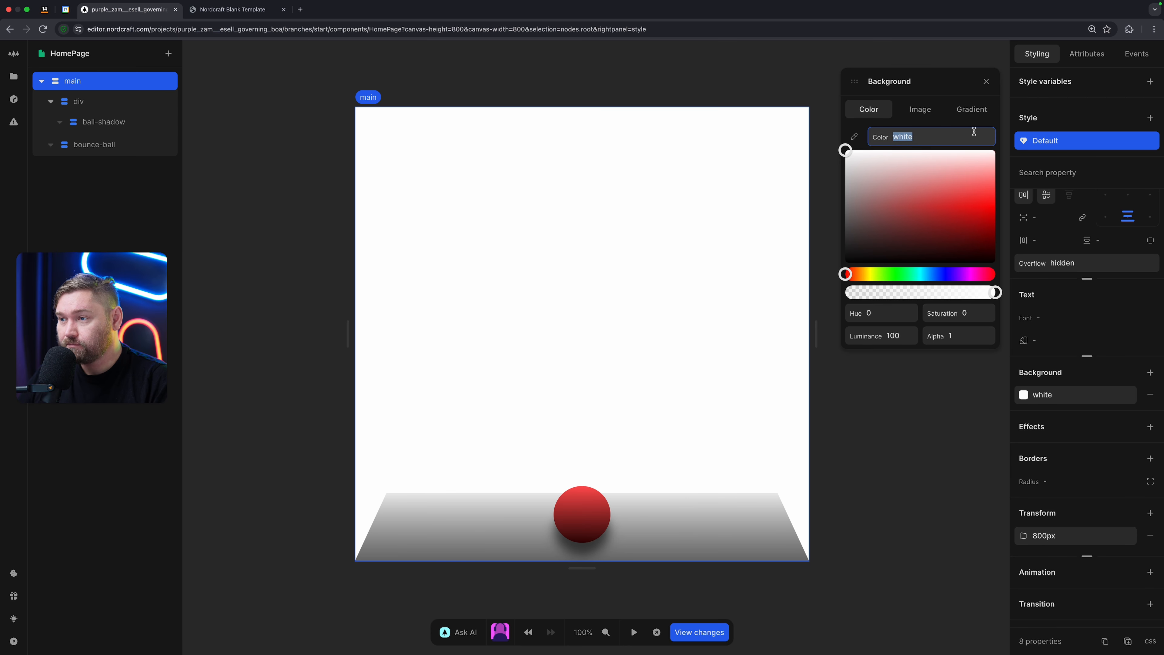
{"action": "key", "text": "Down"}
{"action": "key", "text": "Down"}
{"action": "key", "text": "Down"}
{"action": "key", "text": "Down"}
{"action": "key", "text": "Down"}
{"action": "key", "text": "Down"}
{"action": "key", "text": "Down"}
{"action": "key", "text": "Down"}
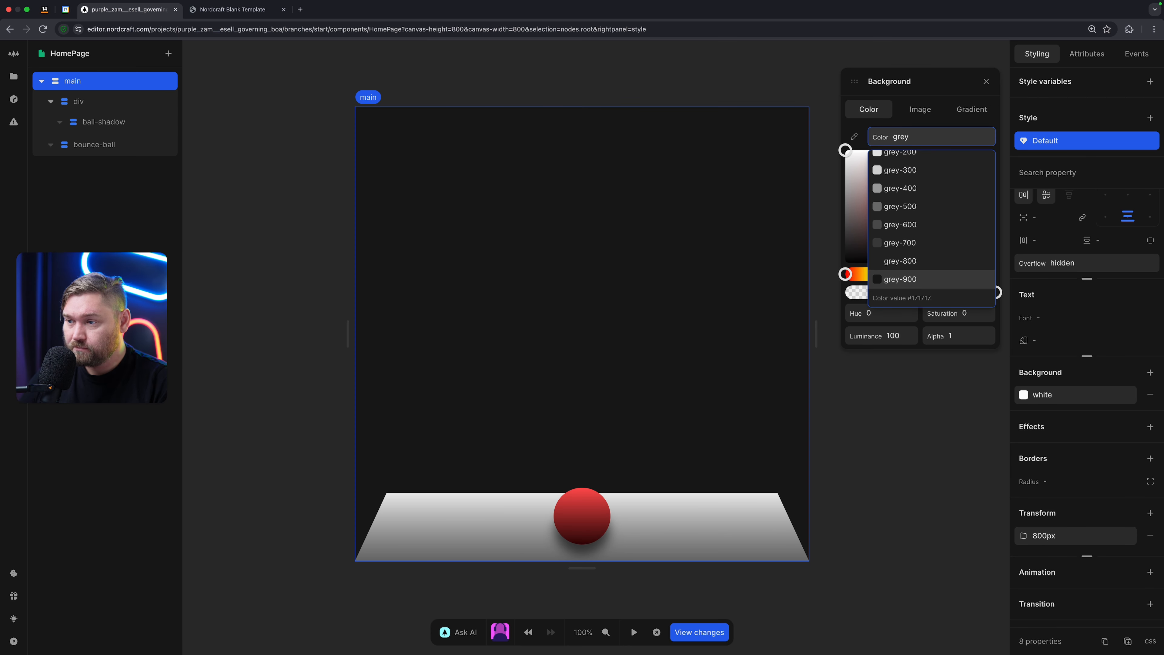
{"action": "key", "text": "Return"}
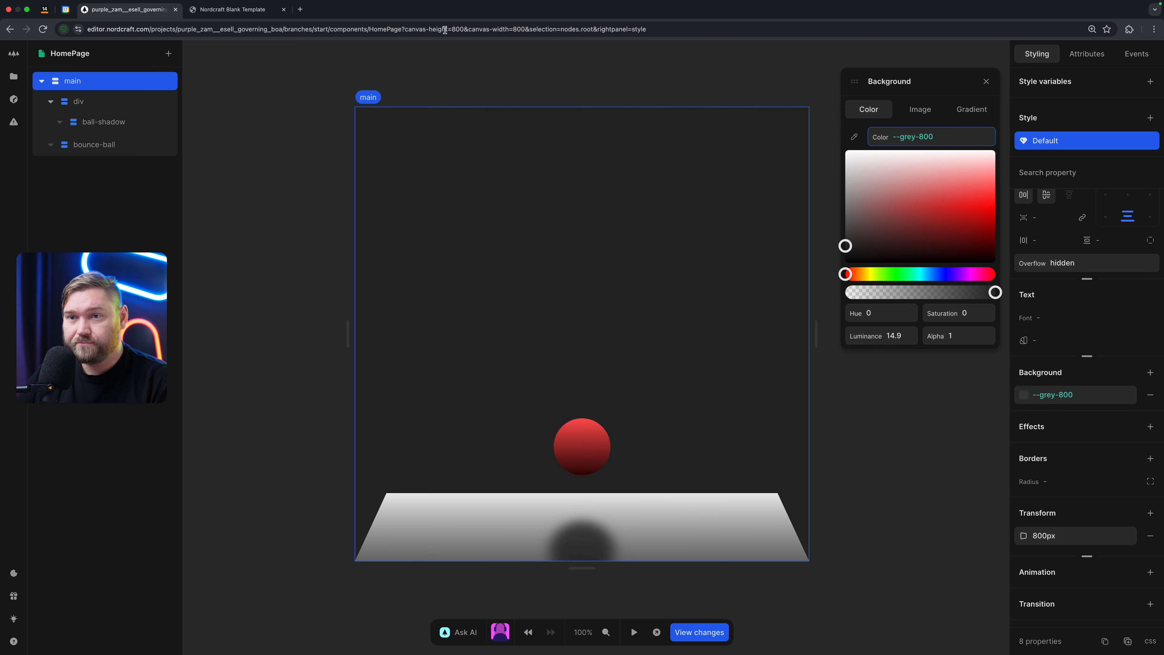
Step: Reload the live page to check the animation against the dark background, then return to the editor and deselect main
{"action": "left_click", "coordinate": [233, 9]}
{"action": "key", "text": "super+r"}
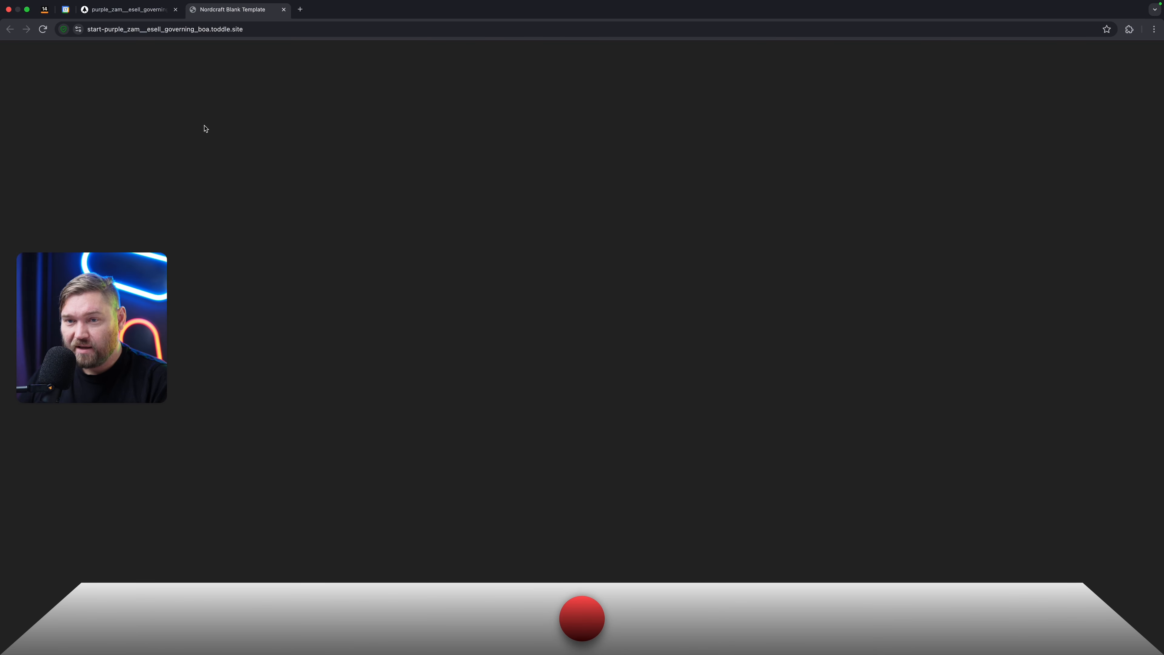
{"action": "left_click", "coordinate": [133, 10]}
{"action": "left_click", "coordinate": [289, 369]}
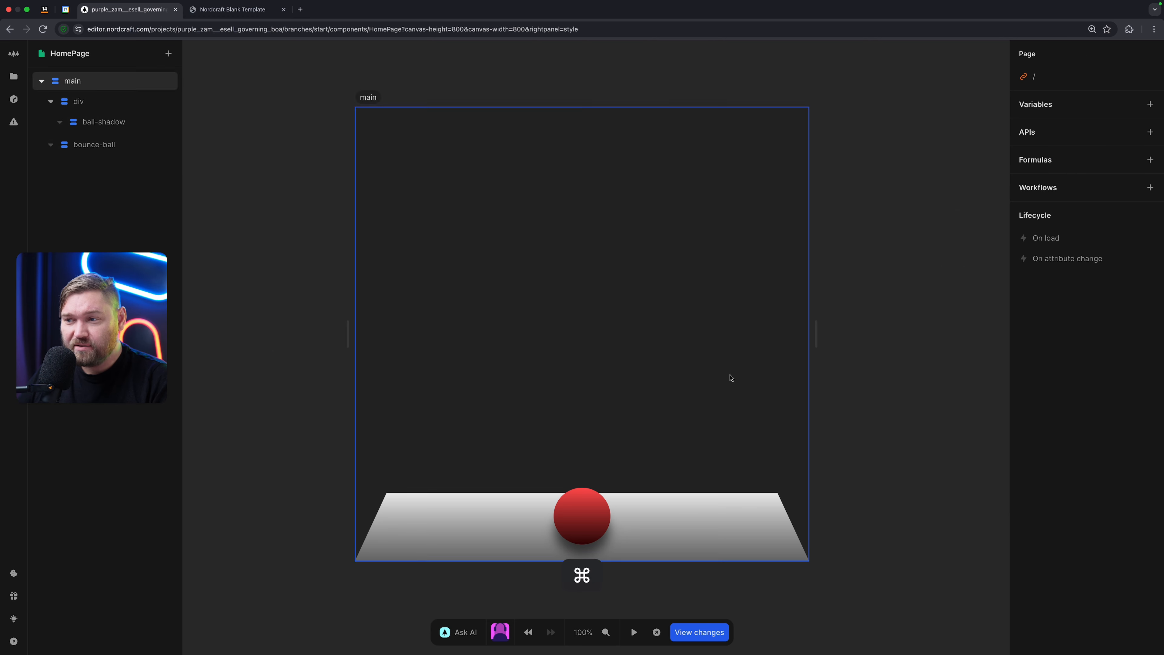